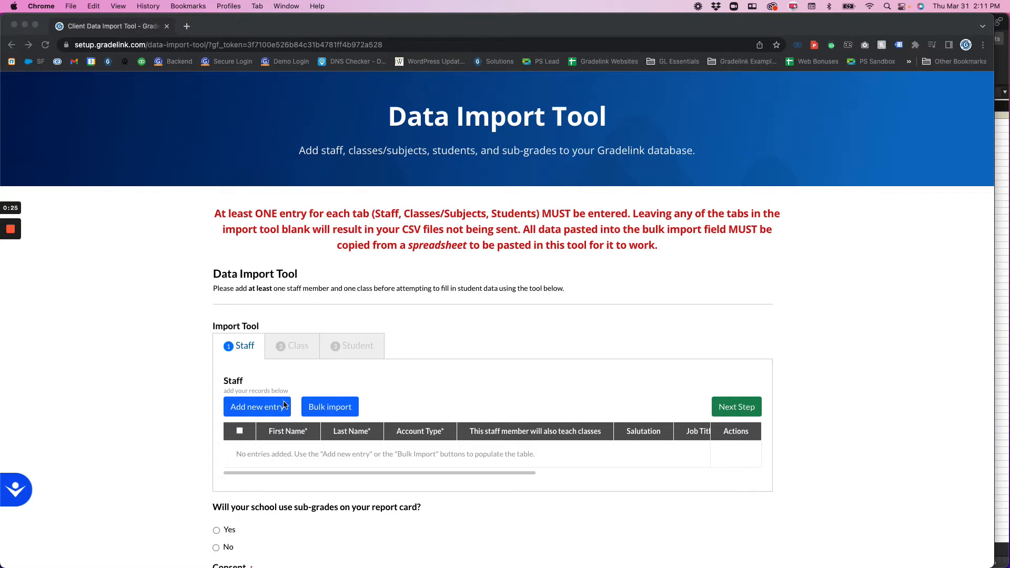
Start a new staff entry and enter the staff member's first and last name
scroll(284, 405, "up", 1)
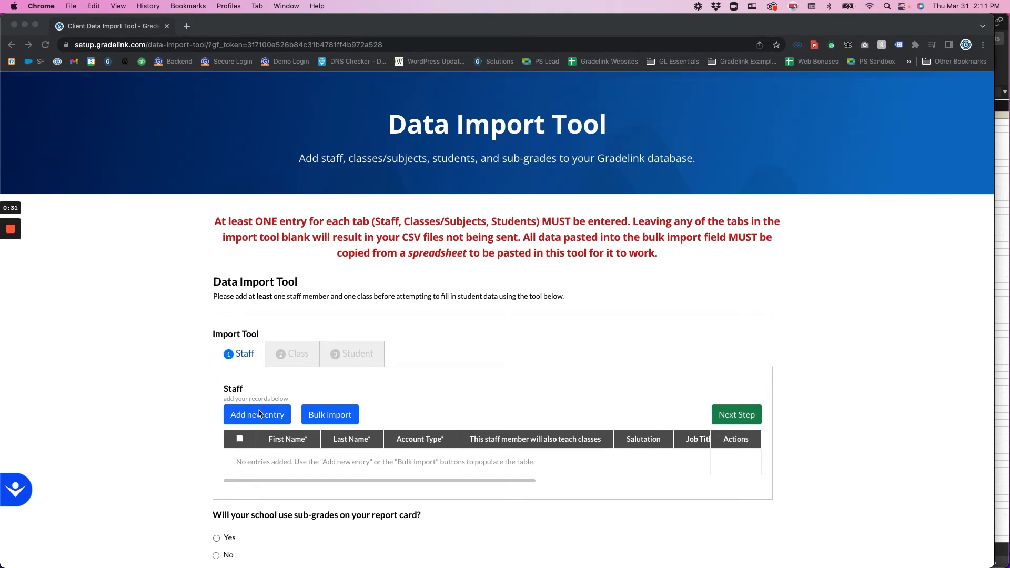
left_click(190, 384)
scroll(191, 379, "down", 2)
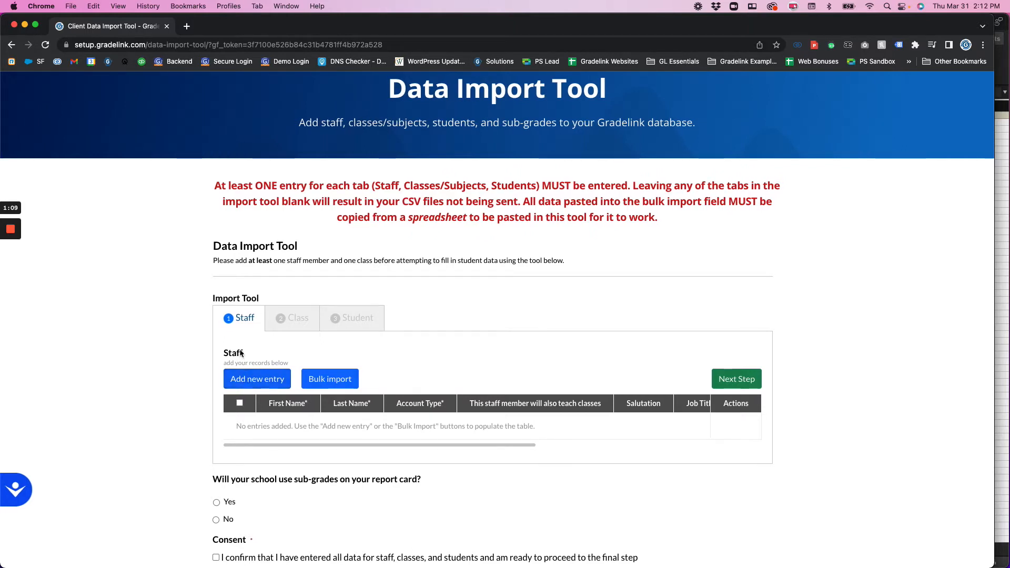
left_click(241, 382)
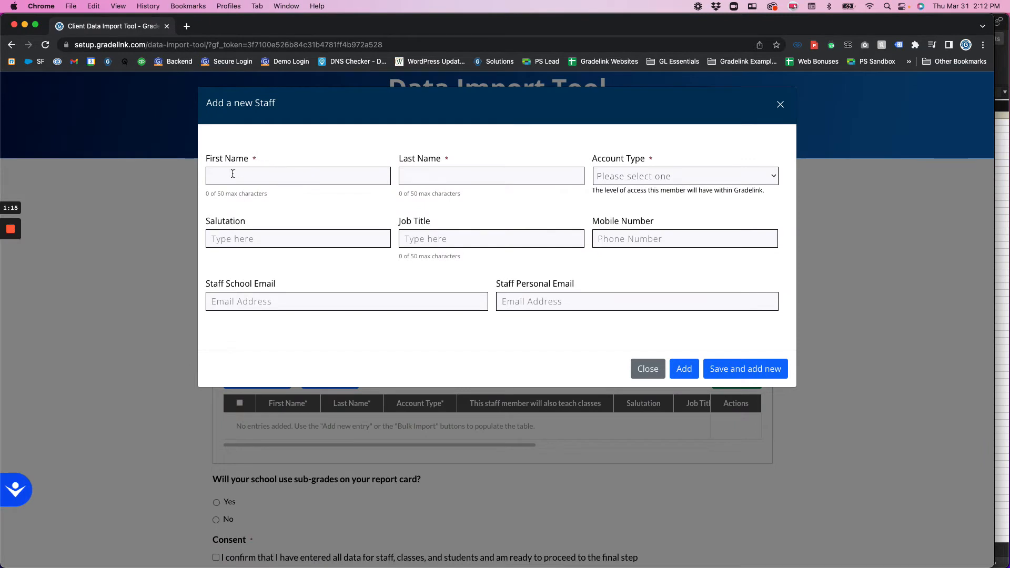
left_click(227, 172)
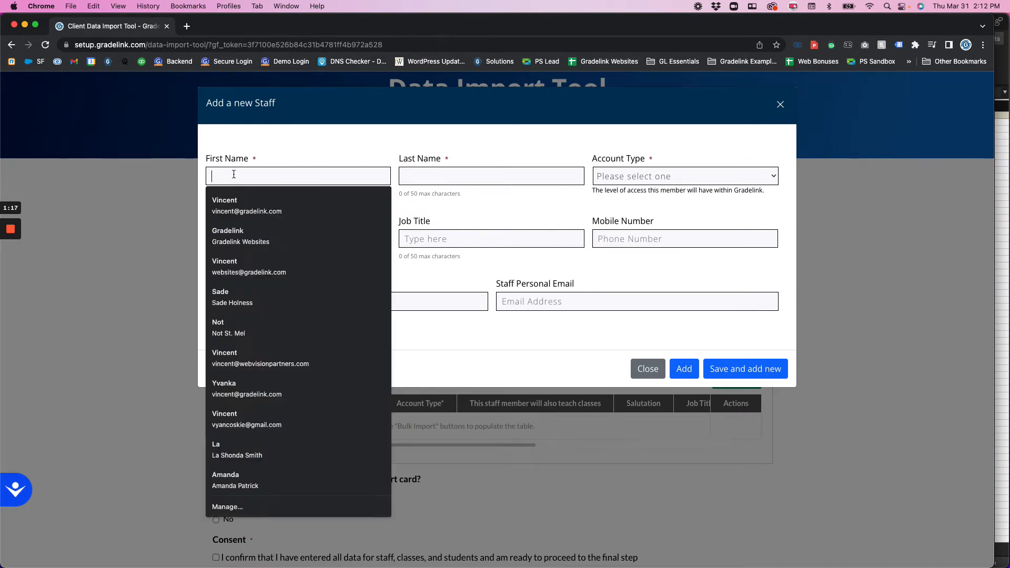
left_click(640, 165)
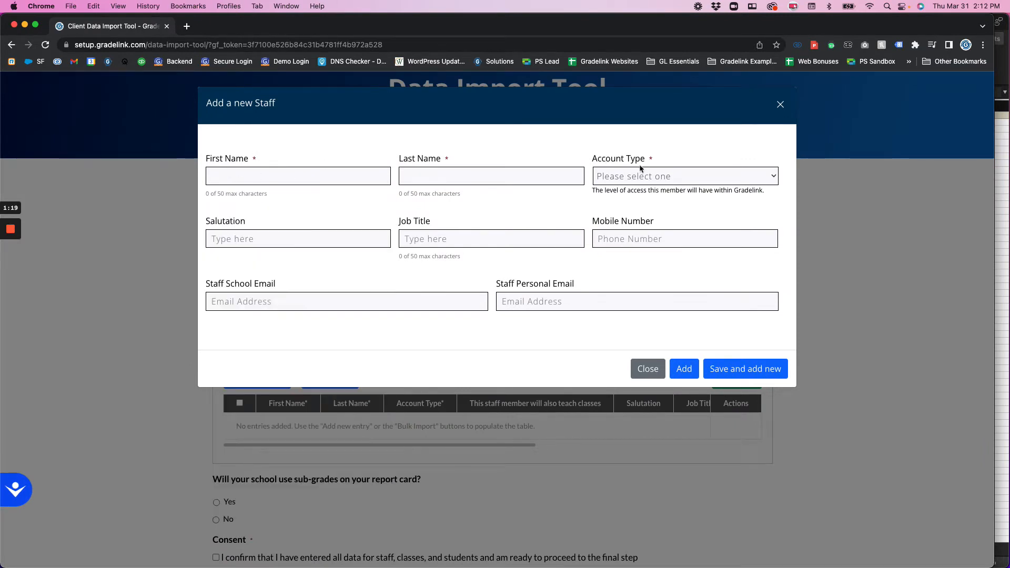
left_click(250, 175)
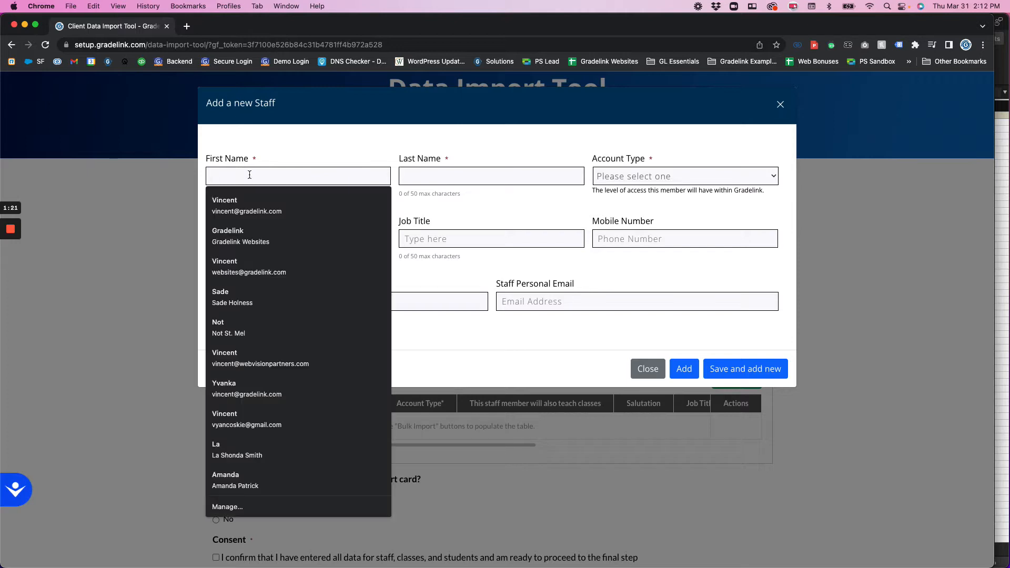
type("Bugs")
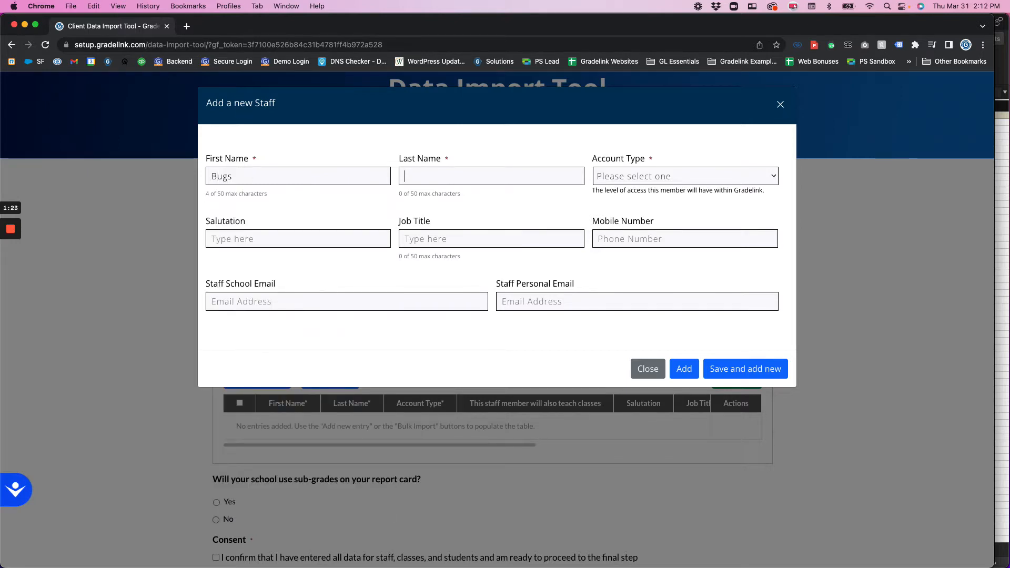
key("Tab")
type("Bunny")
Try the Full Administrator, Limited Administrator and Teacher account types for the new staff member
left_click(636, 179)
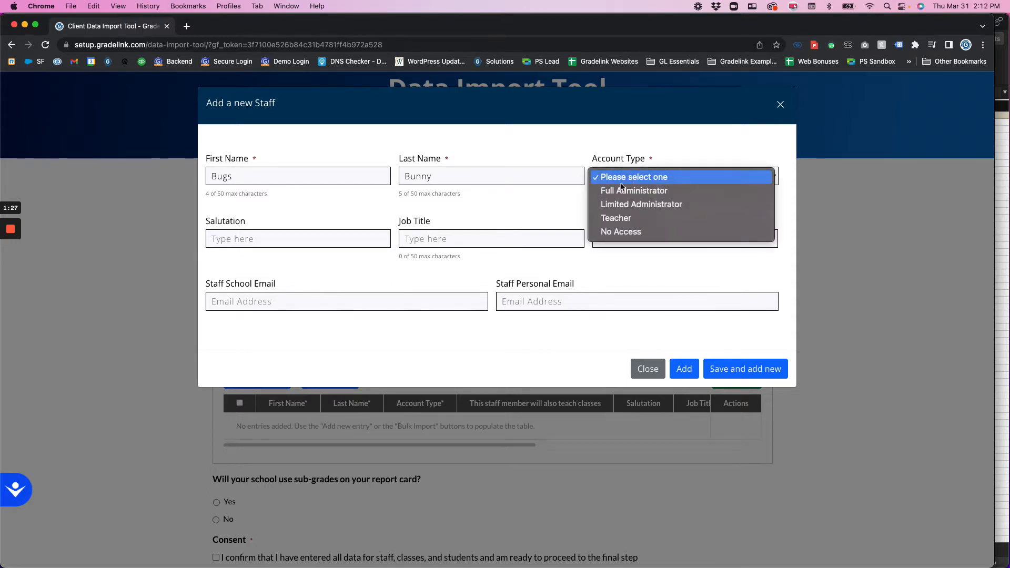
left_click(624, 190)
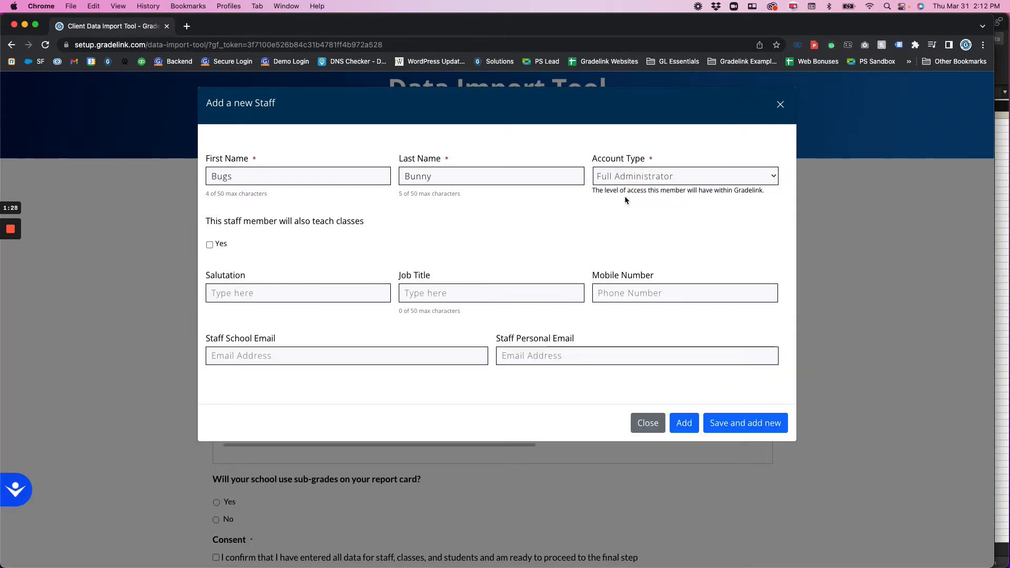
left_click(646, 180)
left_click(542, 238)
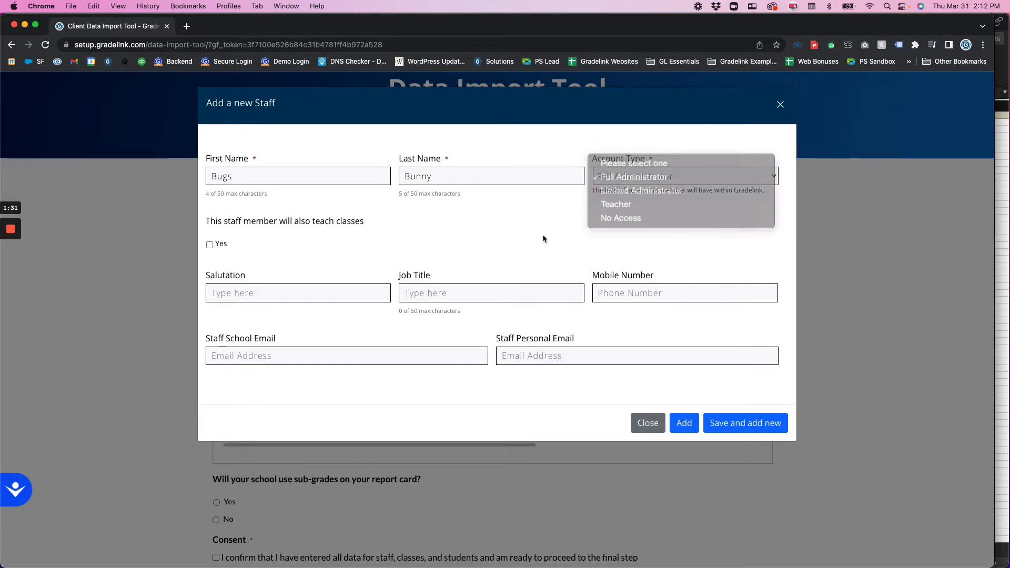
left_click(623, 178)
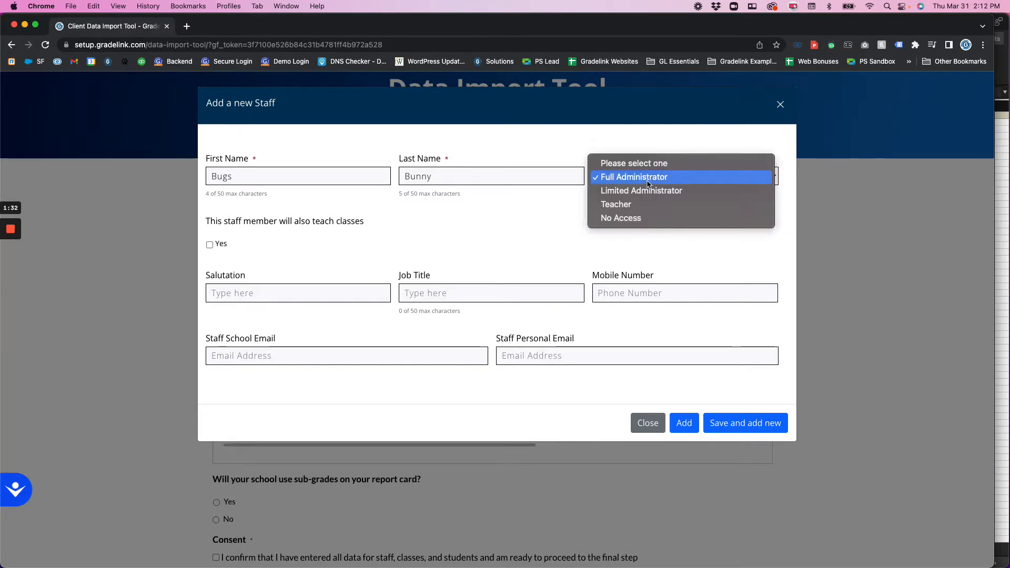
left_click(621, 192)
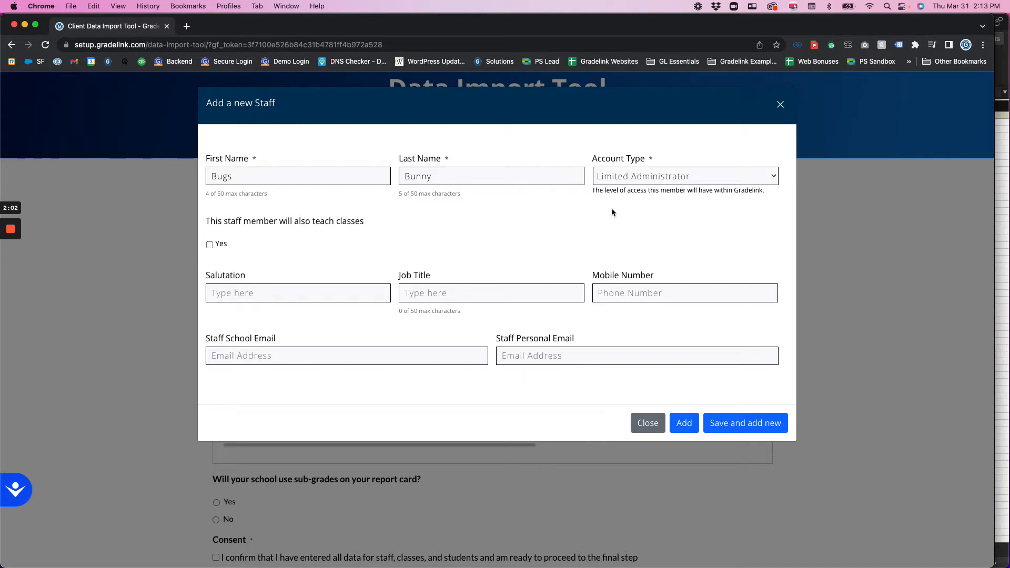
left_click(626, 182)
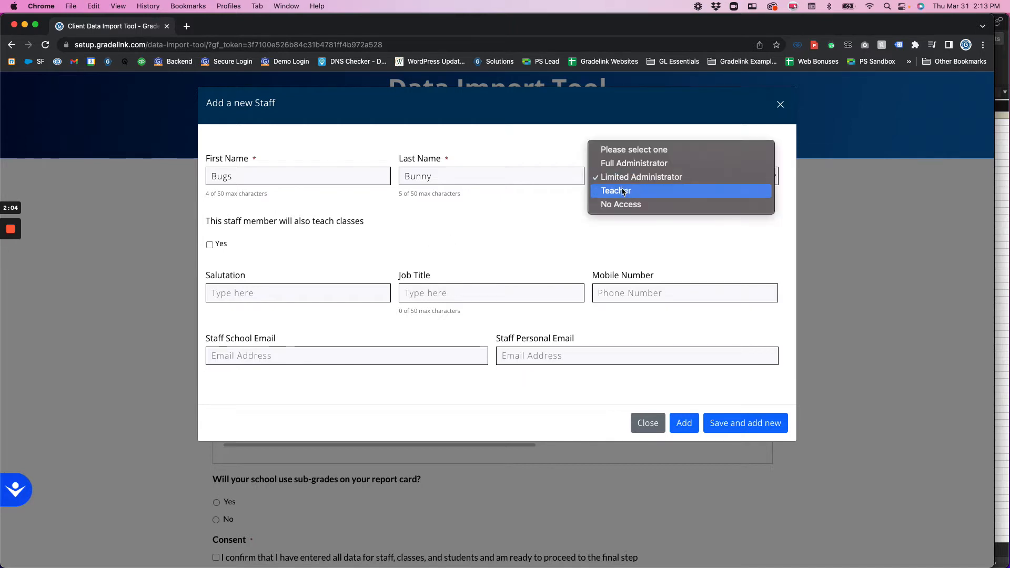
left_click(623, 191)
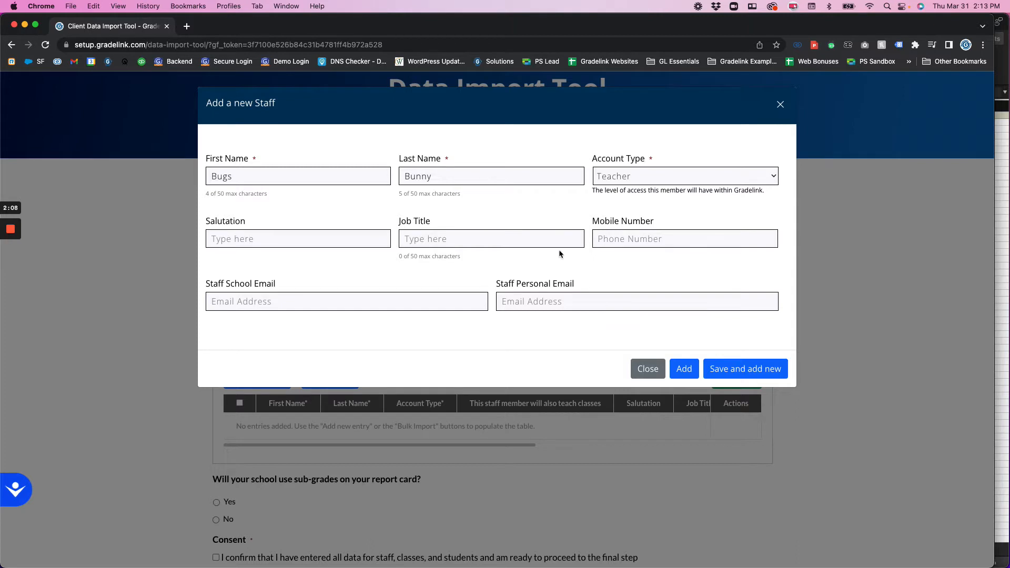
Add the staff member as a Full Administrator who will also teach classes
left_click(629, 176)
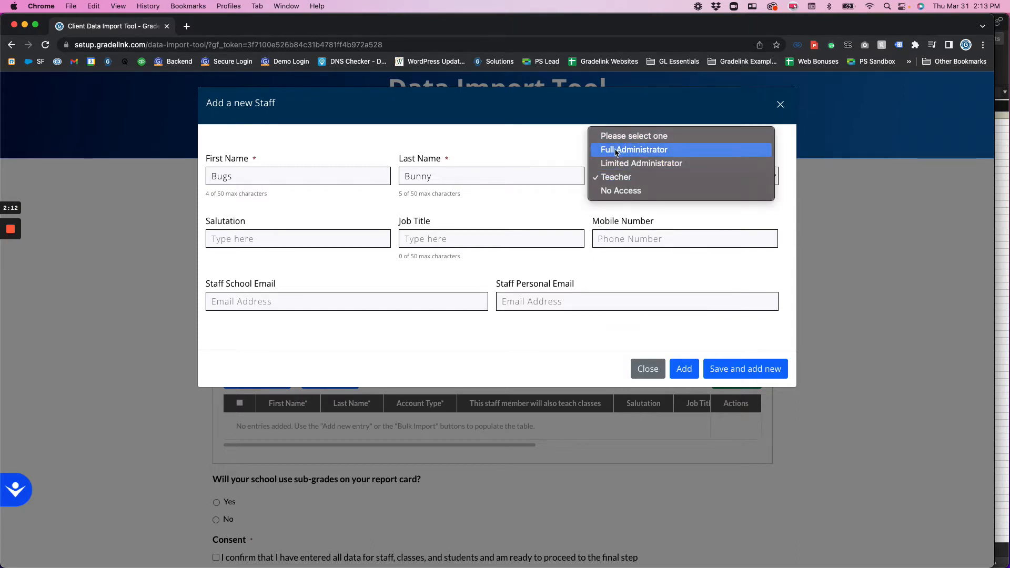
left_click(619, 151)
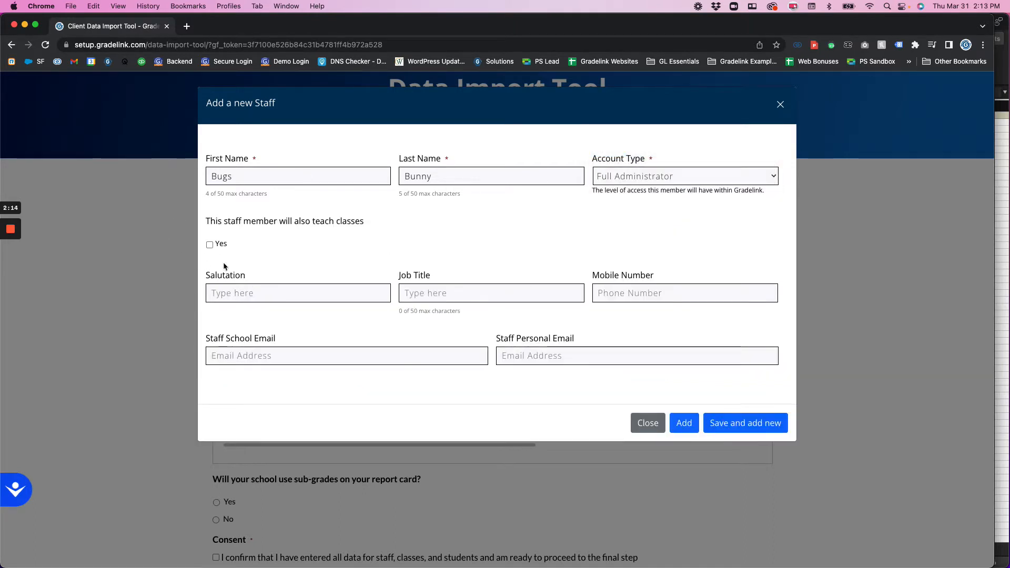
left_click(210, 246)
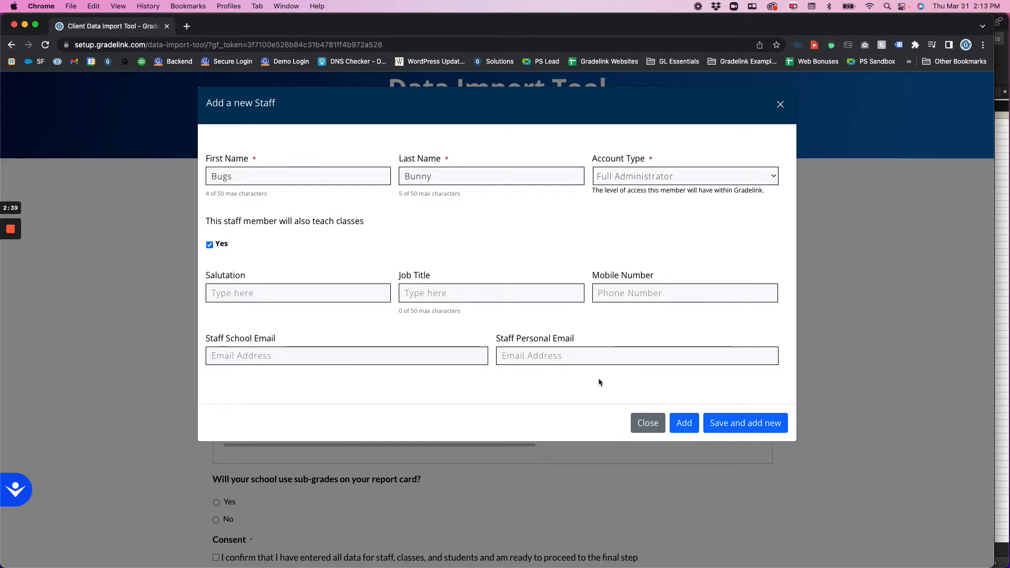
left_click(684, 427)
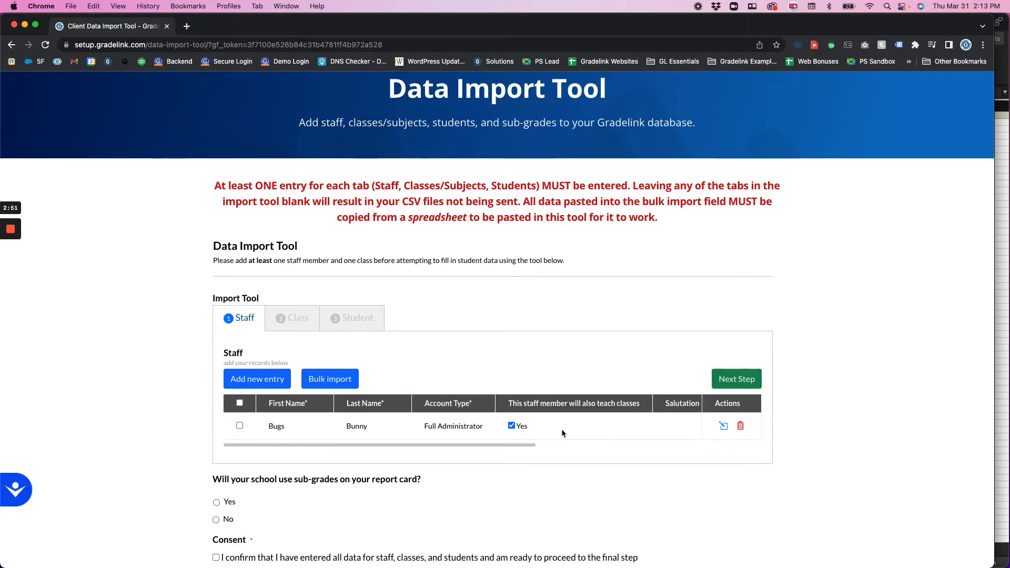
Add a second staff member with a first name, last name and the Teacher account type, and close the staff form
left_click(247, 380)
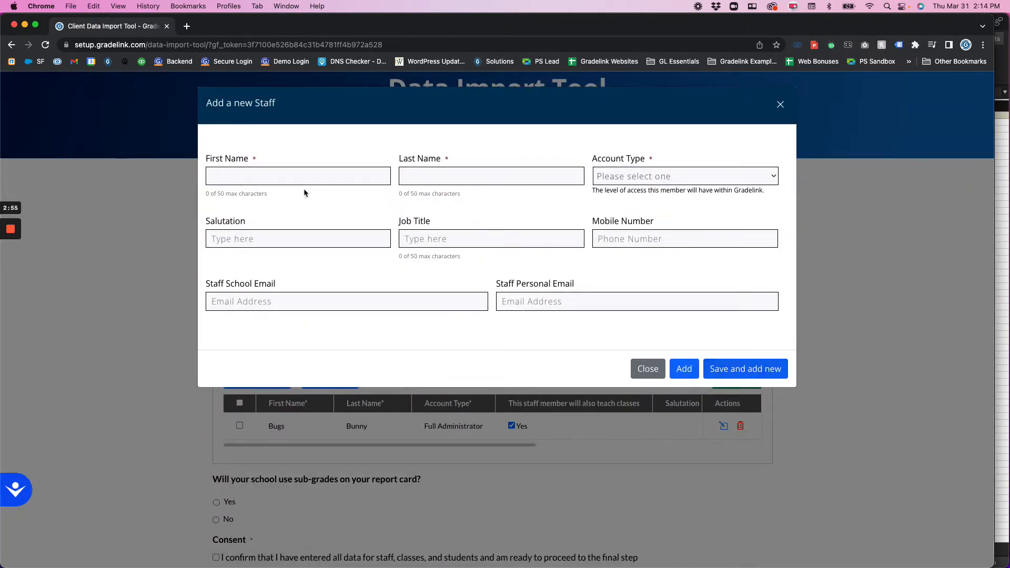
left_click(259, 178)
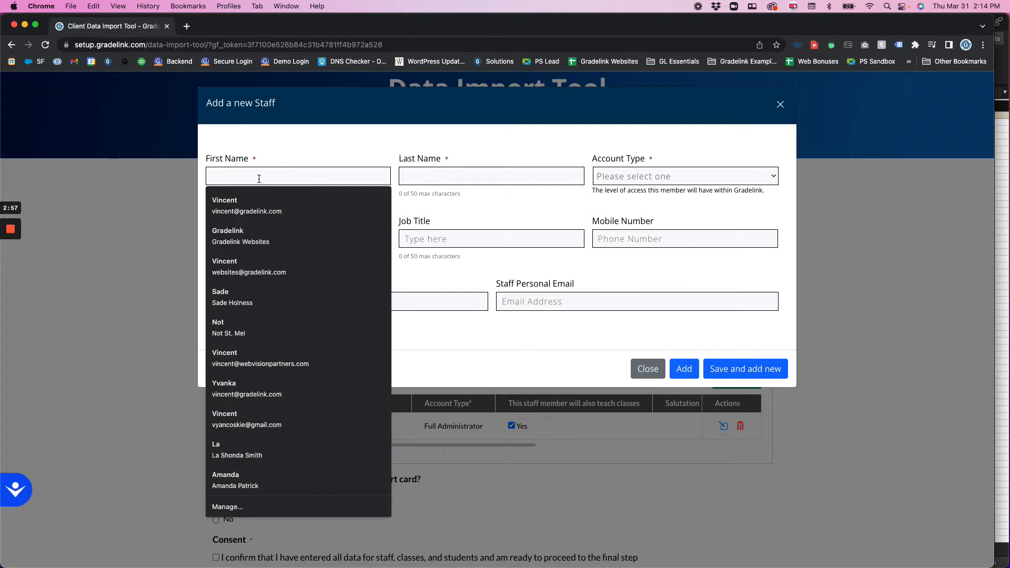
type("Lola")
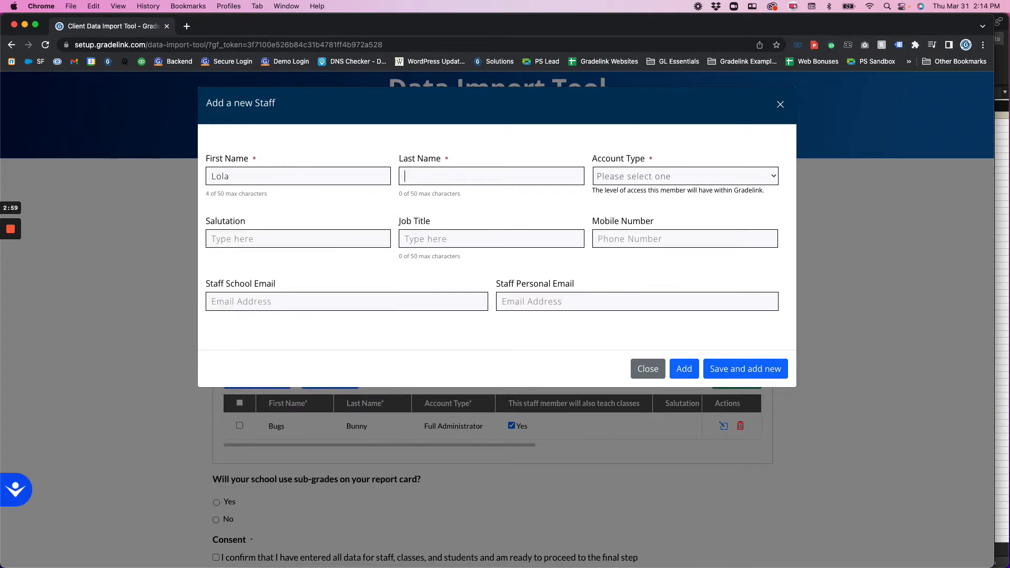
type("Bunny")
left_click(640, 179)
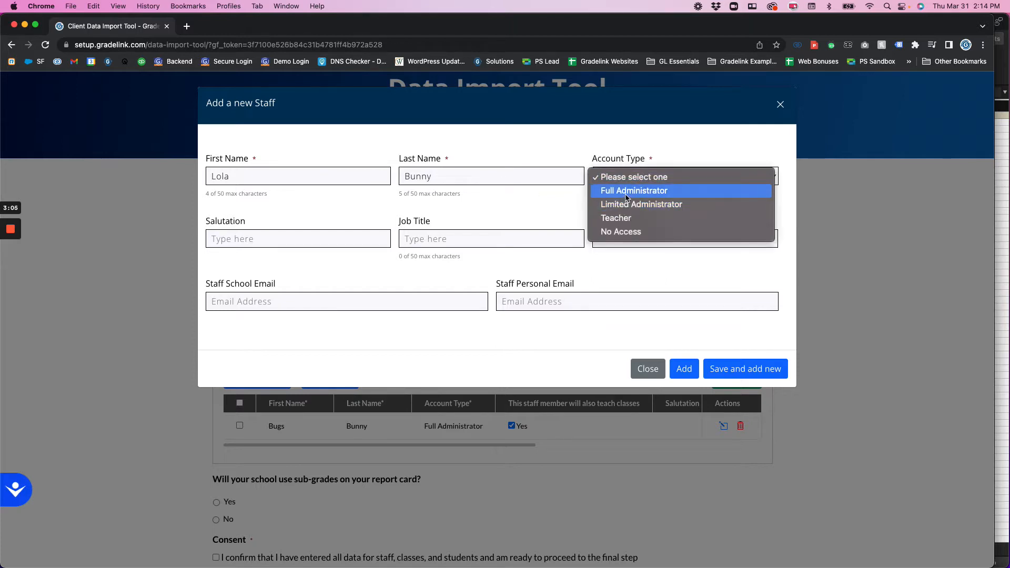
left_click(629, 218)
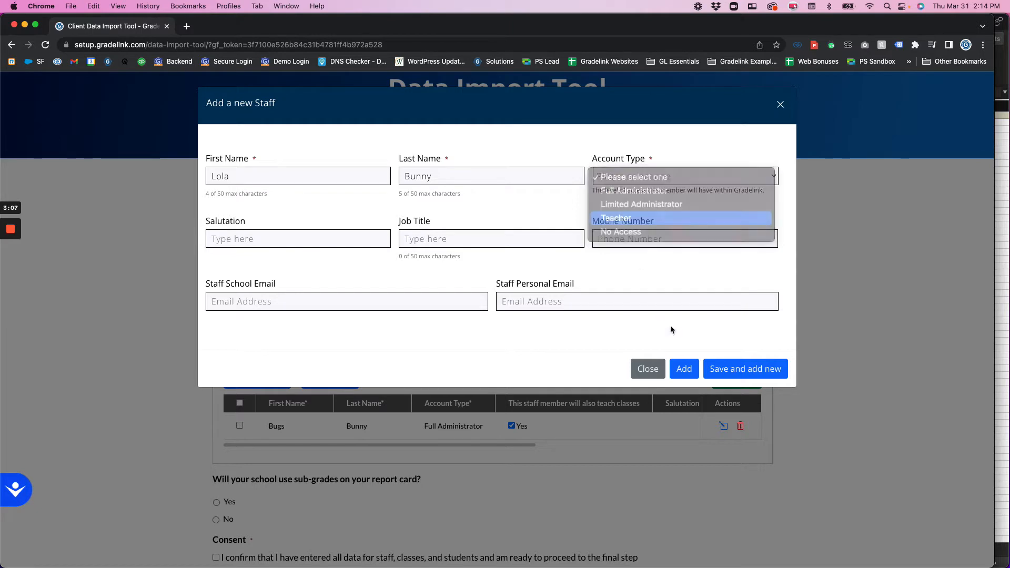
left_click(754, 369)
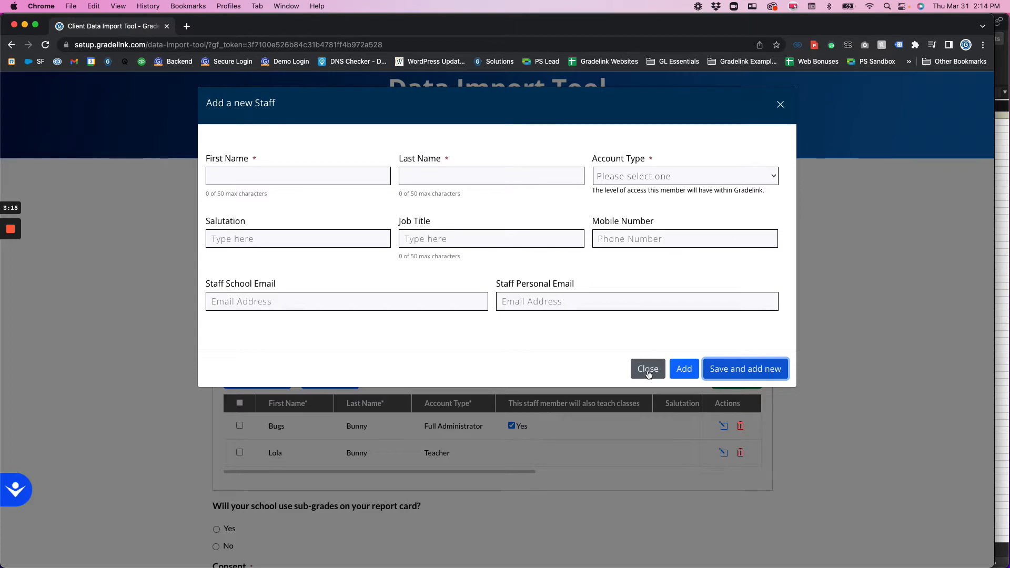
left_click(648, 370)
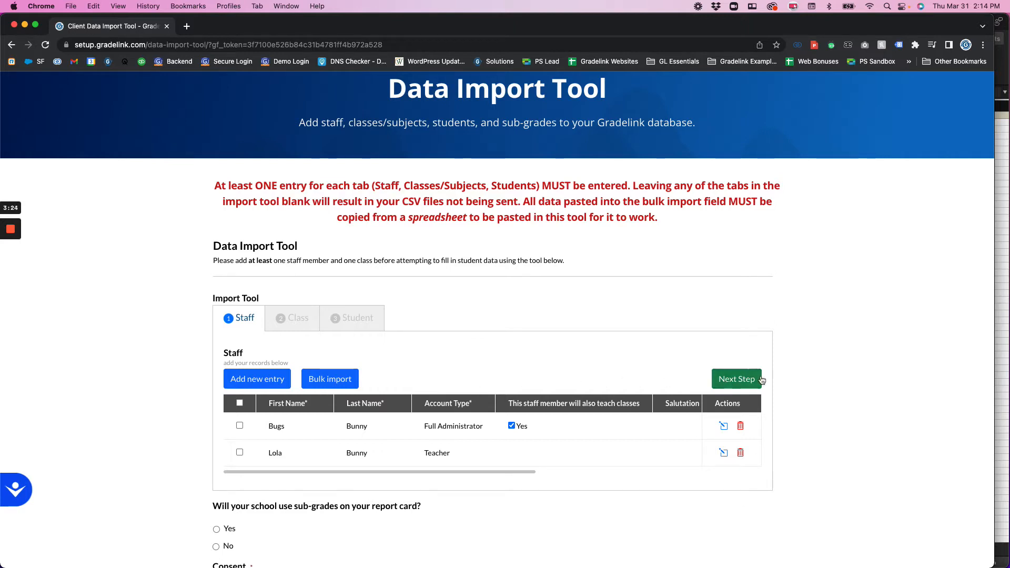
Advance from the staff list to the Class section of the import tool
left_click(736, 379)
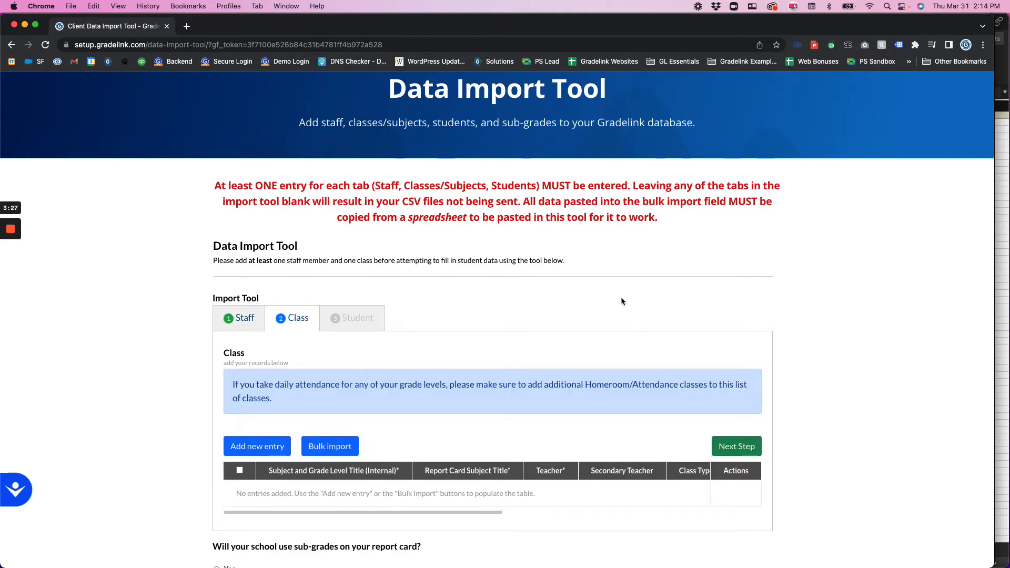
scroll(619, 296, "down", 2)
scroll(619, 296, "down", 1)
scroll(347, 334, "up", 1)
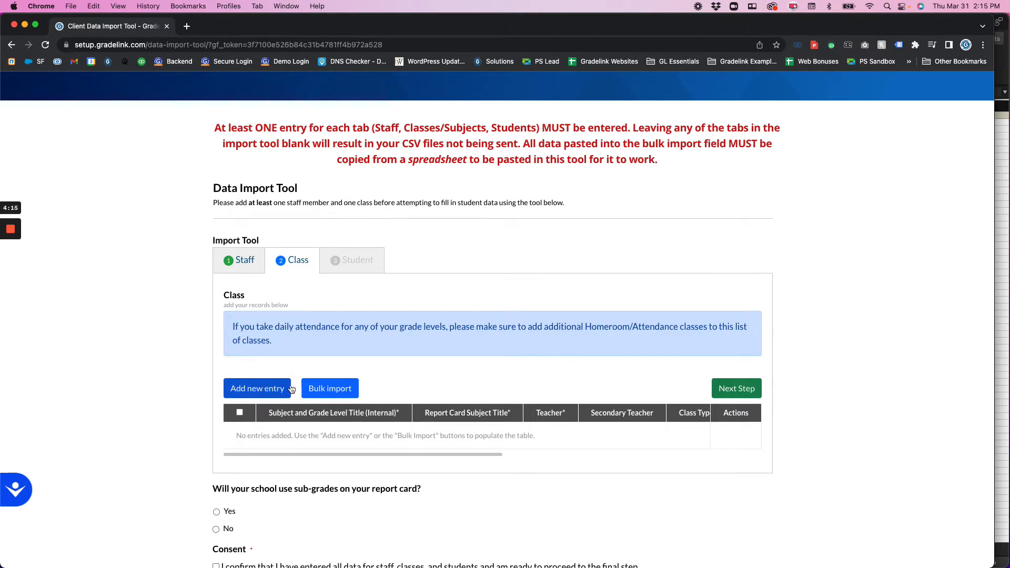
Start a new class entry with the internal subject title Math 101 and the report card subject title Math
left_click(250, 391)
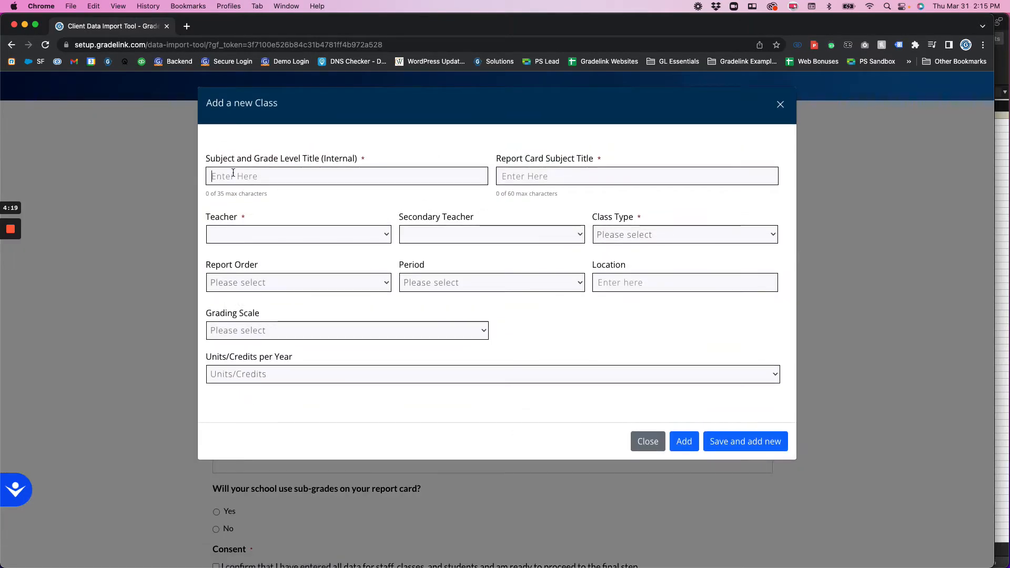
type("Gra")
key("BackSpace")
key("BackSpace")
key("BackSpace")
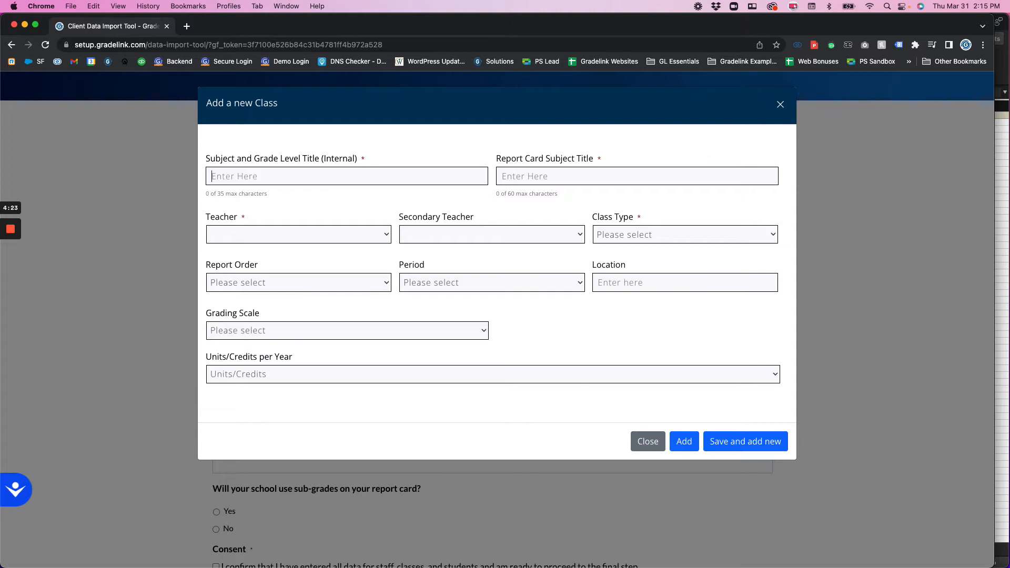
type("Math 101")
left_click_drag(259, 164, 377, 163)
left_click(312, 174)
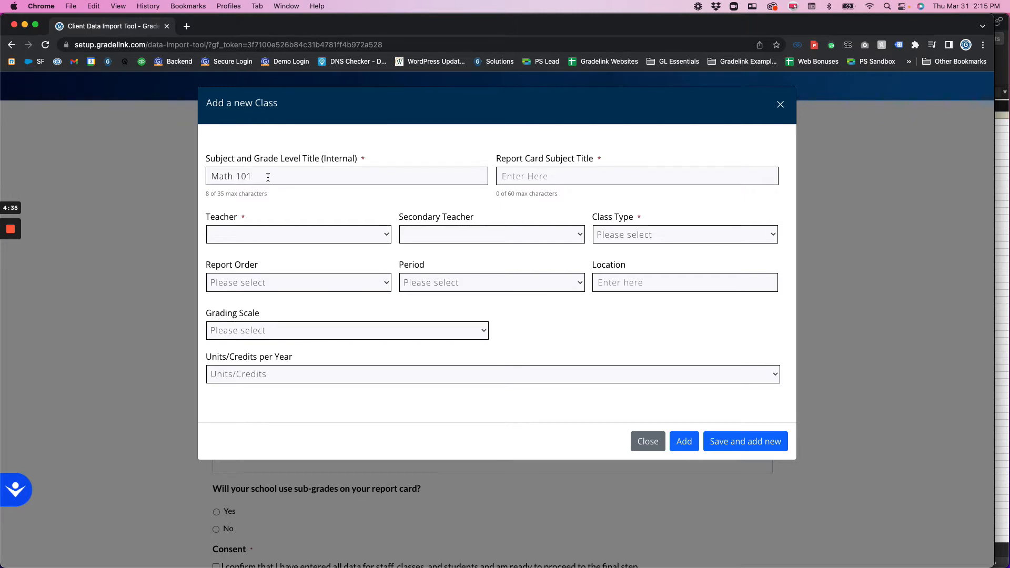
left_click(539, 177)
type("Math")
left_click_drag(233, 175, 267, 174)
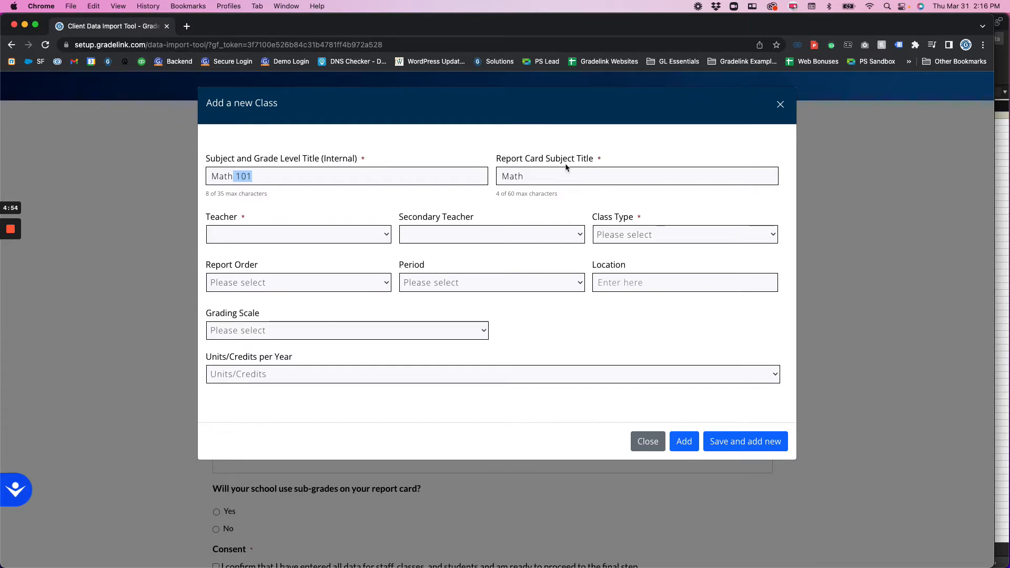
left_click(353, 215)
Assign the Full Administrator staff member as the class's teacher and check the available class types
left_click(275, 239)
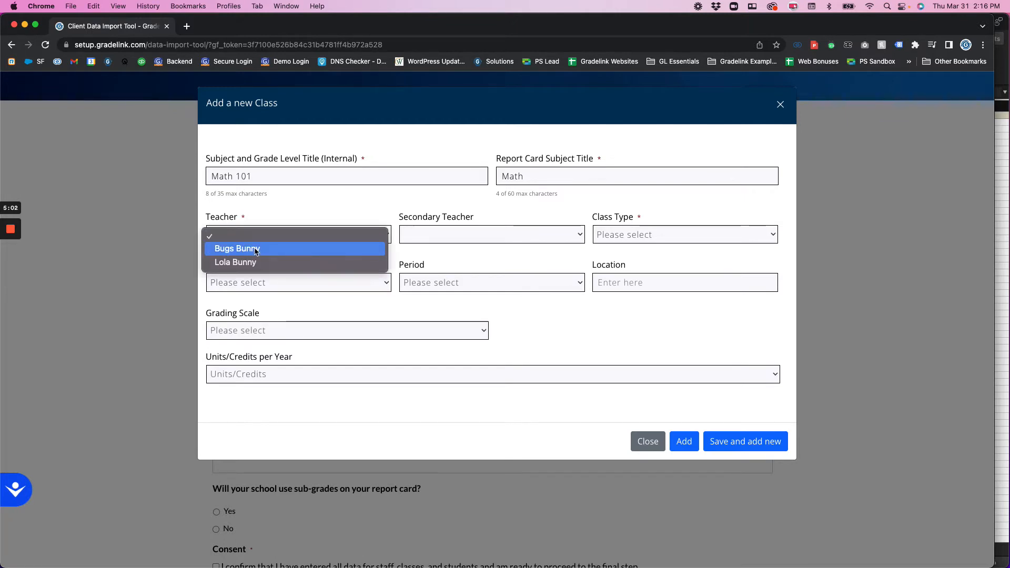
left_click(257, 249)
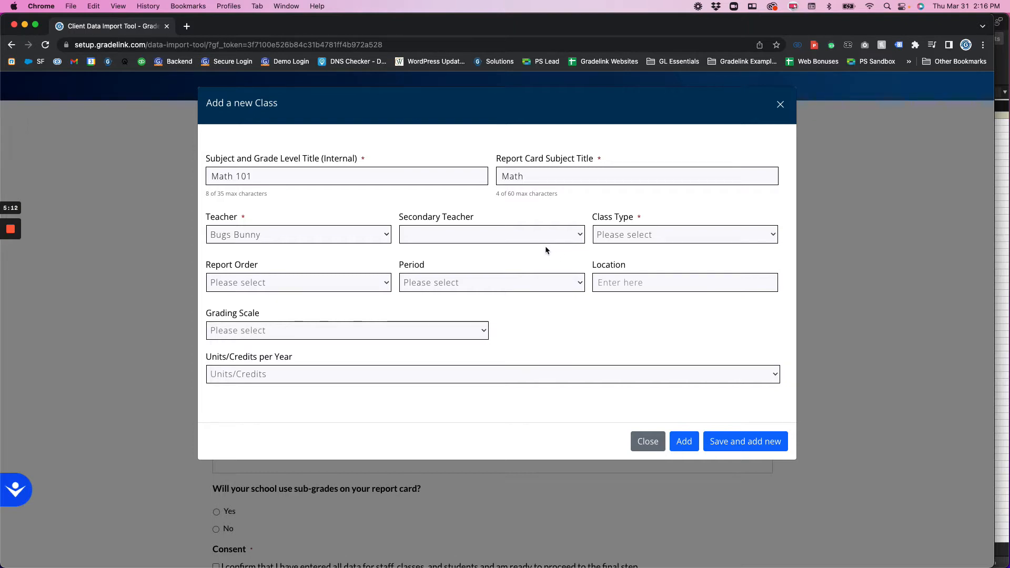
left_click(635, 234)
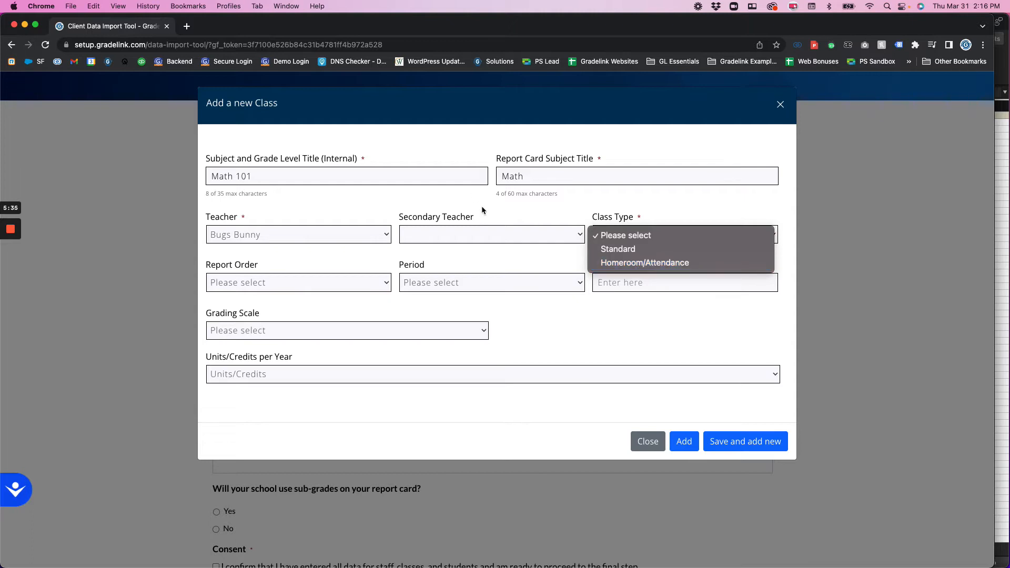
left_click(406, 209)
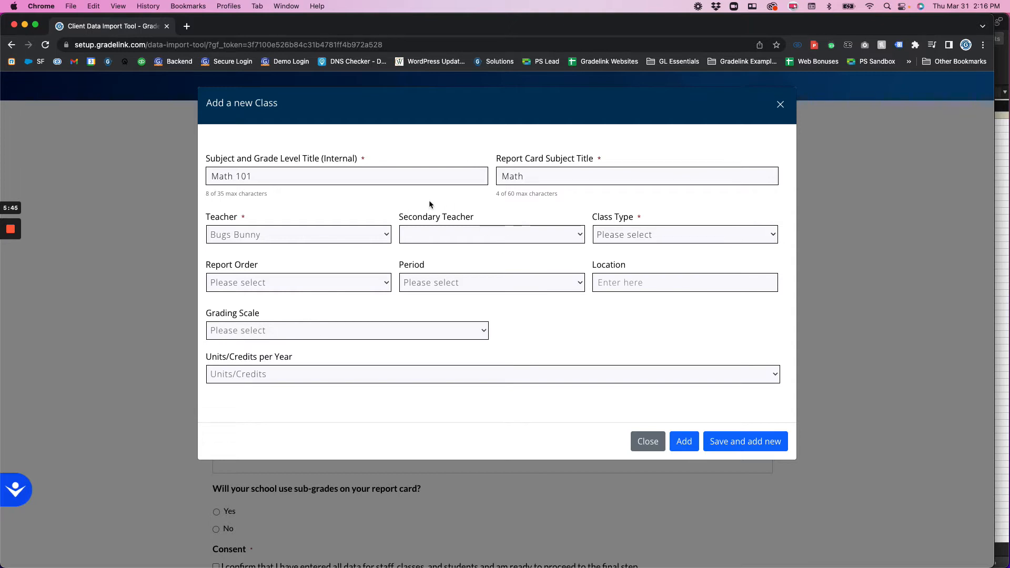
Check the available class types and set the Math 101 class to Standard
left_click(632, 241)
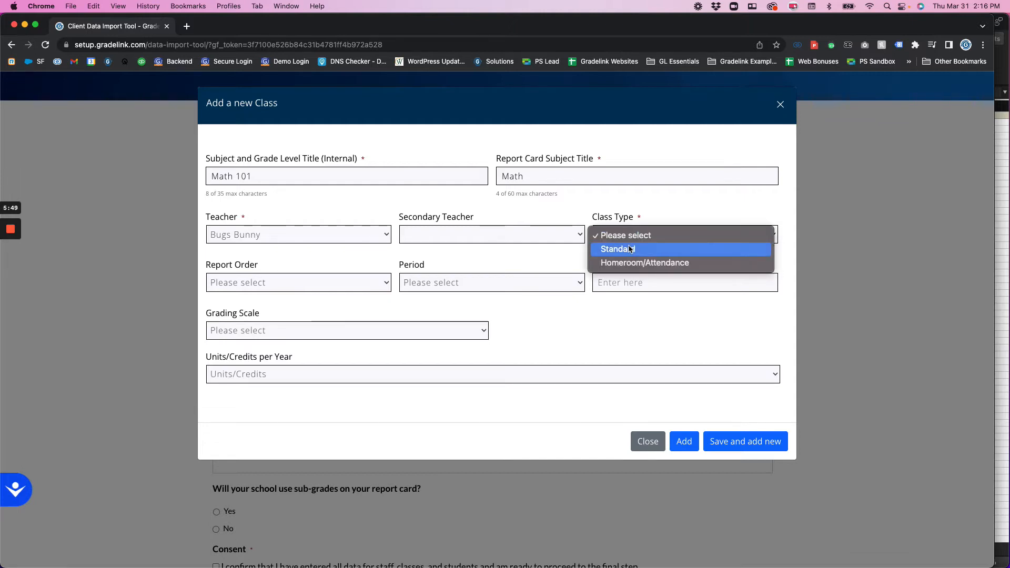
left_click(546, 200)
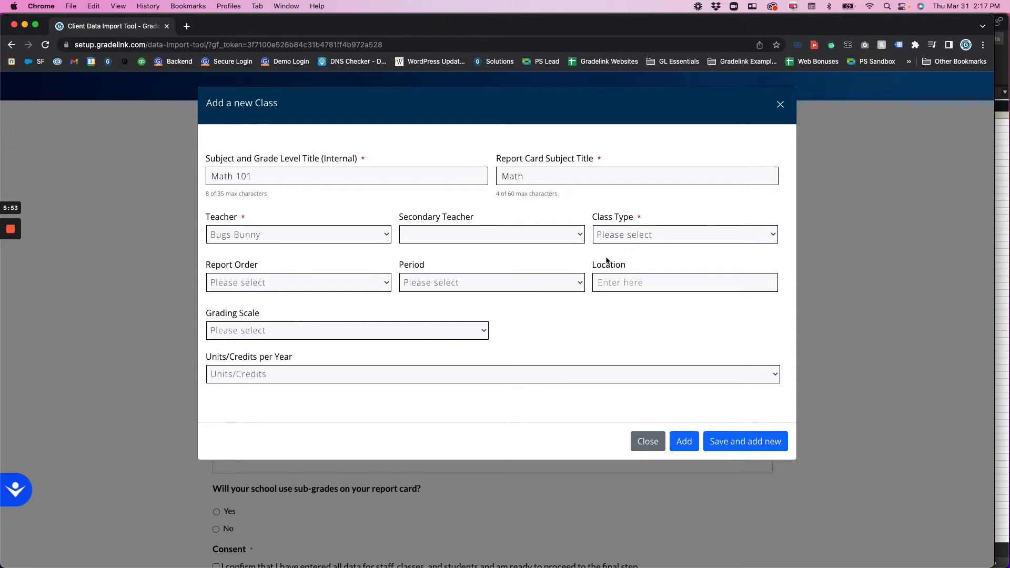
left_click(630, 240)
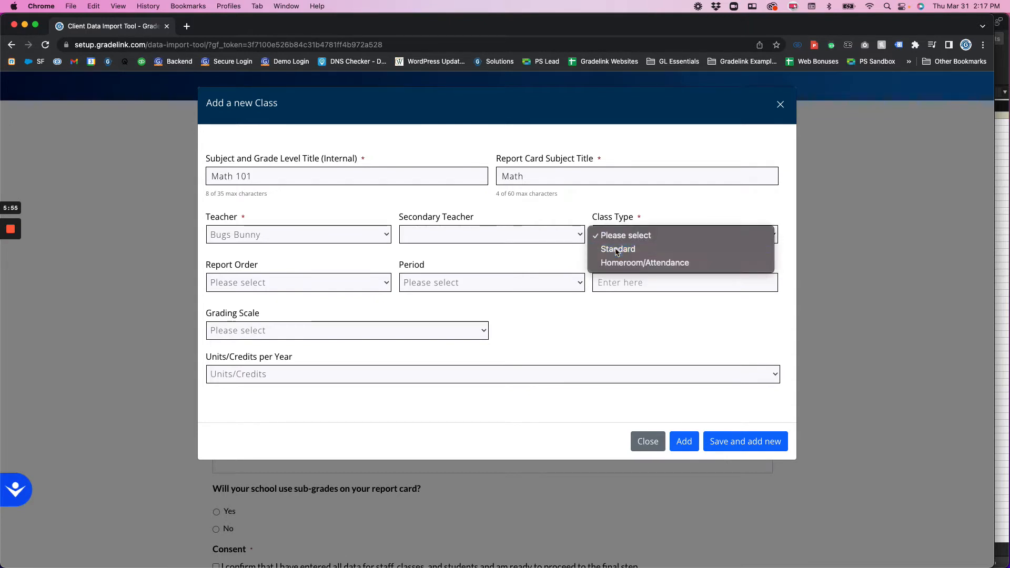
left_click(617, 252)
Examine the optional class fields, including the choices for report order, period, grading scale and units/credits per year
left_click(305, 284)
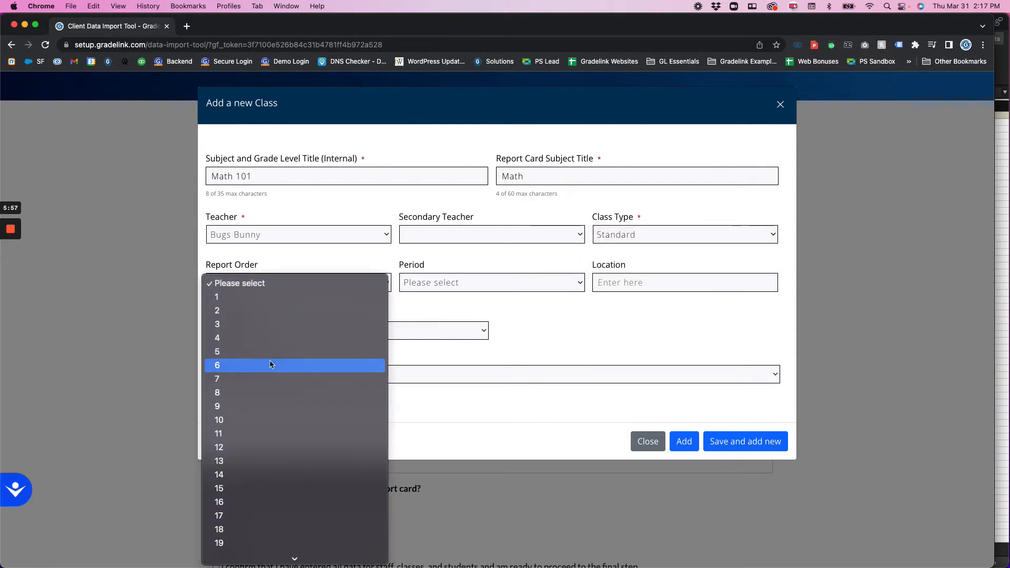
left_click(278, 253)
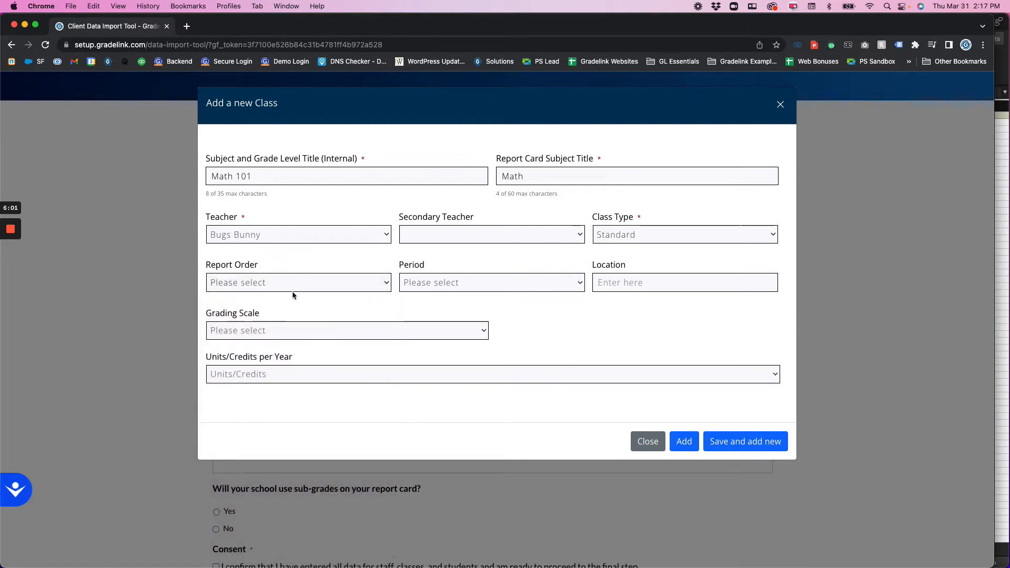
left_click(435, 284)
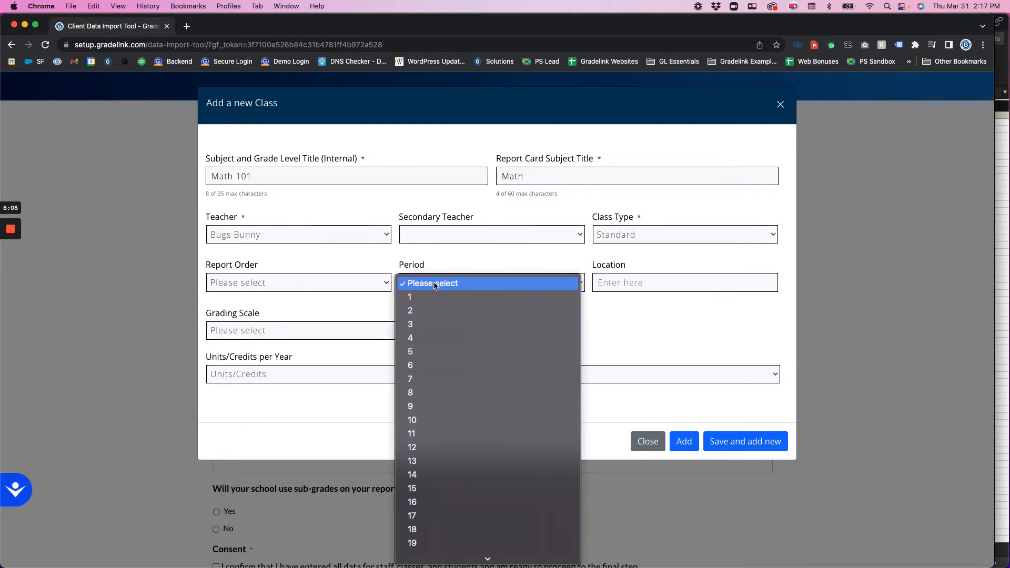
left_click(541, 260)
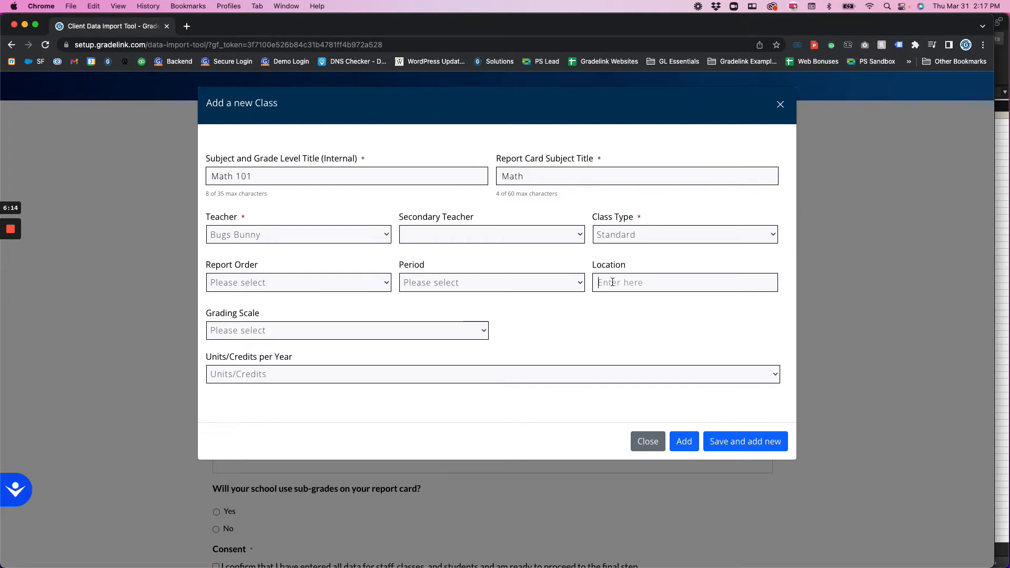
left_click(297, 333)
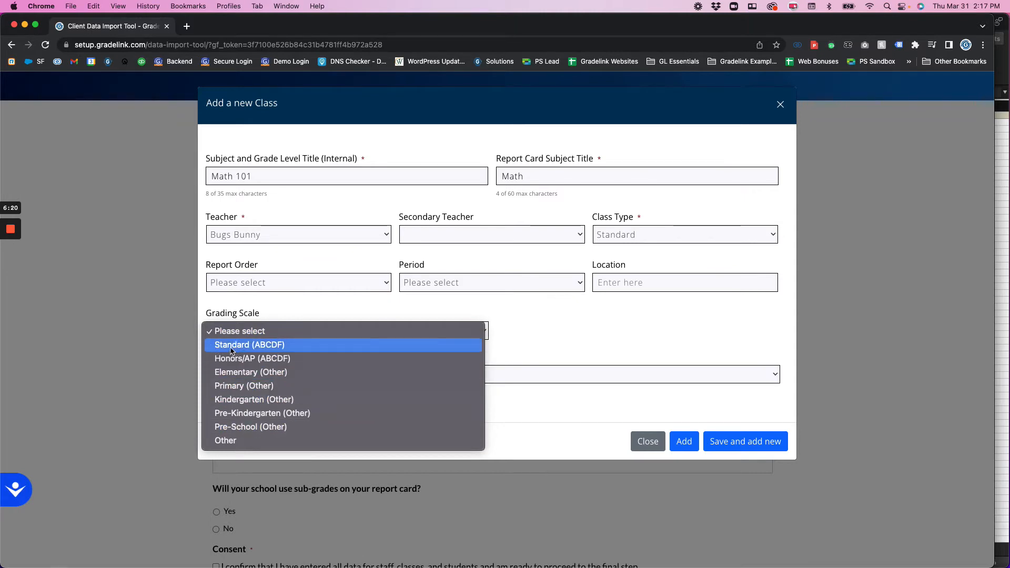
left_click(338, 314)
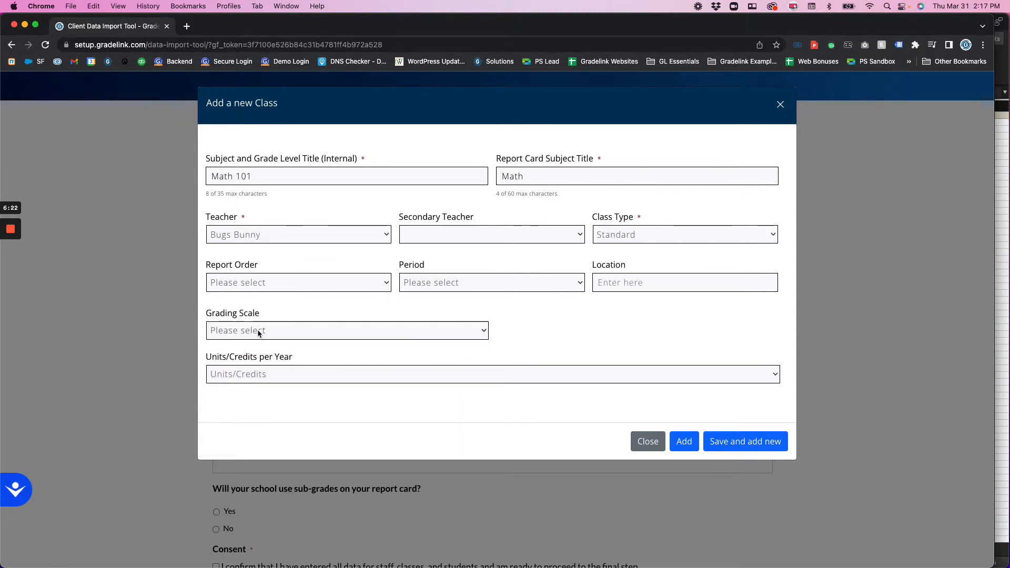
left_click(243, 333)
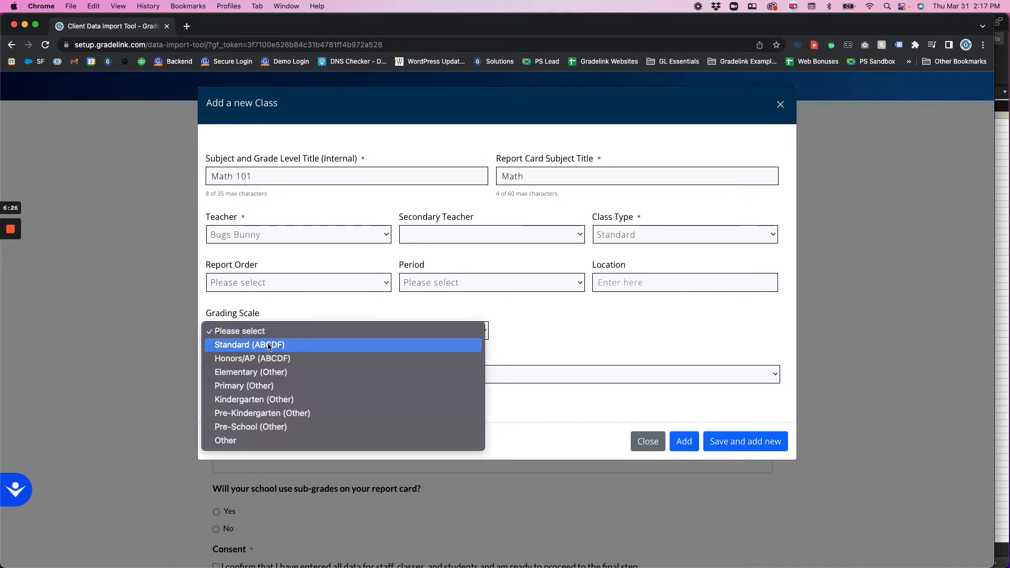
left_click(296, 332)
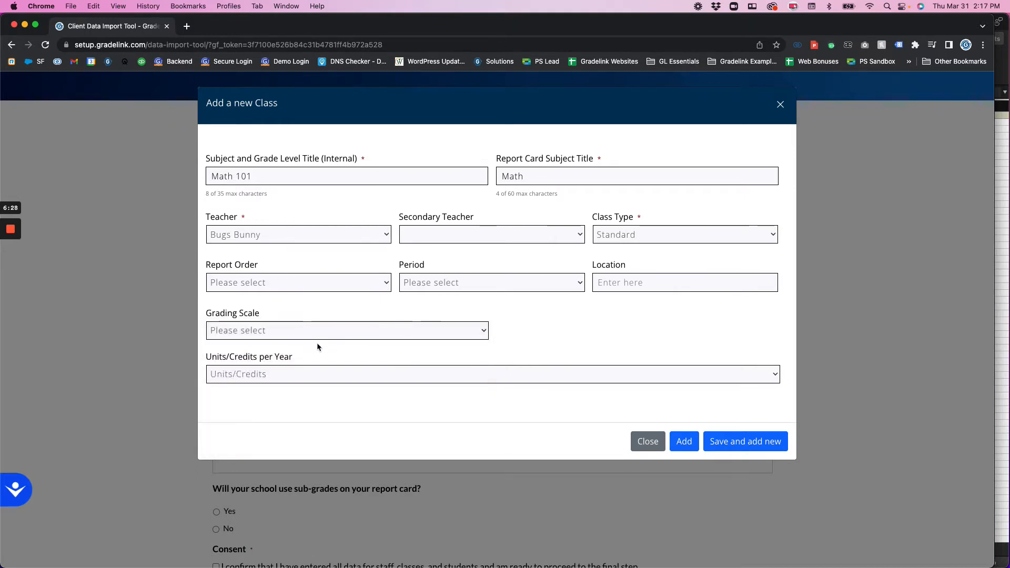
left_click(287, 380)
left_click(287, 379)
left_click(287, 379)
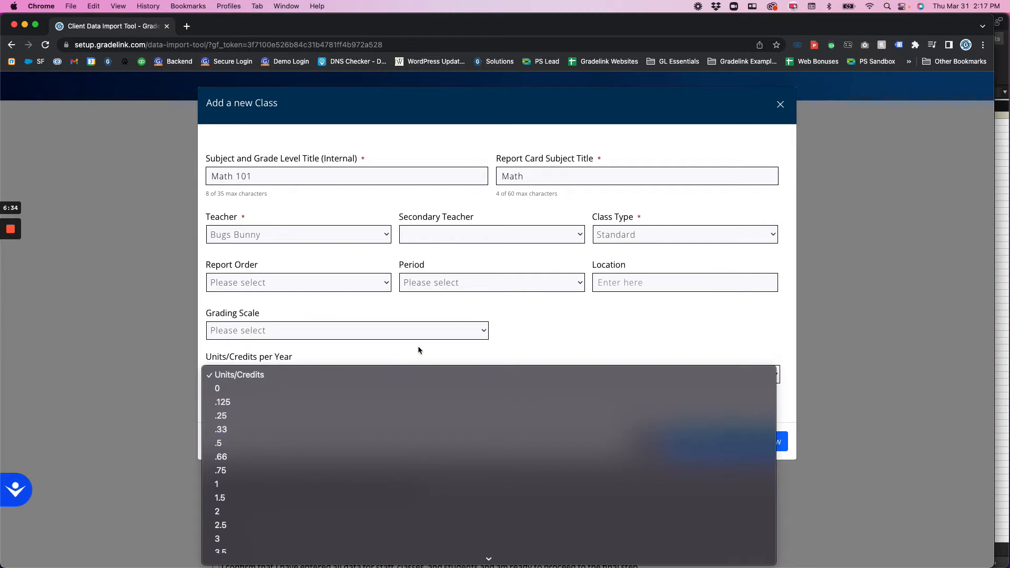
left_click(396, 346)
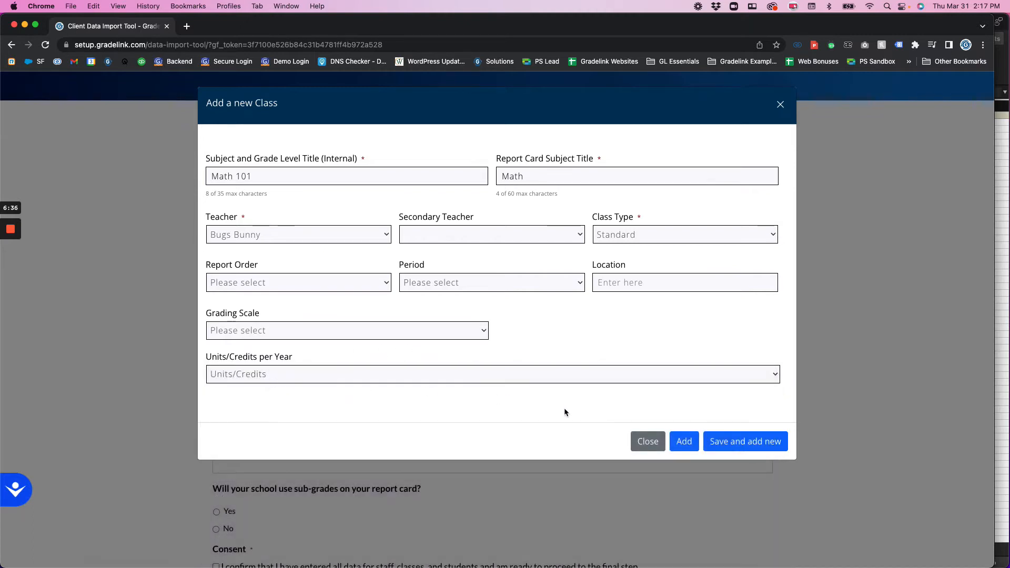
Add the Math 101 class to the class list and advance to the Student section
left_click(685, 445)
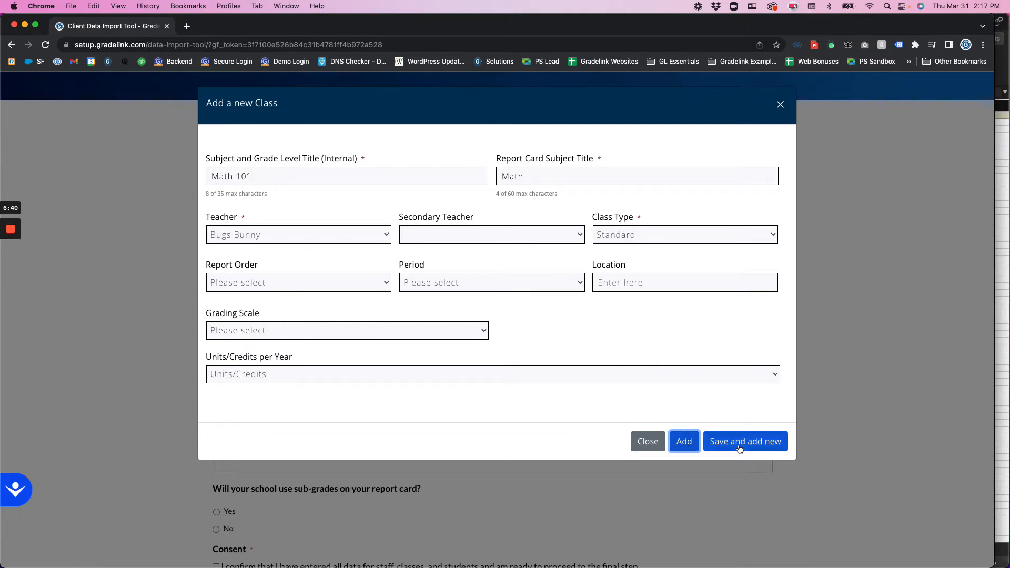
left_click(683, 448)
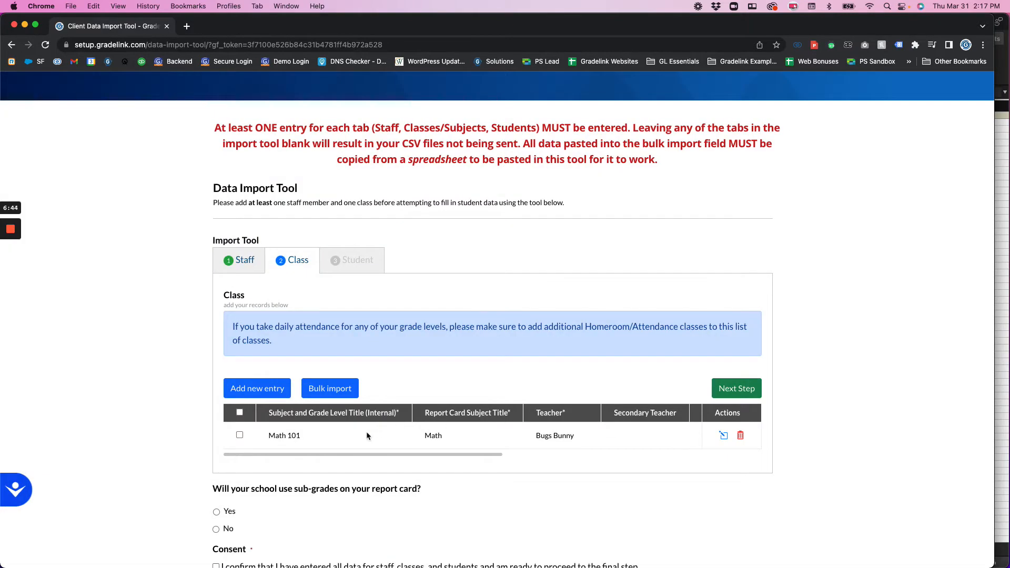
left_click(730, 393)
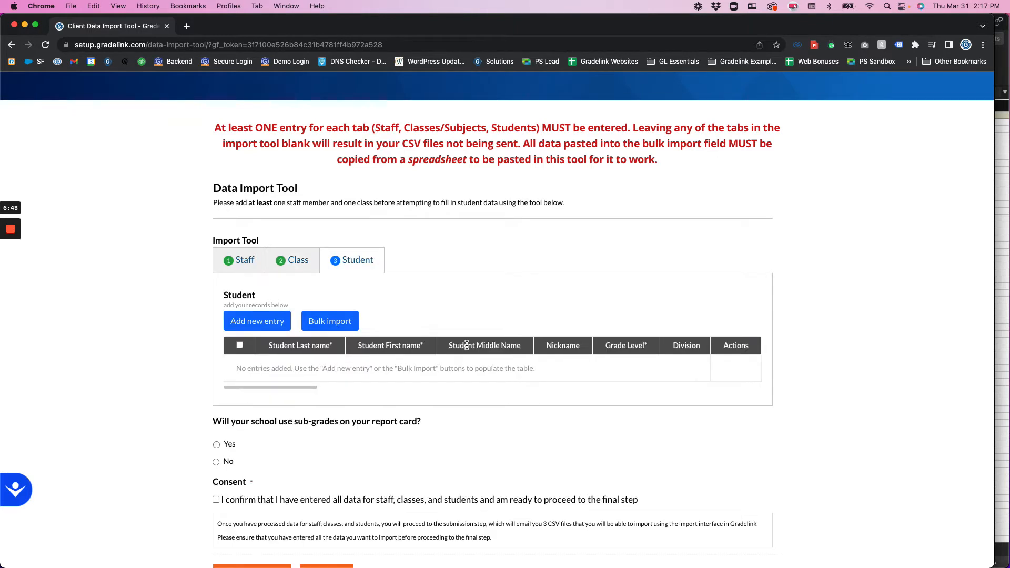
Start a new student entry and enter the student's last name and first name
left_click(251, 326)
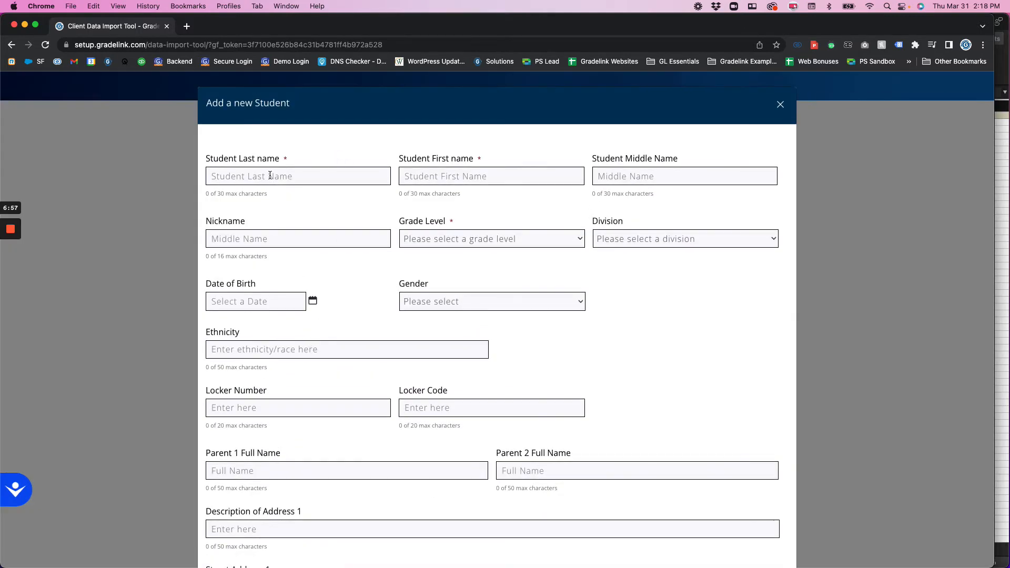
left_click(269, 176)
left_click(623, 352)
left_click(302, 183)
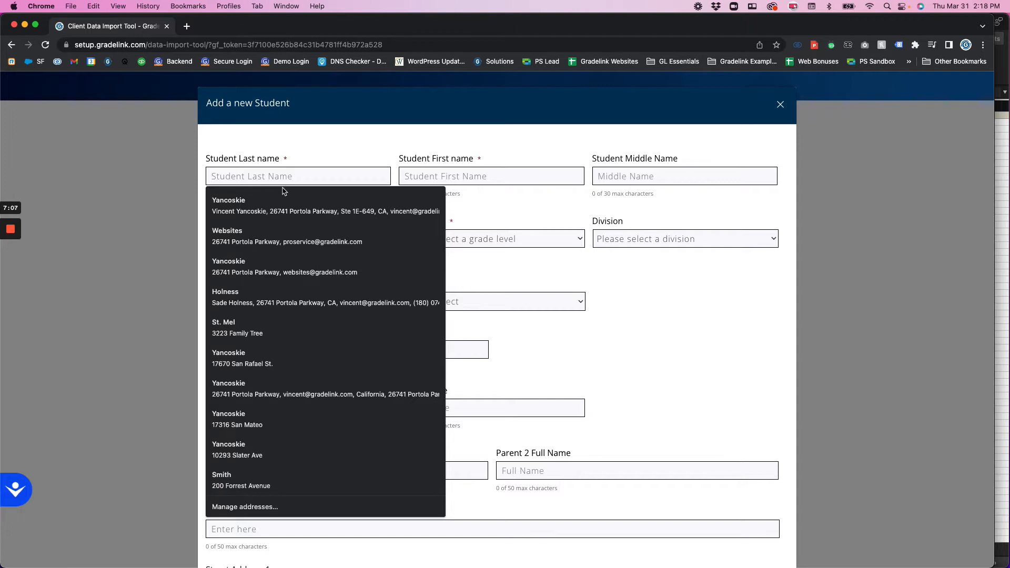
type("Marvin")
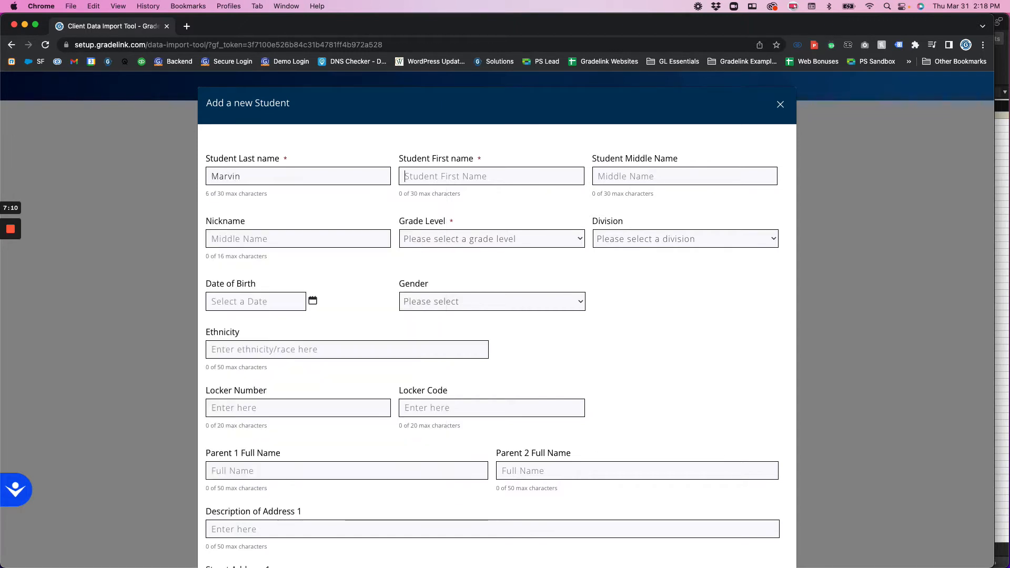
key("shift+Tab")
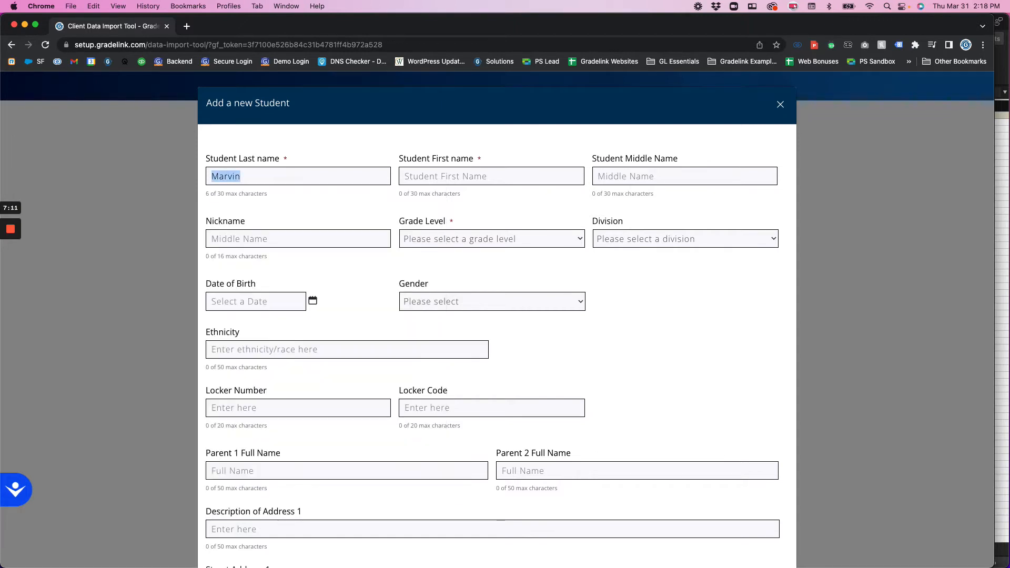
type("Martian")
key("Tab")
type("Marvin")
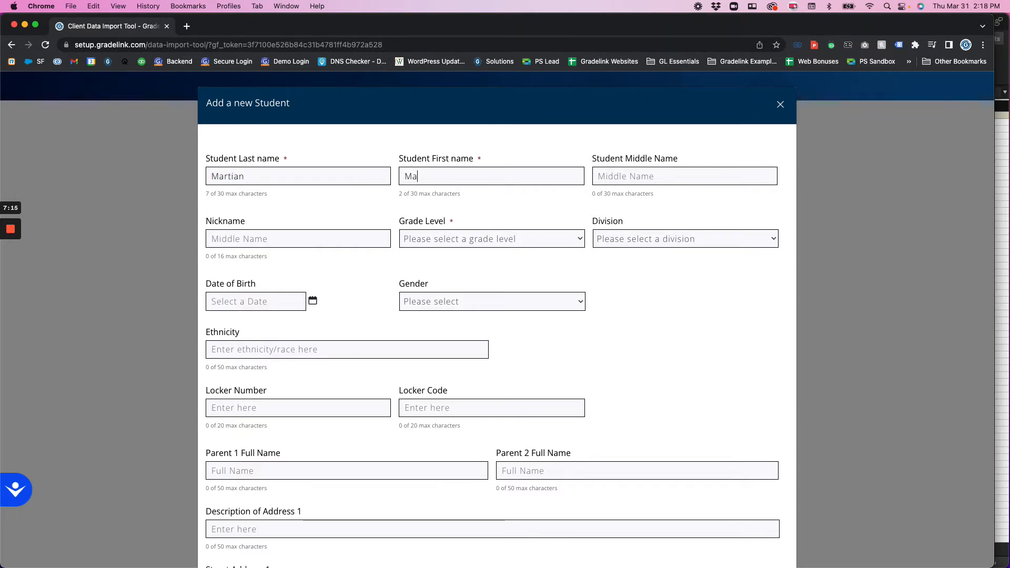
Set the student's grade level to 3rd Grade and review the other available grade levels
left_click(440, 238)
left_click(442, 321)
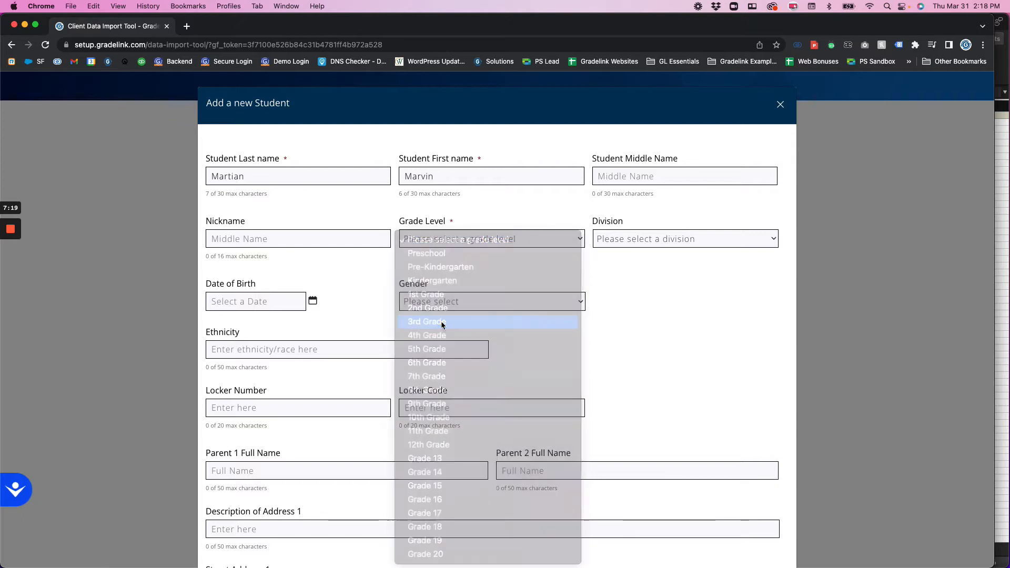
left_click(439, 239)
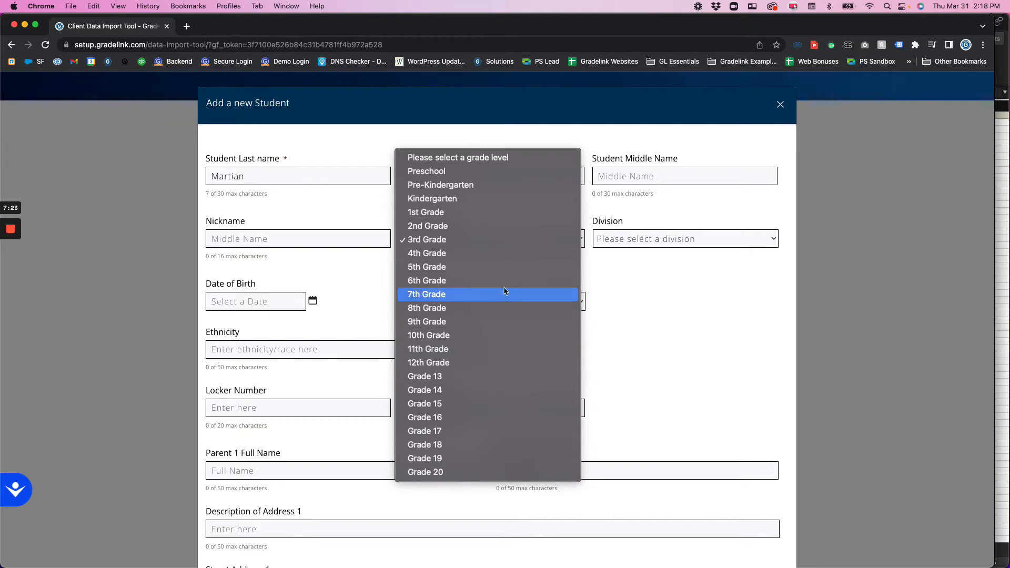
key("Escape")
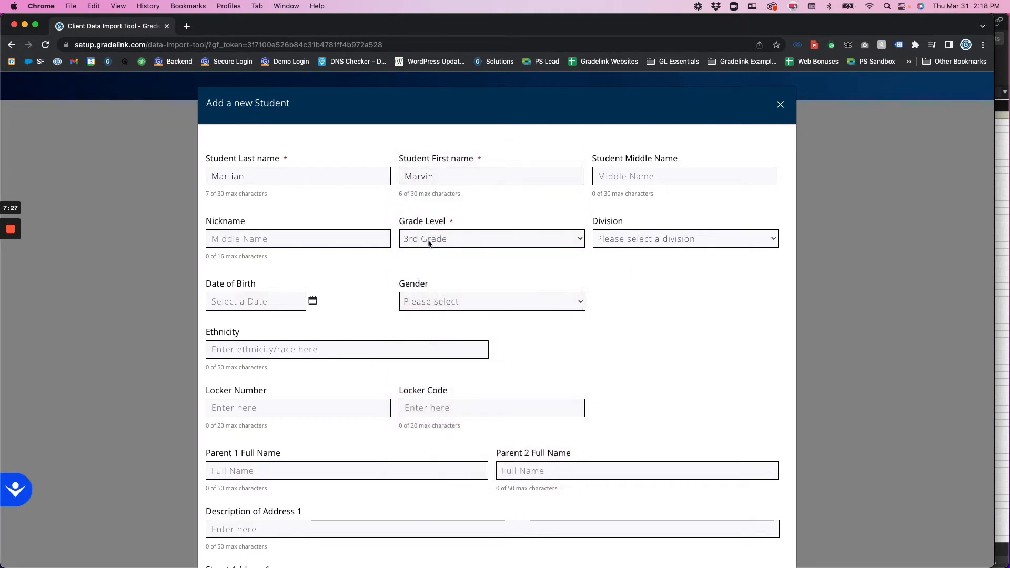
left_click(429, 242)
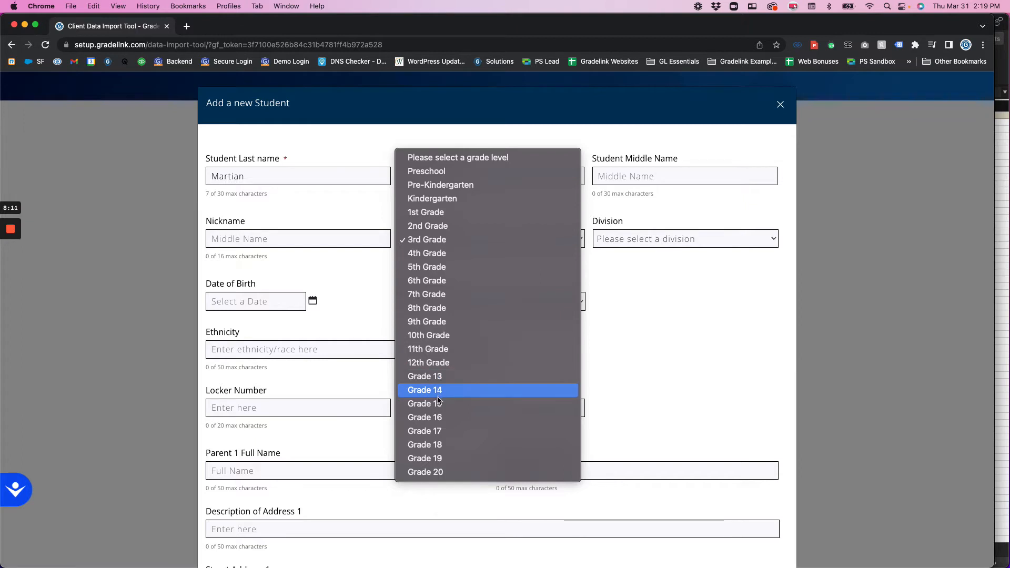
left_click(702, 364)
Examine the optional student fields from division and date of birth to ethnicity and locker details, including the gender choices
scroll(652, 338, "down", 3)
scroll(645, 413, "down", 2)
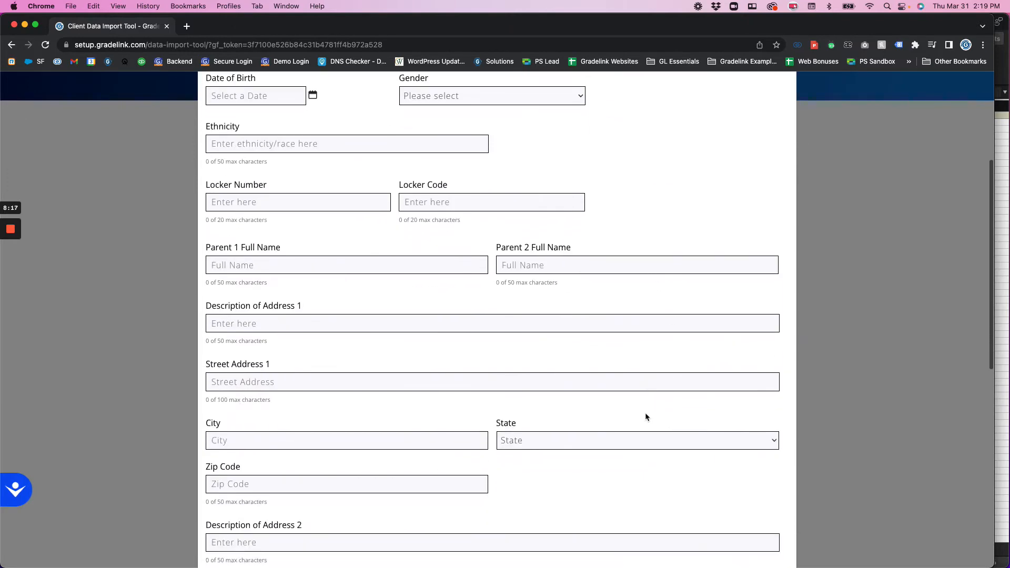
scroll(251, 196, "up", 2)
scroll(252, 196, "up", 1)
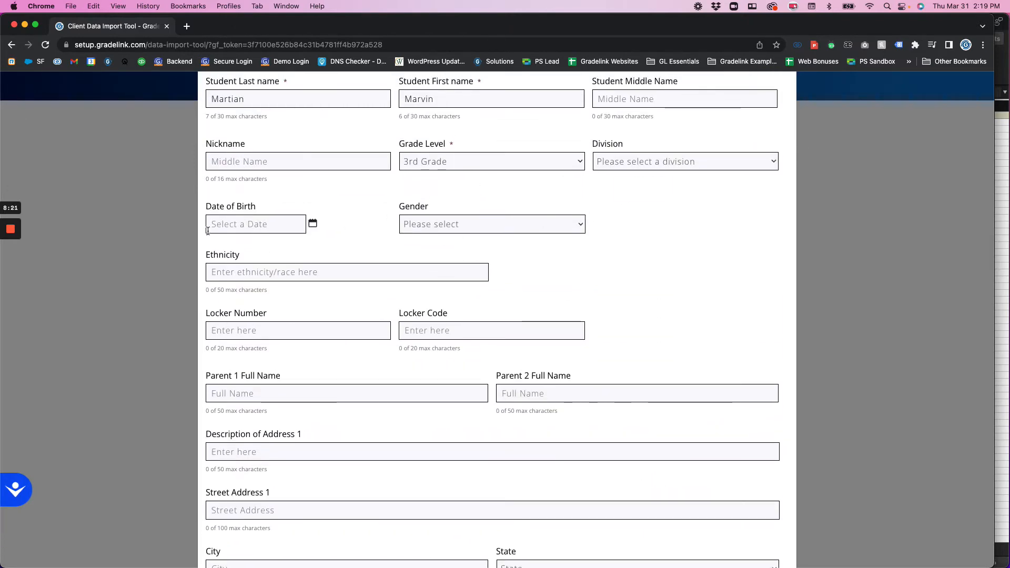
left_click(489, 225)
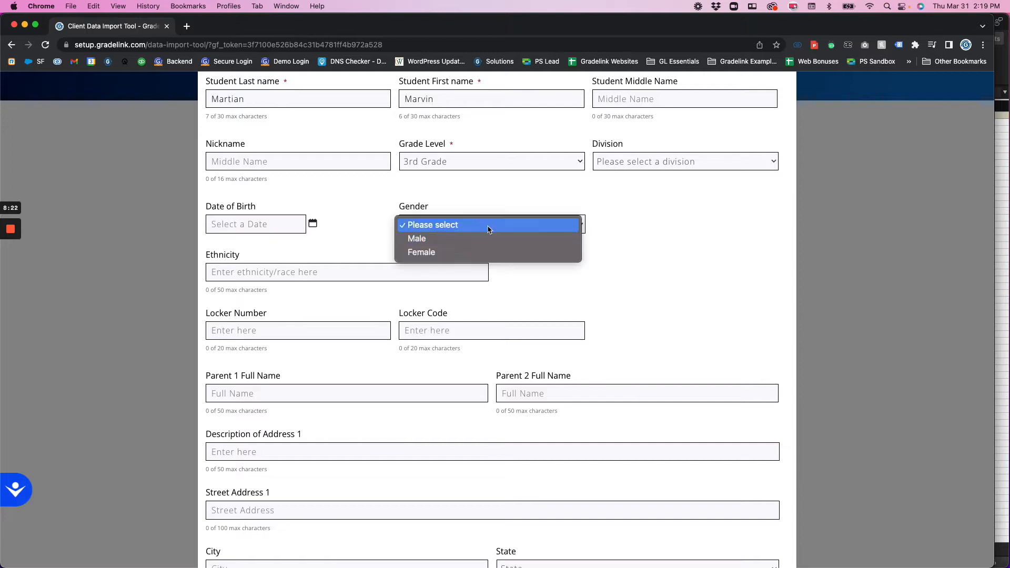
left_click(338, 238)
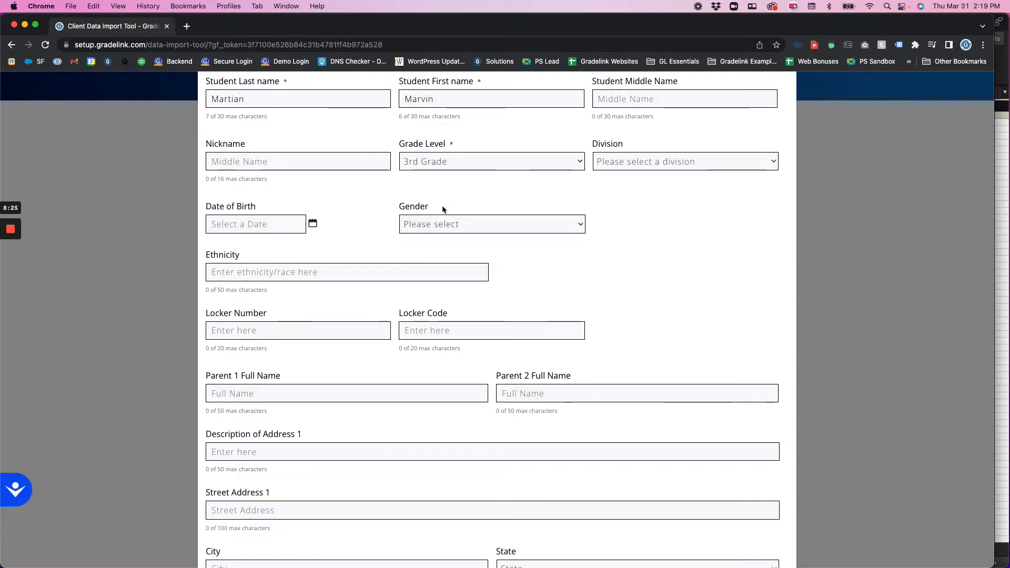
left_click(430, 224)
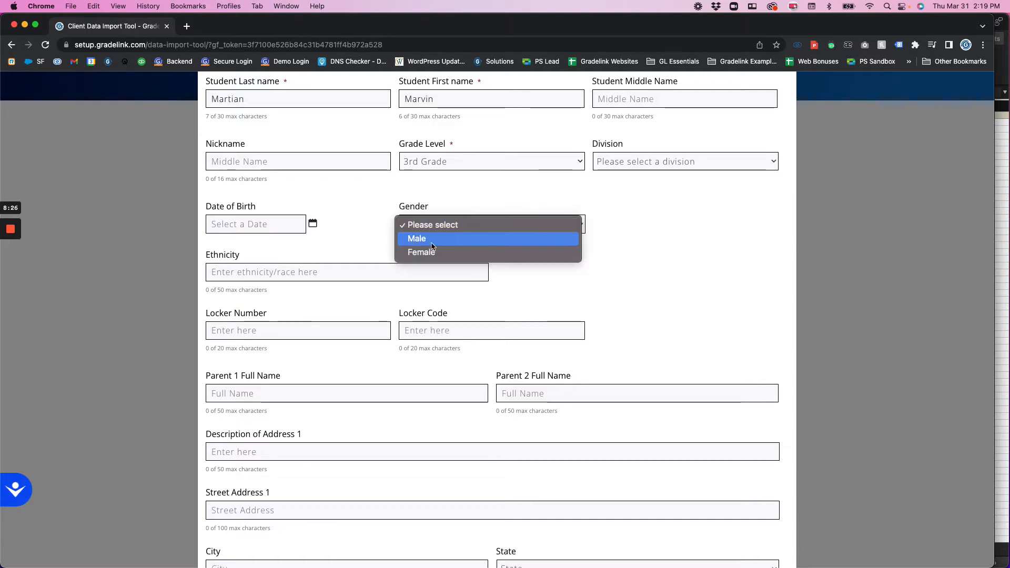
left_click(362, 235)
scroll(310, 242, "down", 2)
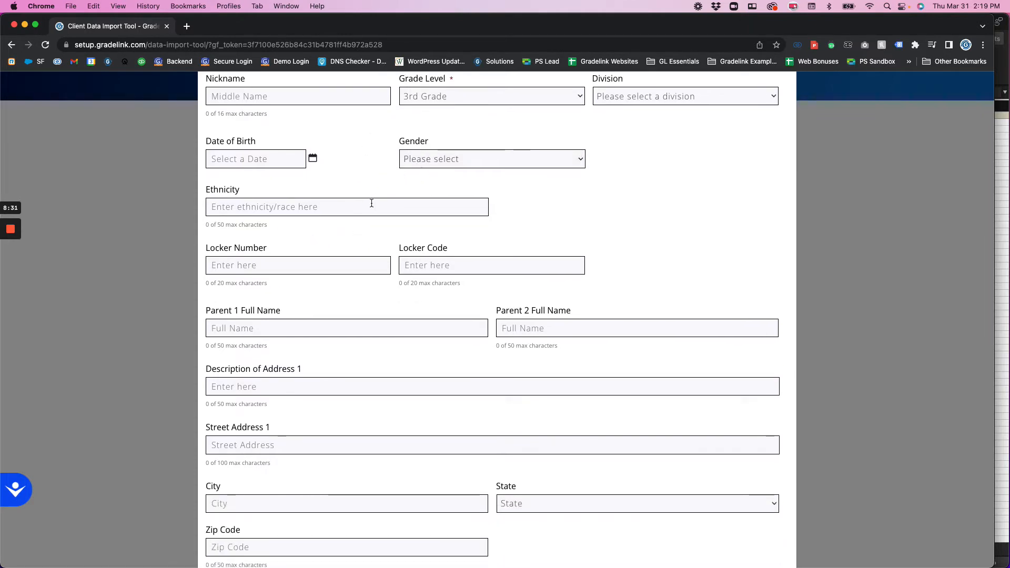
left_click(243, 212)
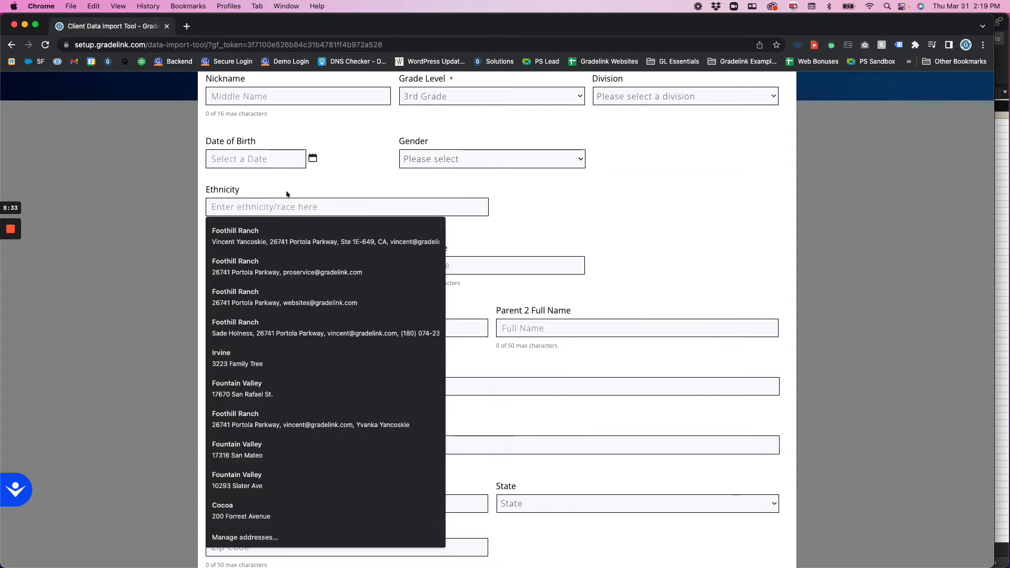
left_click(287, 193)
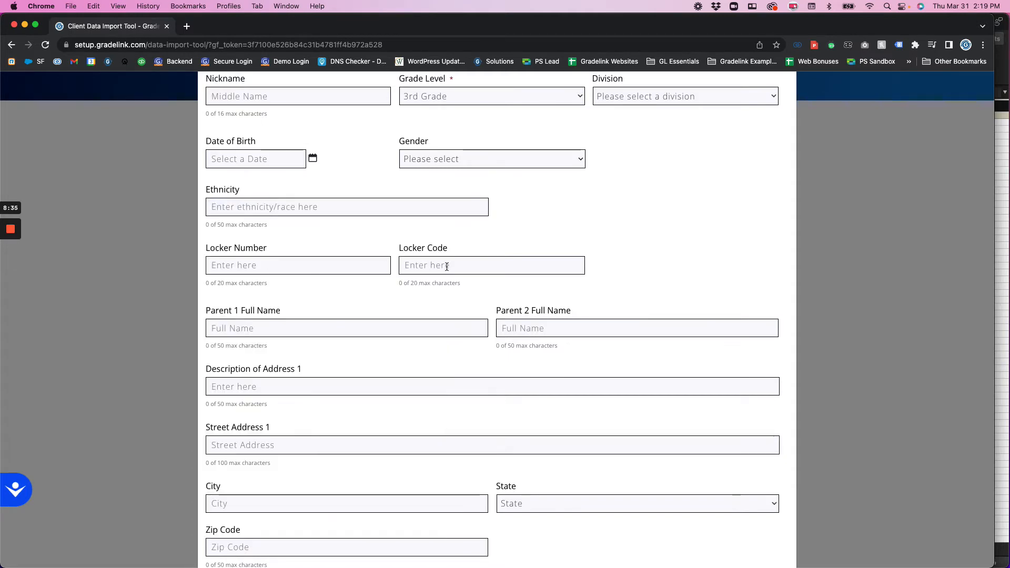
Examine the optional parent name, address, phone and email fields in the rest of the new student form
scroll(446, 266, "down", 5)
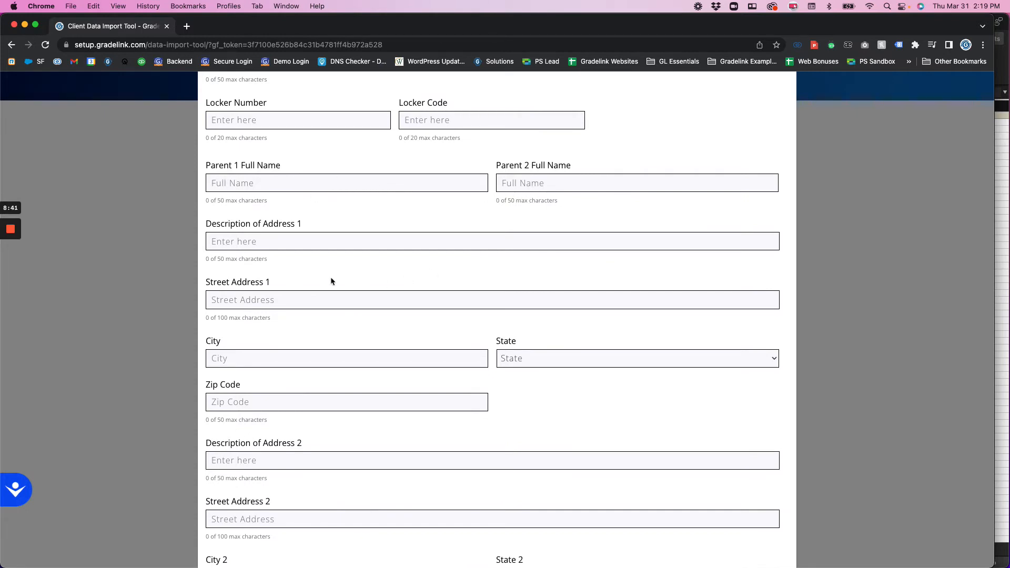
scroll(332, 278, "down", 5)
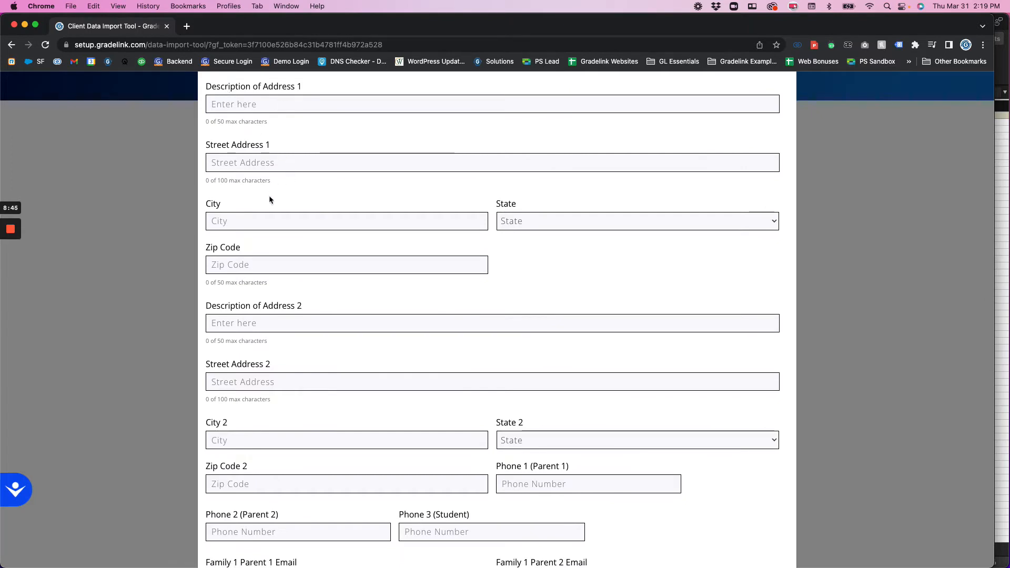
scroll(323, 342, "down", 1)
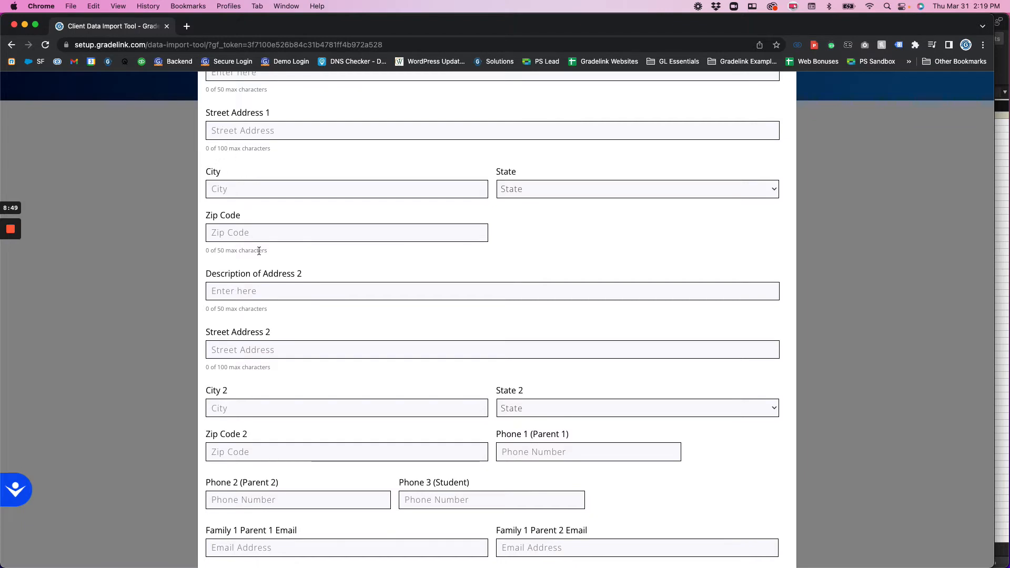
scroll(259, 250, "down", 7)
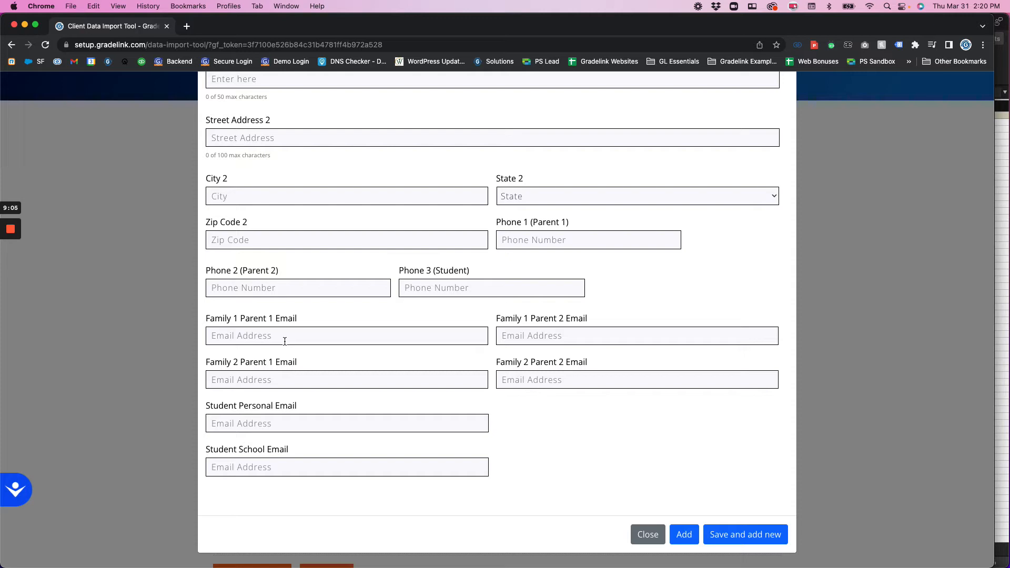
scroll(282, 350, "up", 1)
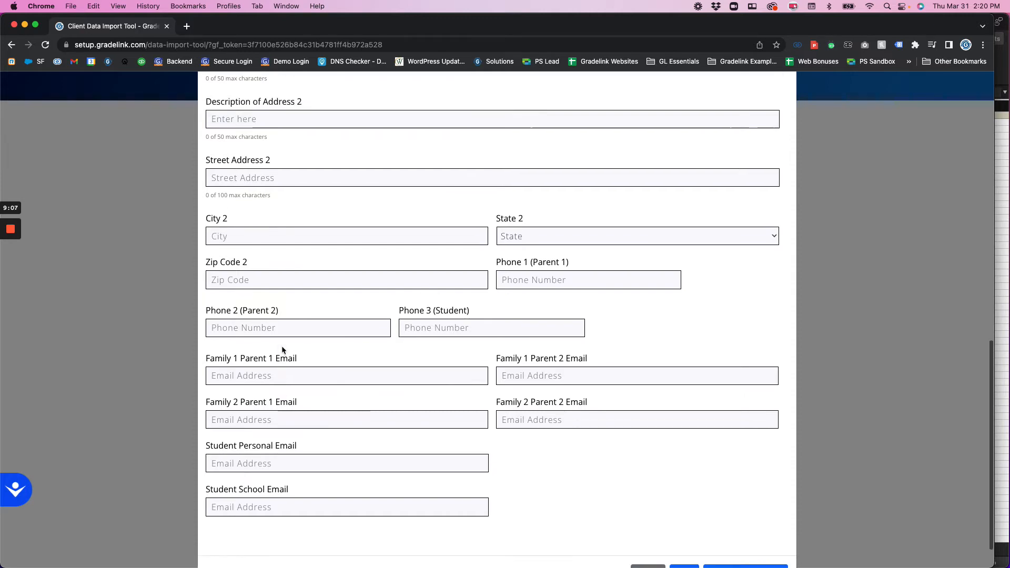
scroll(281, 350, "up", 1)
scroll(719, 493, "down", 3)
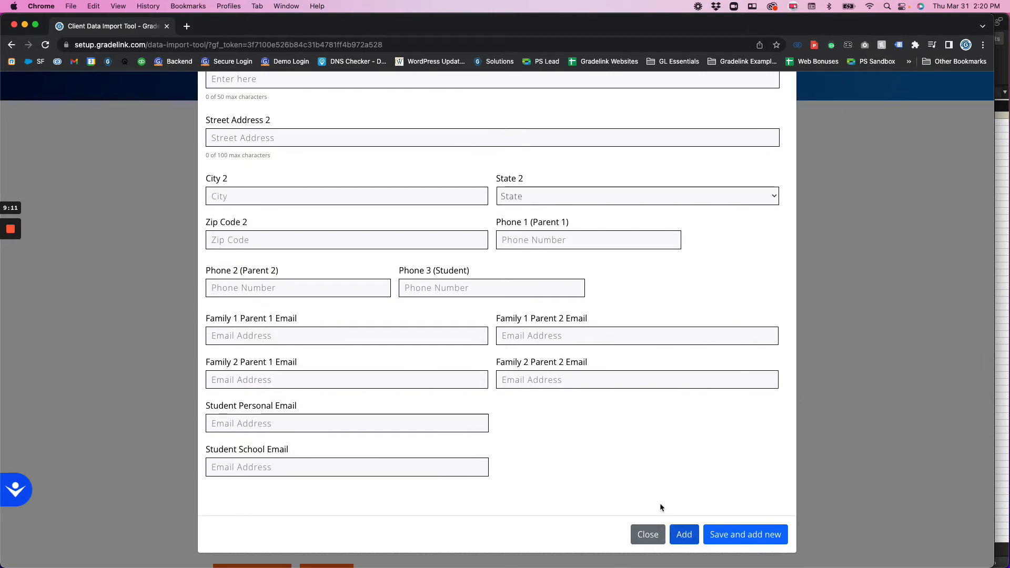
Recheck the new student's required fields and add the 3rd Grade student to the student list
scroll(634, 458, "up", 15)
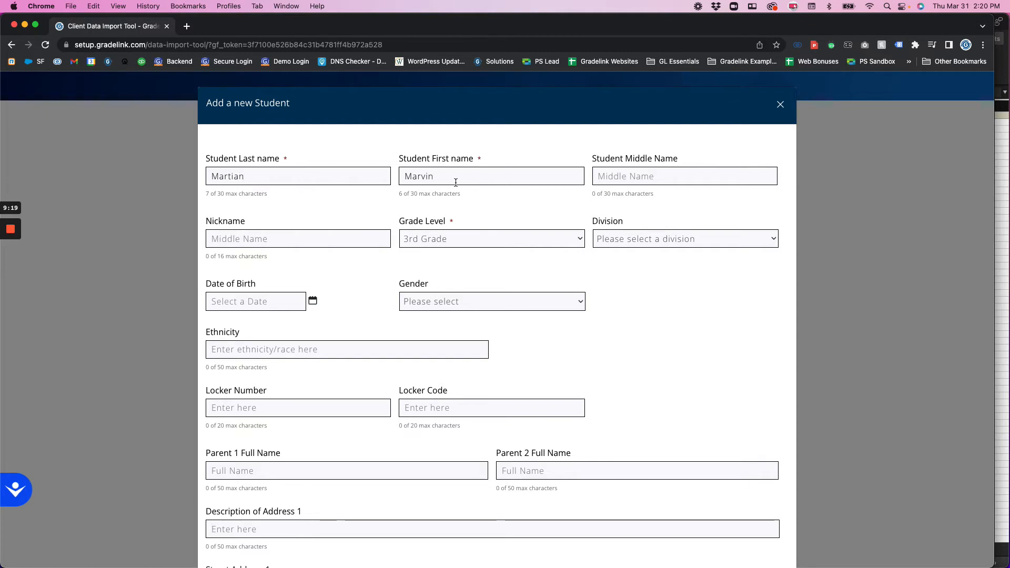
scroll(604, 315, "down", 13)
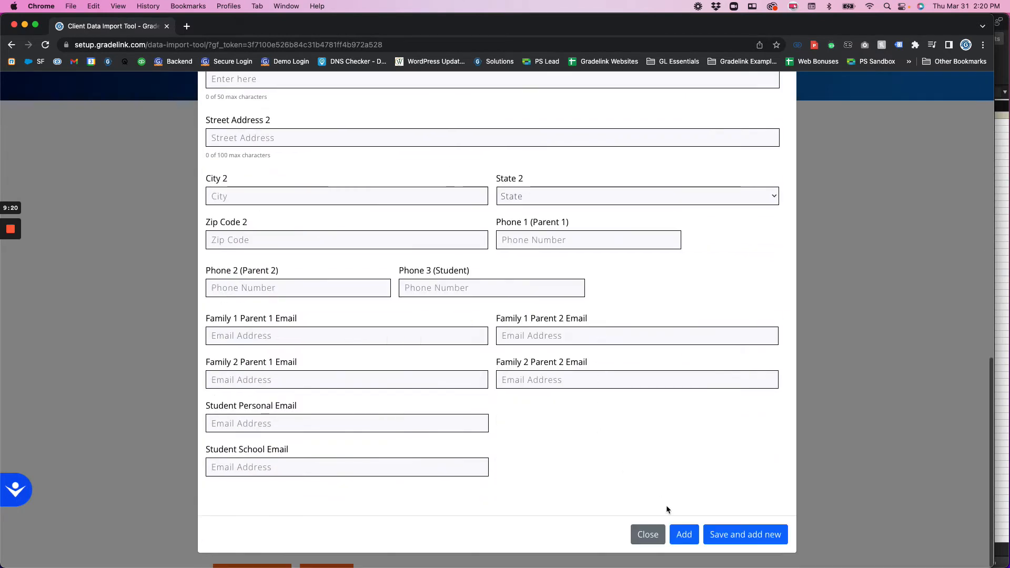
left_click(678, 534)
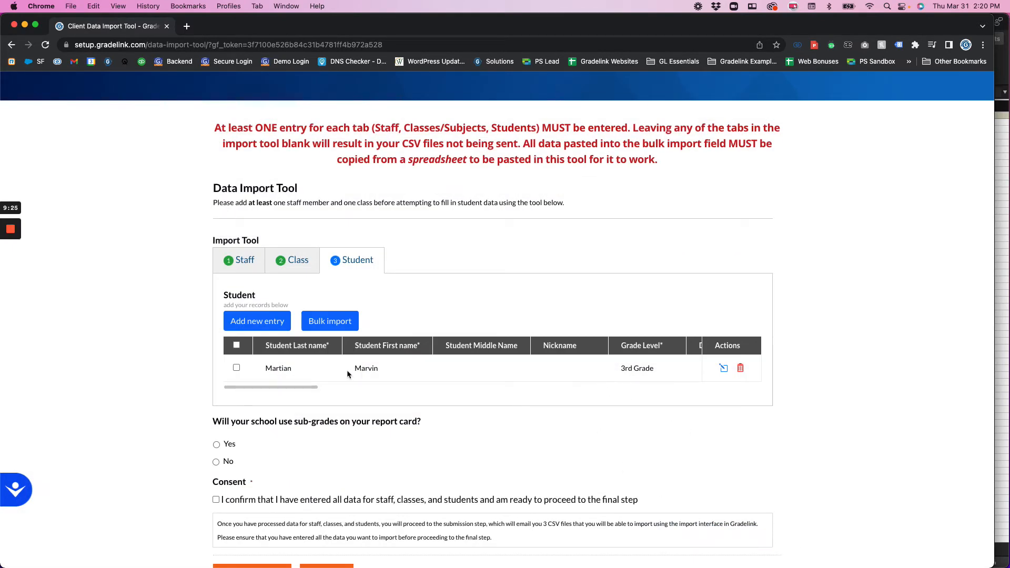
Return to the Staff section of the import tool and switch to the Import Tool Master Sheet workbook in Excel
left_click(251, 262)
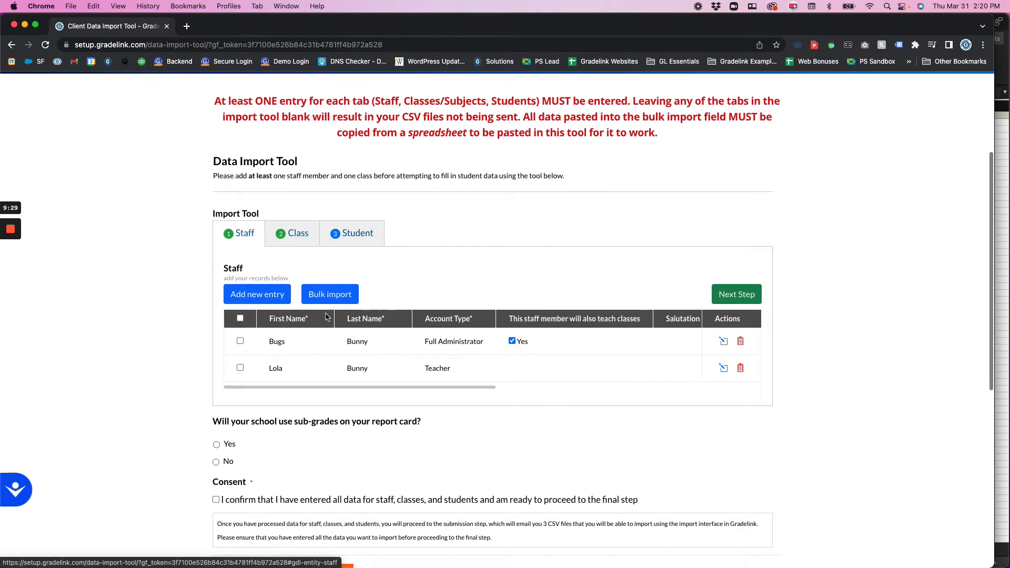
scroll(349, 332, "up", 3)
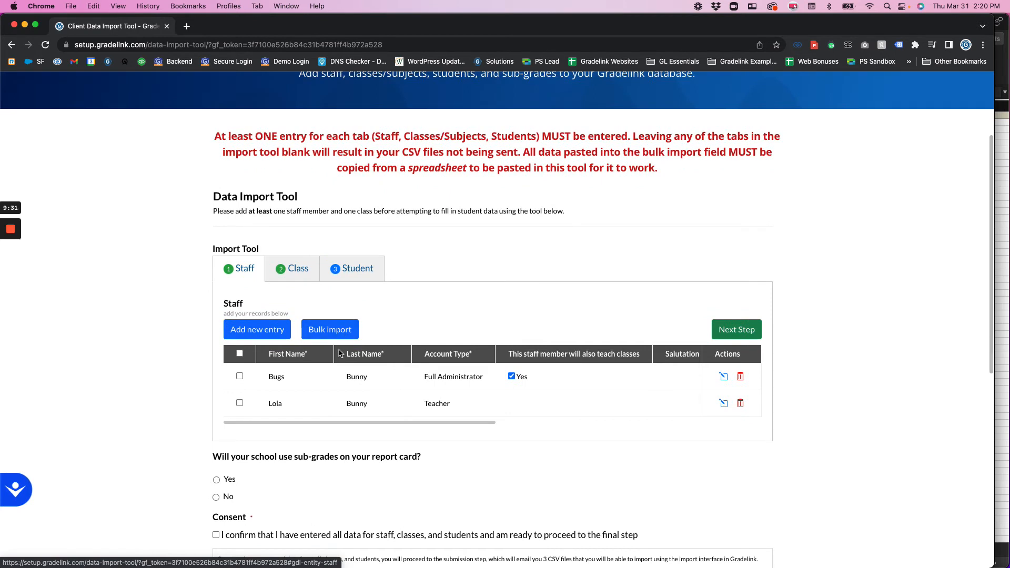
left_click(1004, 205)
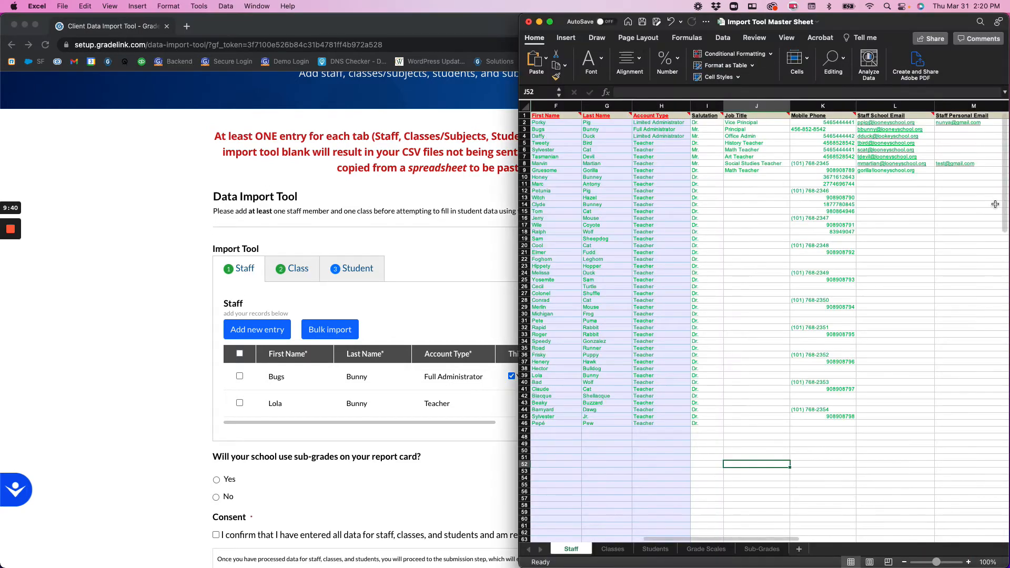
Examine the rows and columns of the Staff sheet, from First Name to Staff Personal Email, that hold the import data
scroll(549, 128, "right", 1)
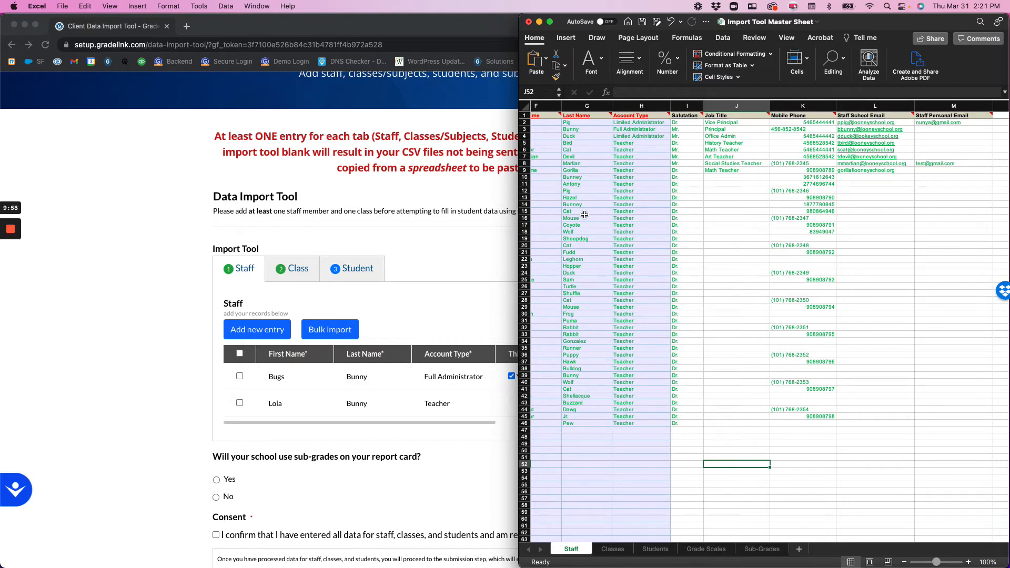
scroll(599, 196, "left", 1)
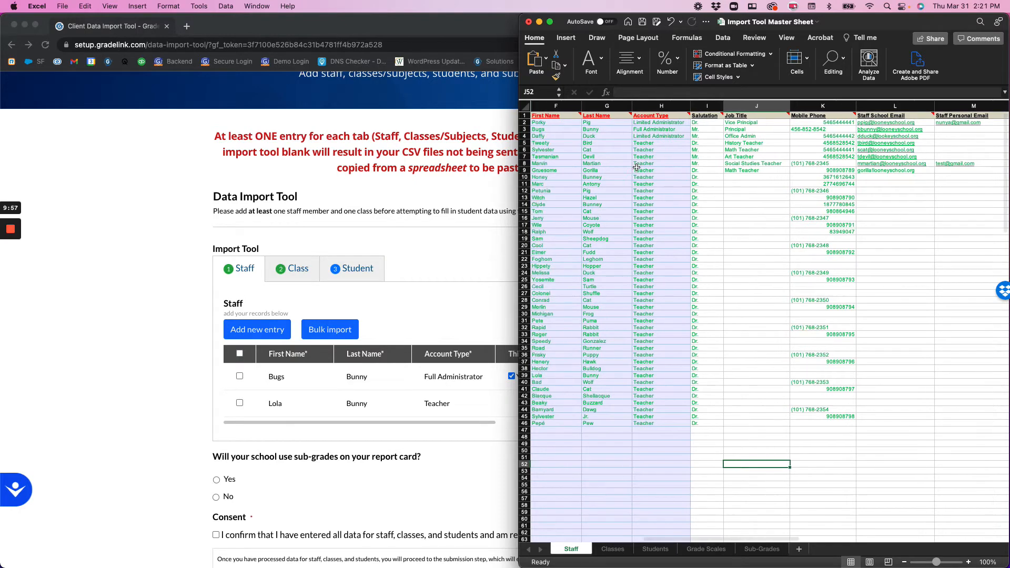
left_click(584, 149)
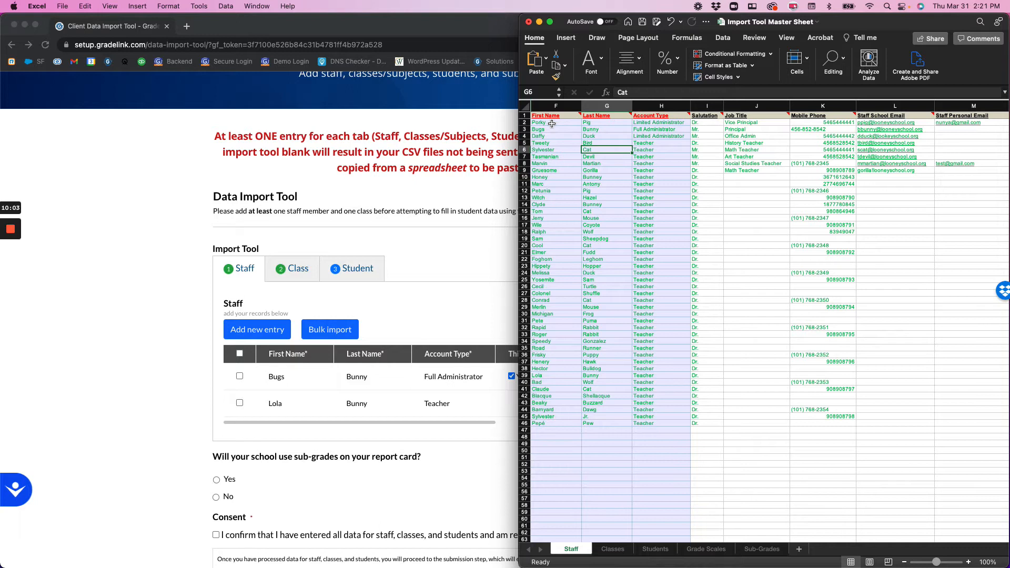
left_click_drag(551, 124, 827, 416)
left_click(749, 443)
left_click(761, 452)
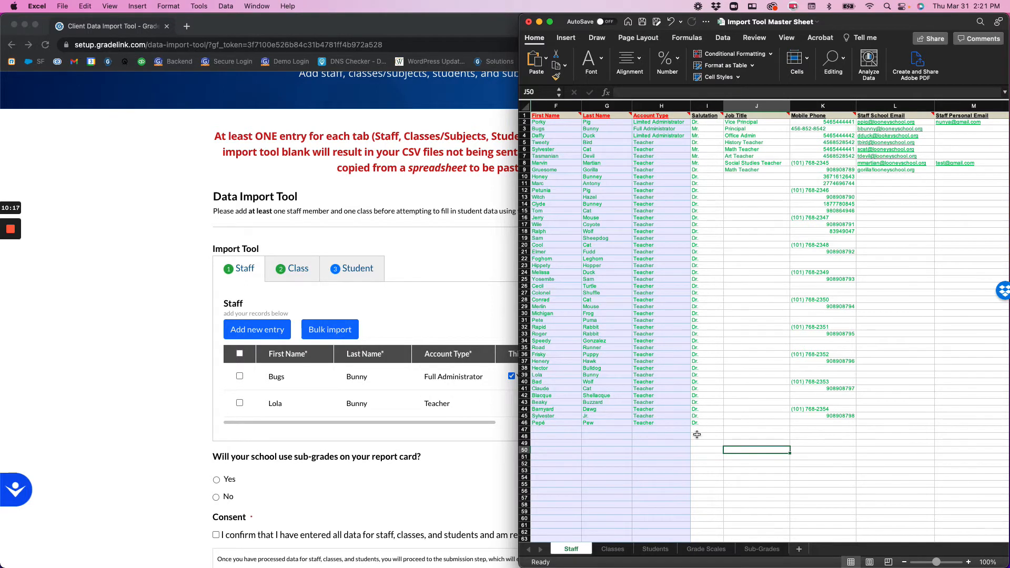
scroll(697, 435, "up", 1)
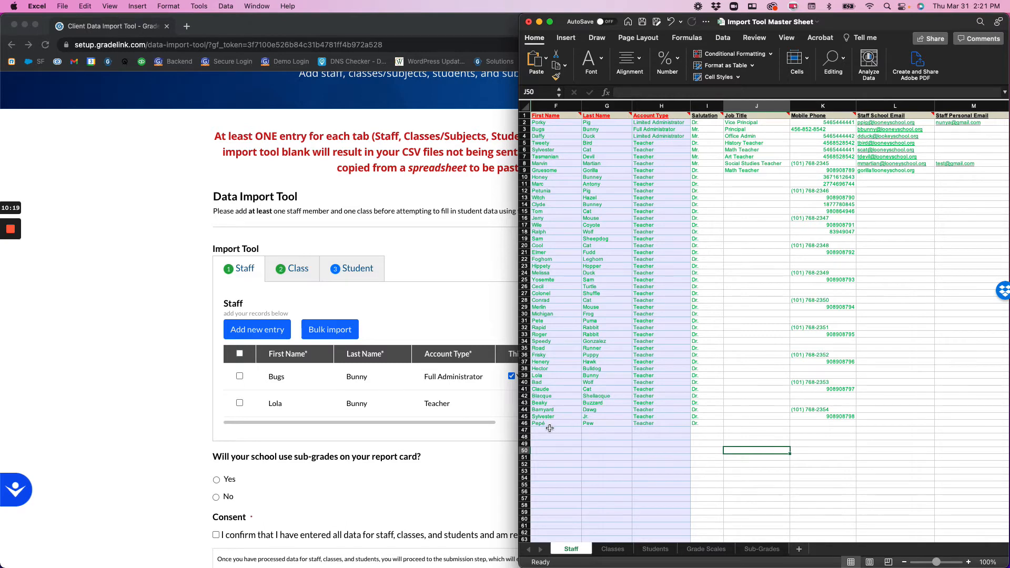
scroll(550, 428, "right", 1)
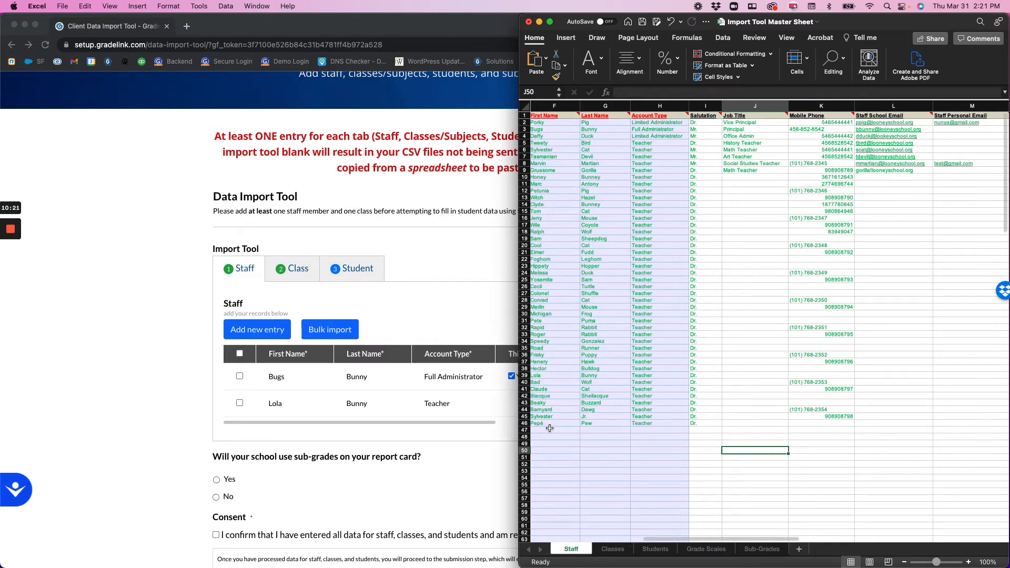
scroll(550, 429, "left", 1)
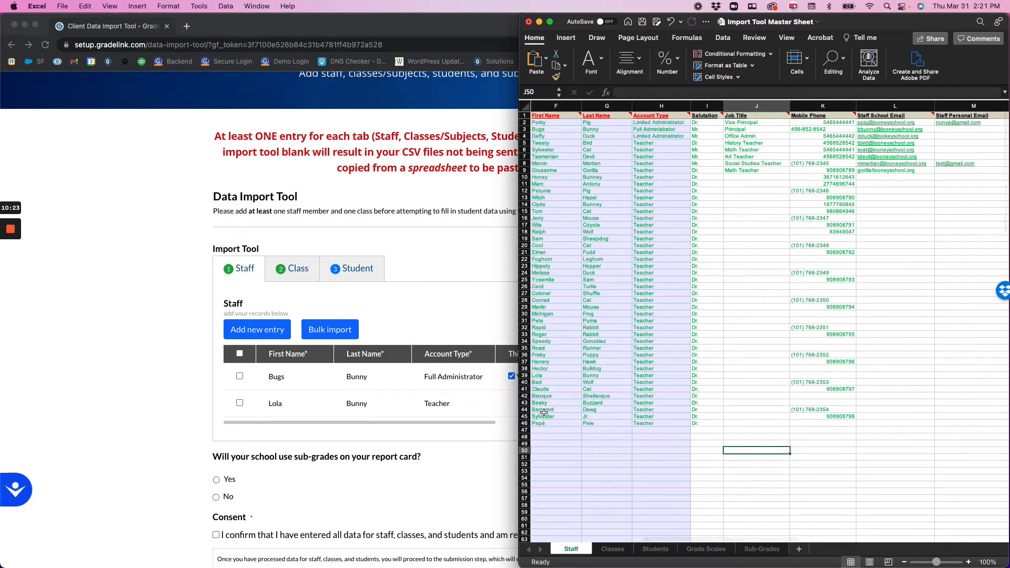
Open the bulk import for Staff entries in Chrome and copy the staff rows 2 to 46 from the Excel Staff sheet, without the headings
left_click(391, 315)
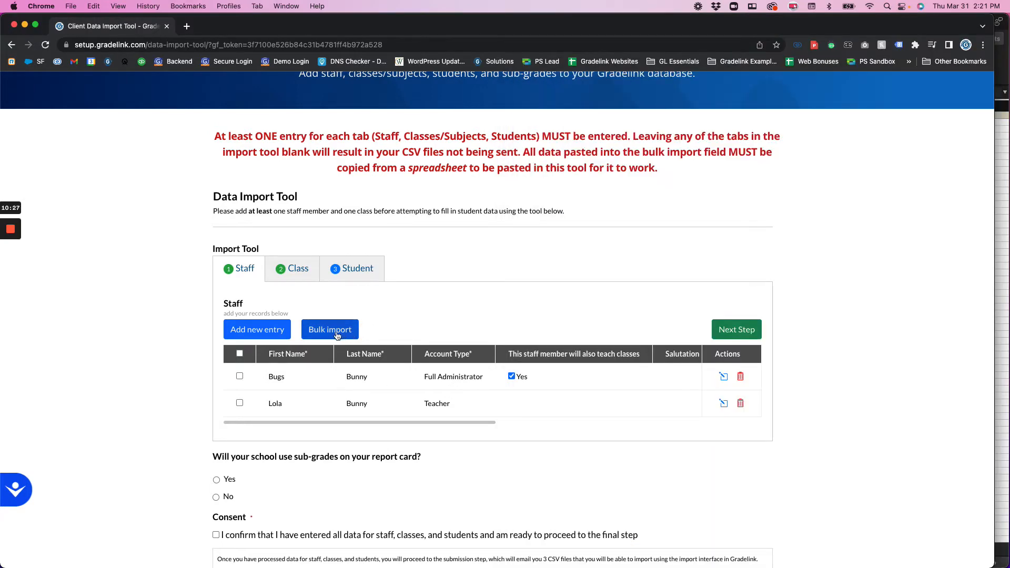
left_click(344, 323)
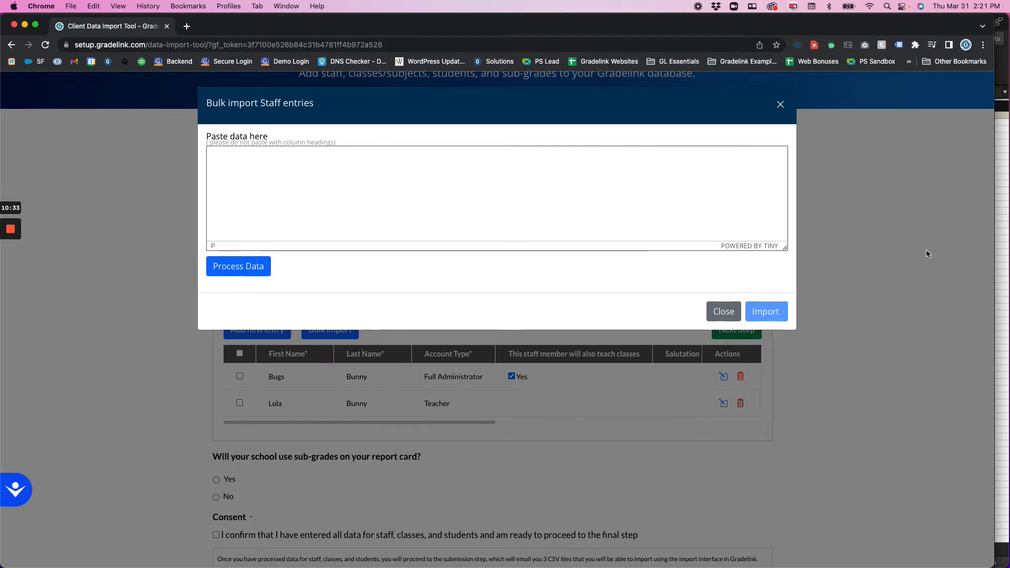
left_click(1005, 242)
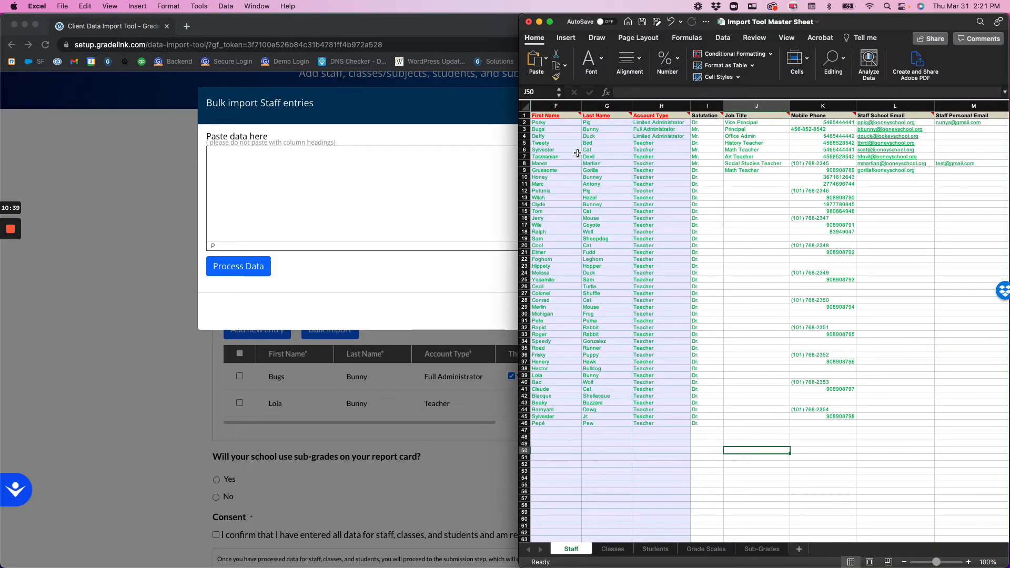
left_click_drag(542, 122, 943, 423)
key("super+c")
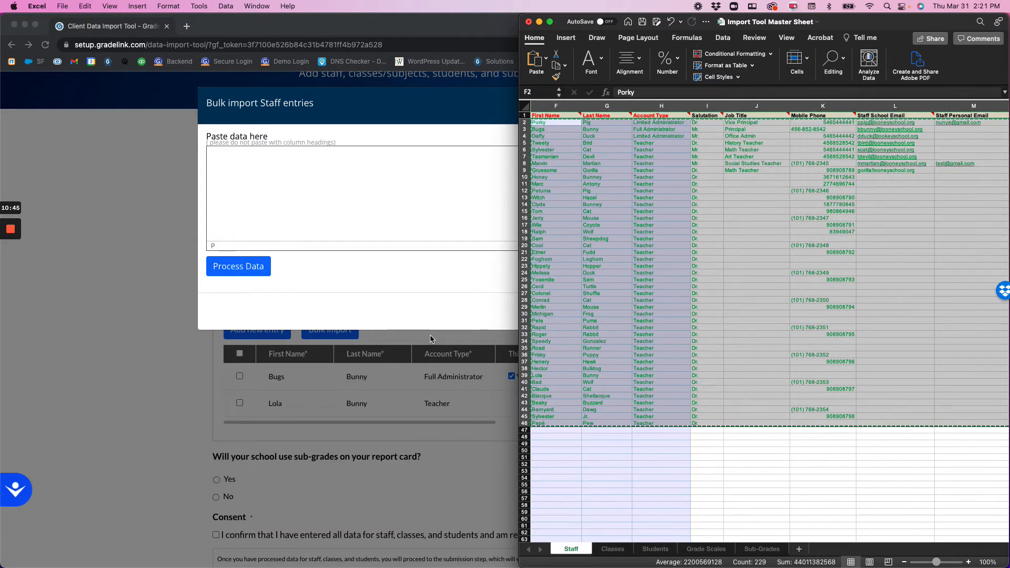
Switch back to Chrome and paste the copied staff rows into the data box for bulk importing Staff entries
left_click(258, 165)
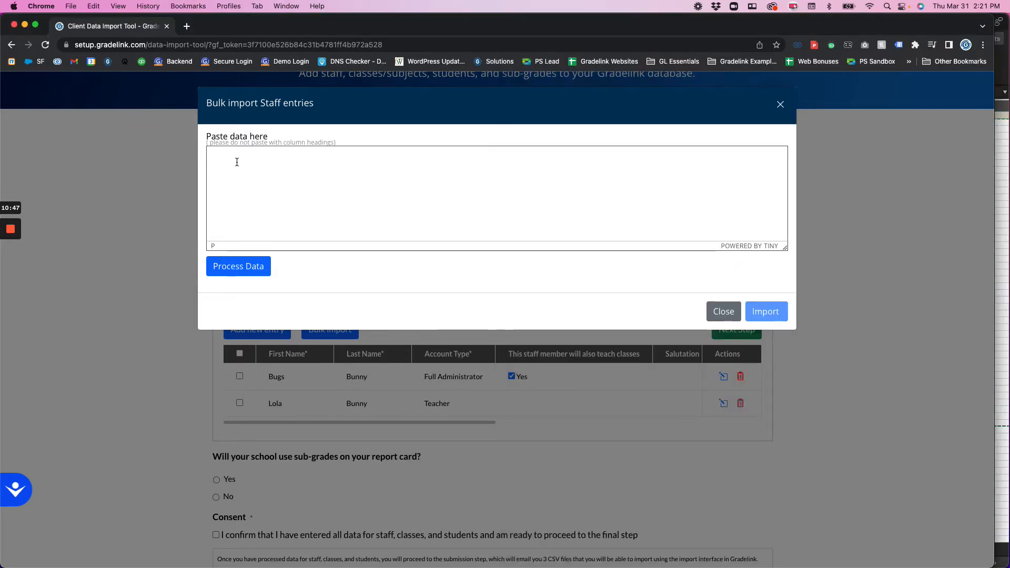
right_click(232, 160)
left_click(247, 171)
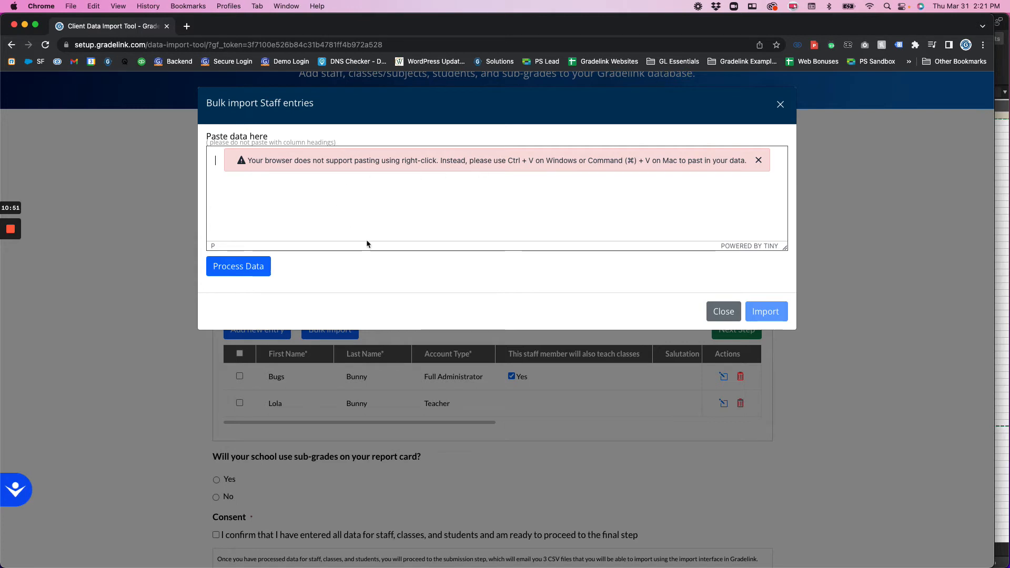
left_click(757, 161)
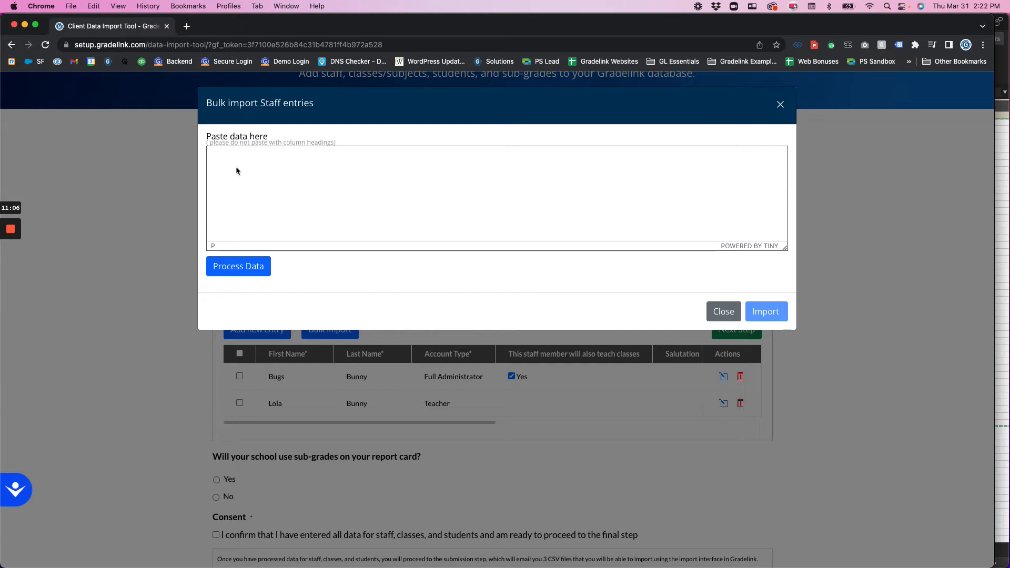
key("super+v")
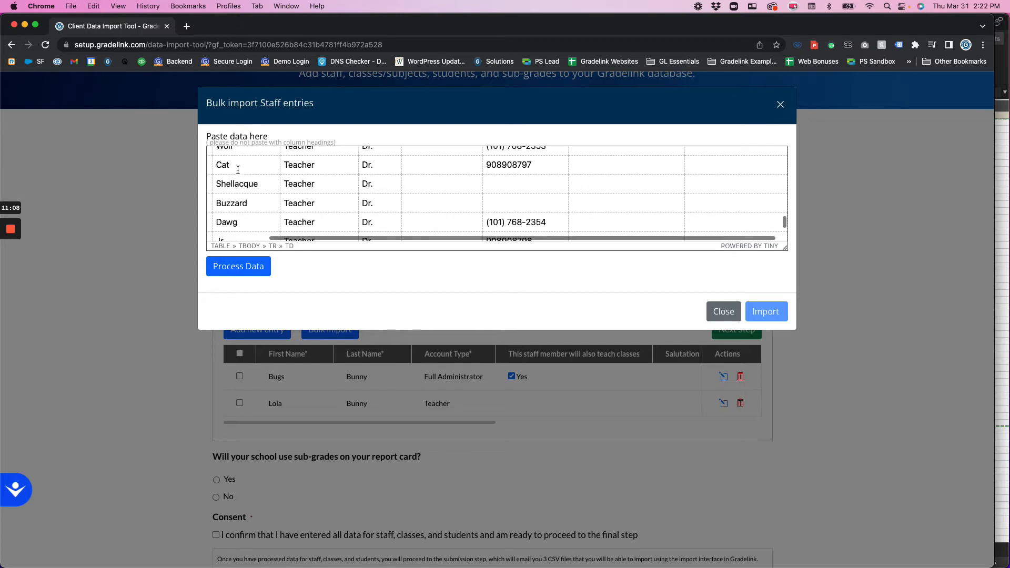
Check the pasted staff rows from the first entry and process the data for the Staff bulk import
scroll(284, 187, "up", 20)
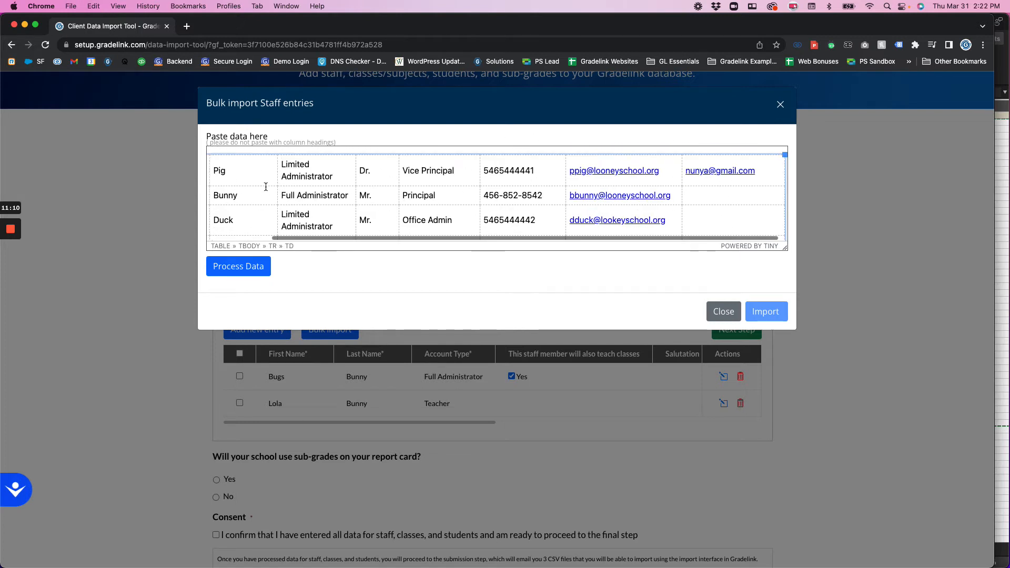
scroll(267, 186, "left", 1)
scroll(267, 185, "left", 2)
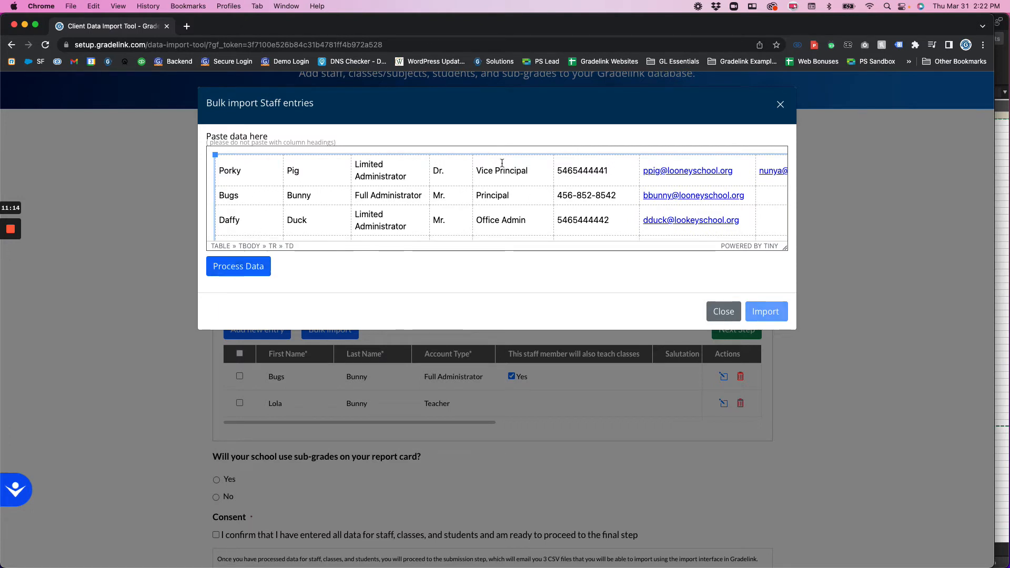
left_click(252, 271)
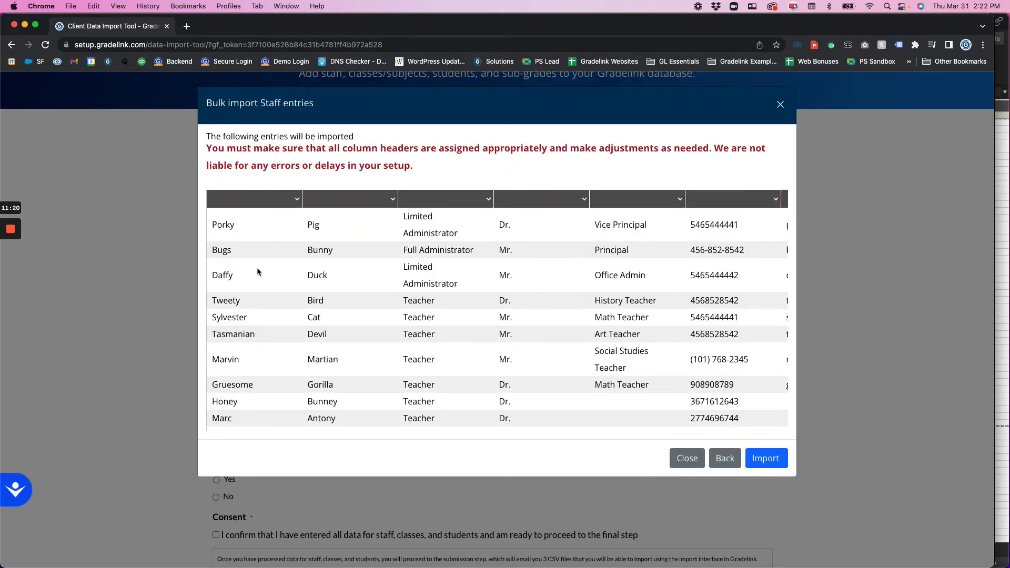
Assign the headers First Name, Last Name and Account Type to the first three columns of the staff import preview
left_click(243, 205)
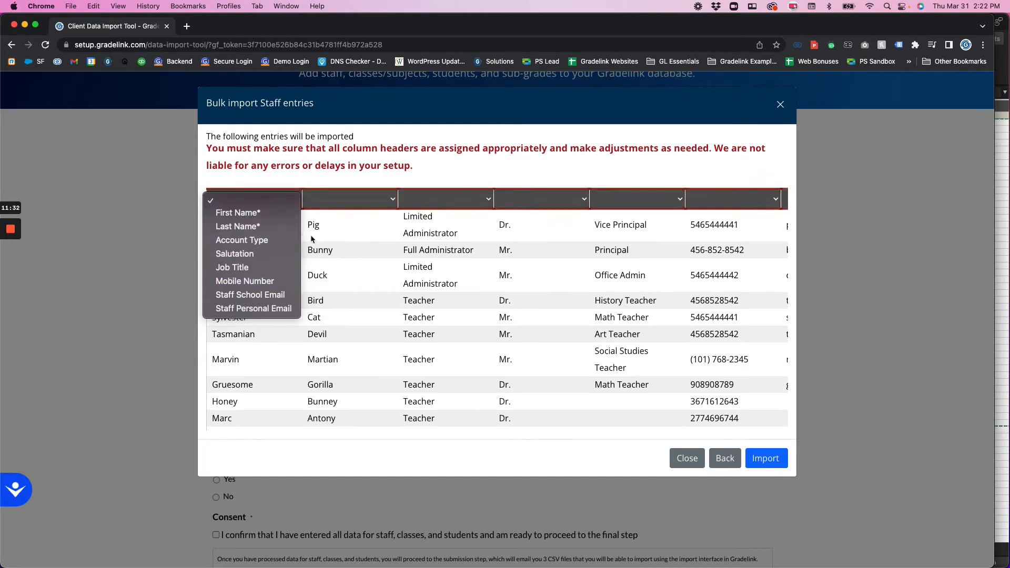
left_click(352, 156)
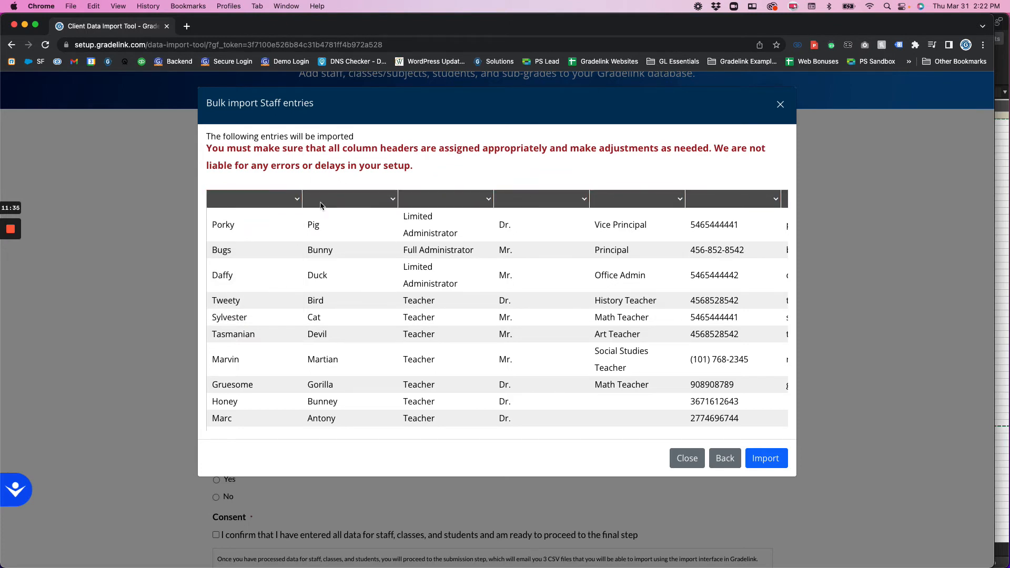
left_click(247, 198)
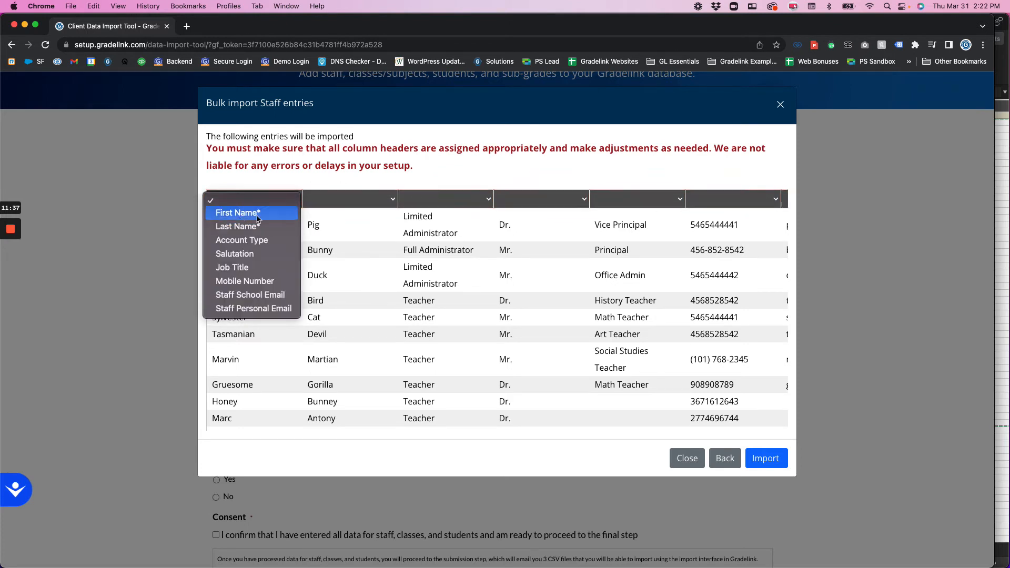
left_click(238, 213)
left_click(341, 199)
left_click(340, 226)
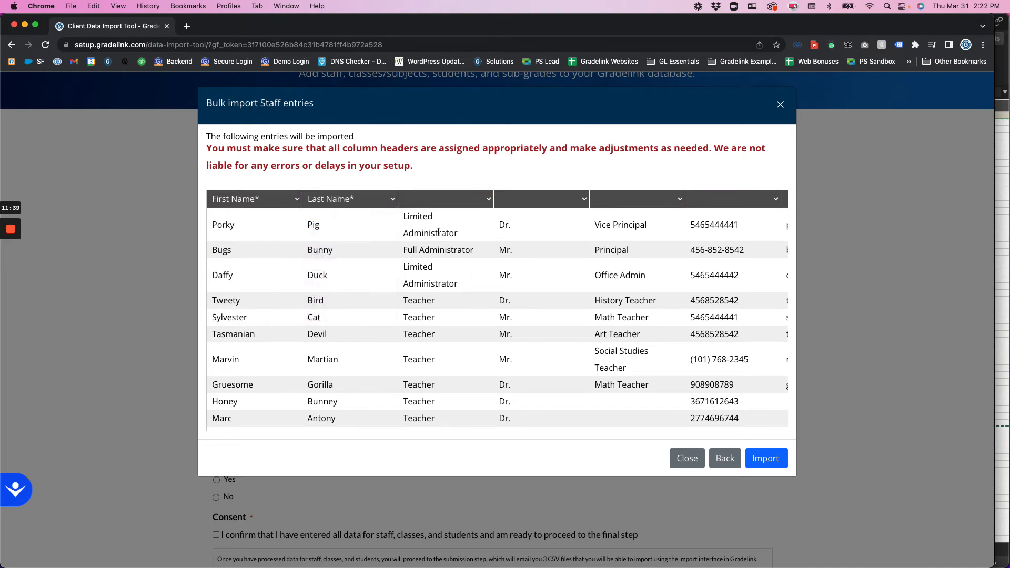
left_click(445, 199)
left_click(465, 237)
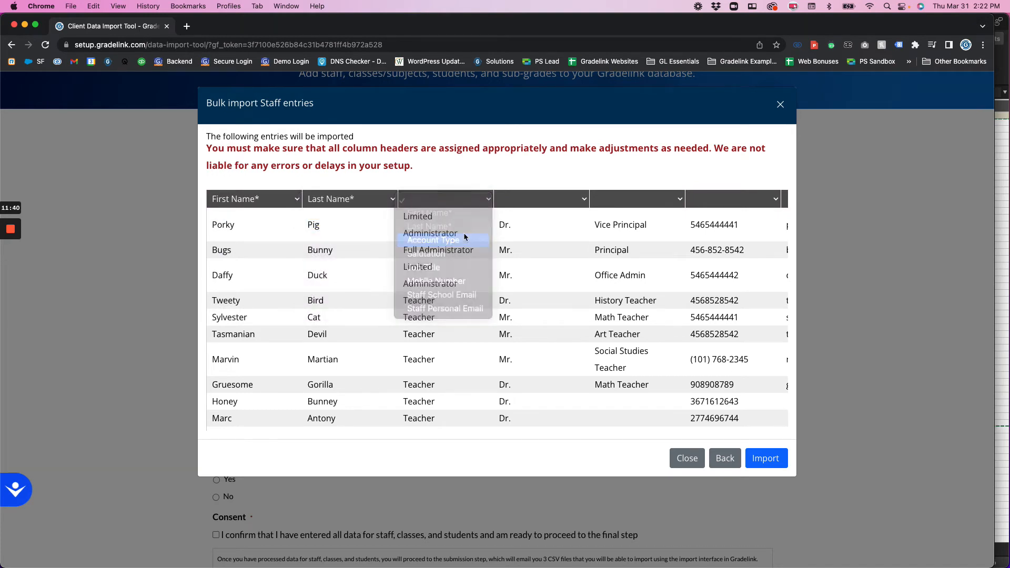
Assign the headers Salutation, Job Title and Mobile Number to the fourth, fifth and sixth columns of staff data
left_click(528, 199)
left_click(523, 254)
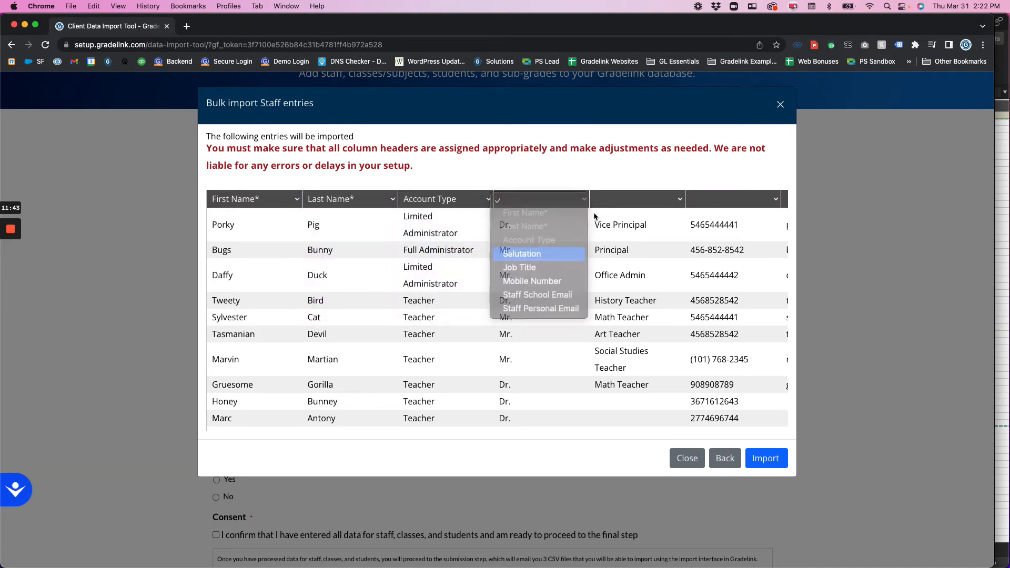
left_click(626, 201)
left_click(618, 268)
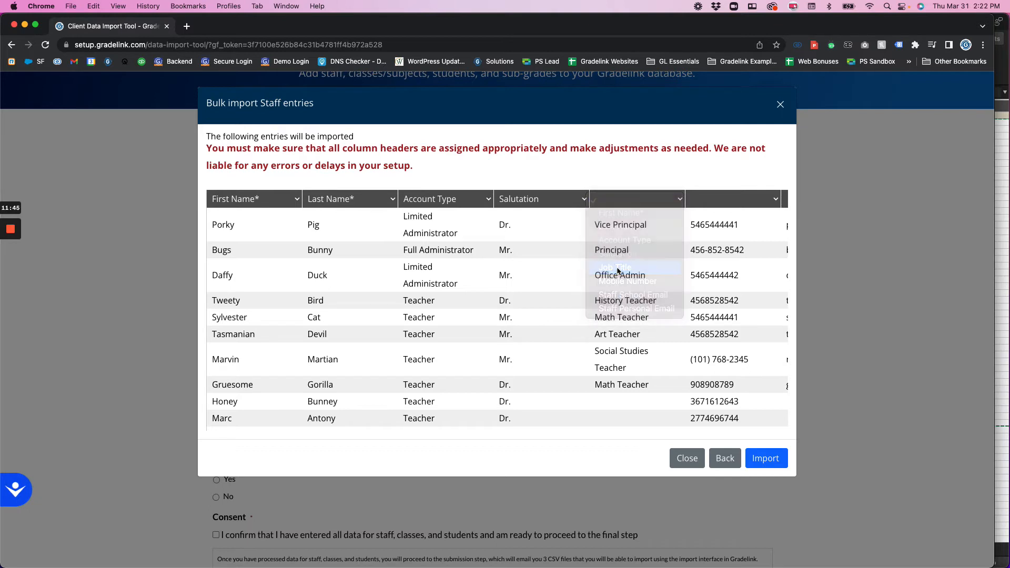
scroll(615, 273, "right", 3)
left_click(584, 199)
left_click(580, 281)
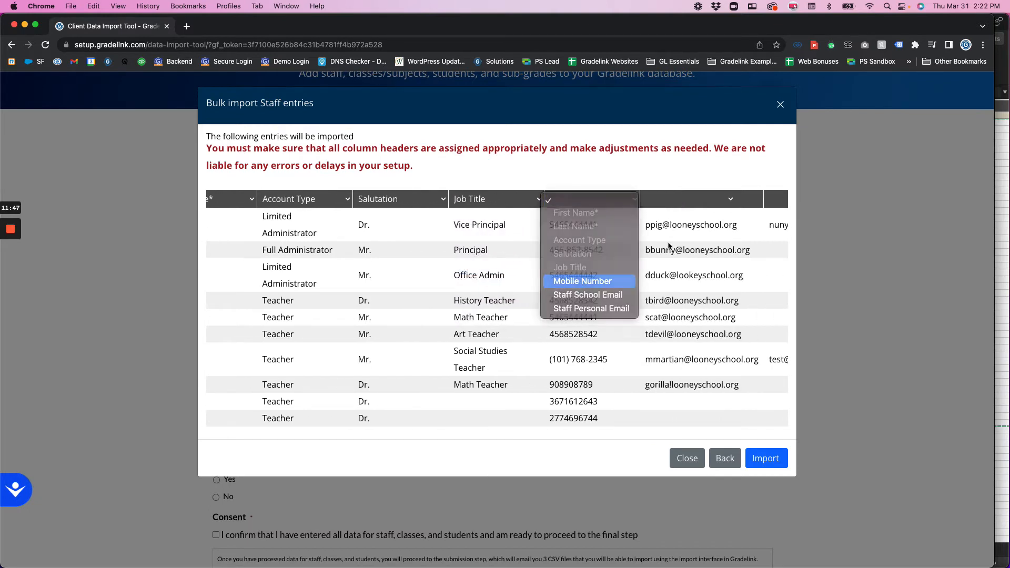
Assign the headers Staff School Email and Staff Personal Email to the last two columns of staff data
left_click(673, 199)
left_click(669, 294)
scroll(688, 225, "right", 2)
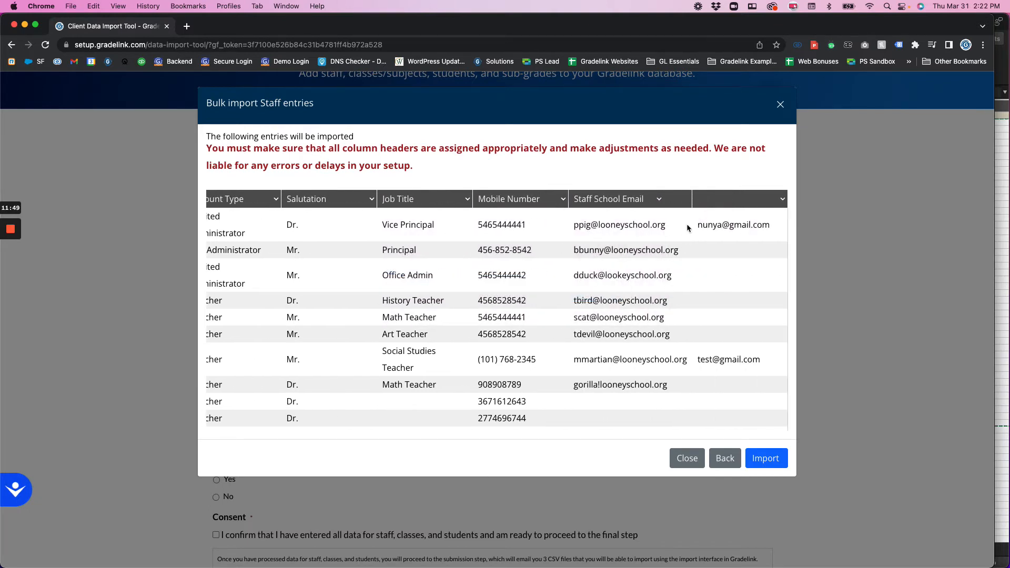
left_click(736, 199)
left_click(725, 314)
scroll(526, 318, "left", 5)
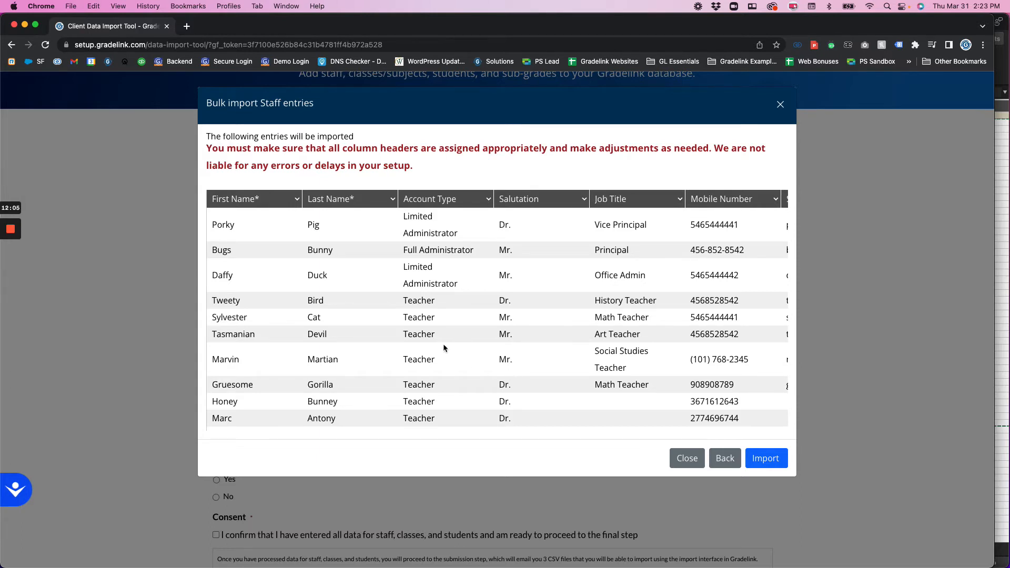
Review the assigned column headers, import the staff entries and continue past the header reminder
left_click(245, 198)
left_click(550, 200)
scroll(628, 205, "right", 5)
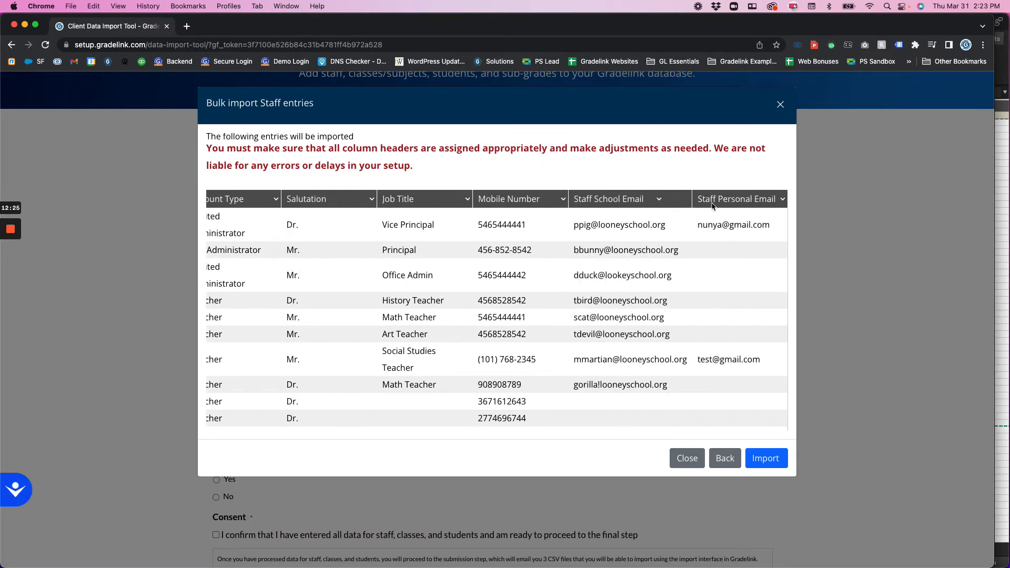
scroll(680, 420, "left", 5)
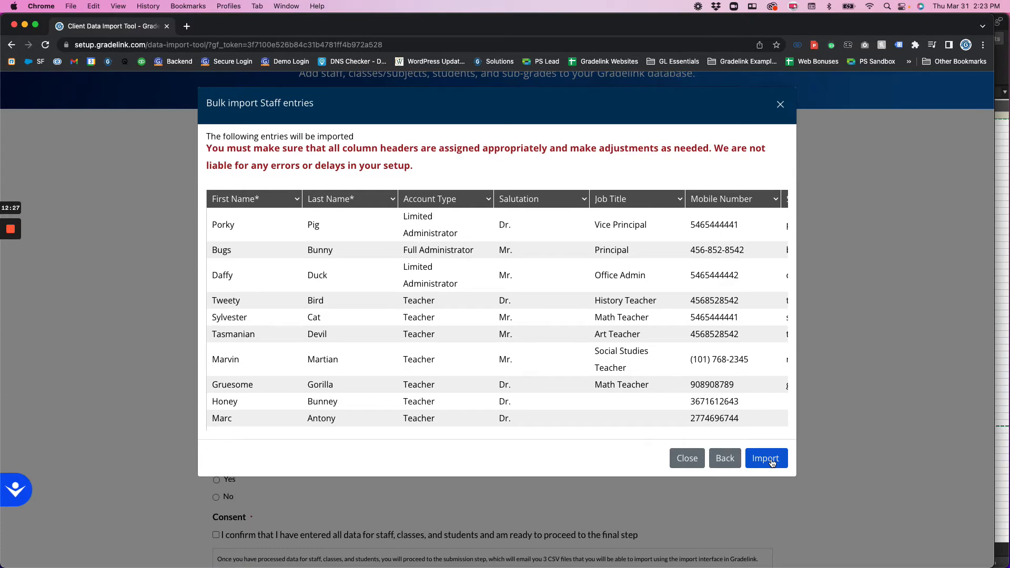
left_click(773, 462)
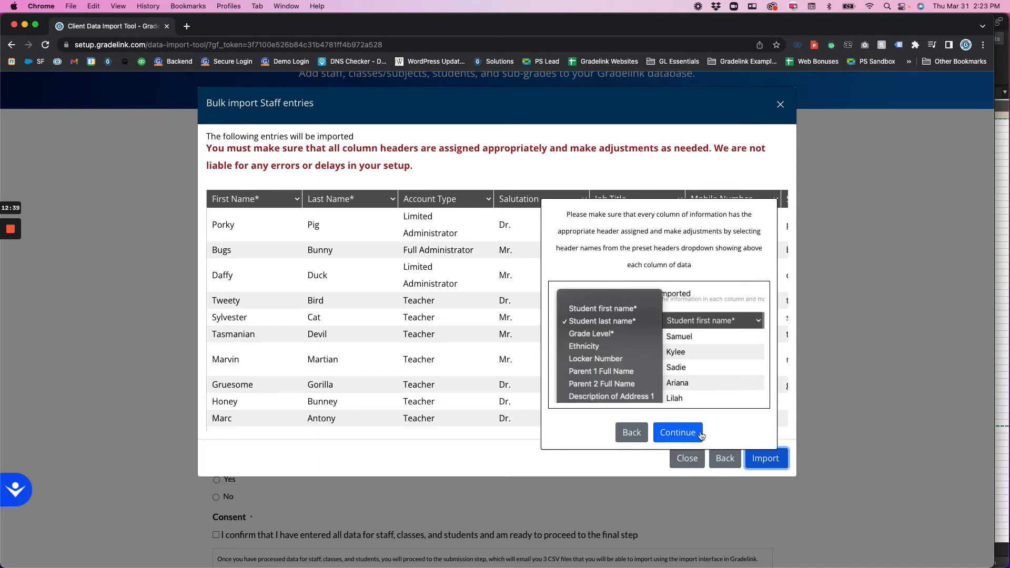
left_click(679, 432)
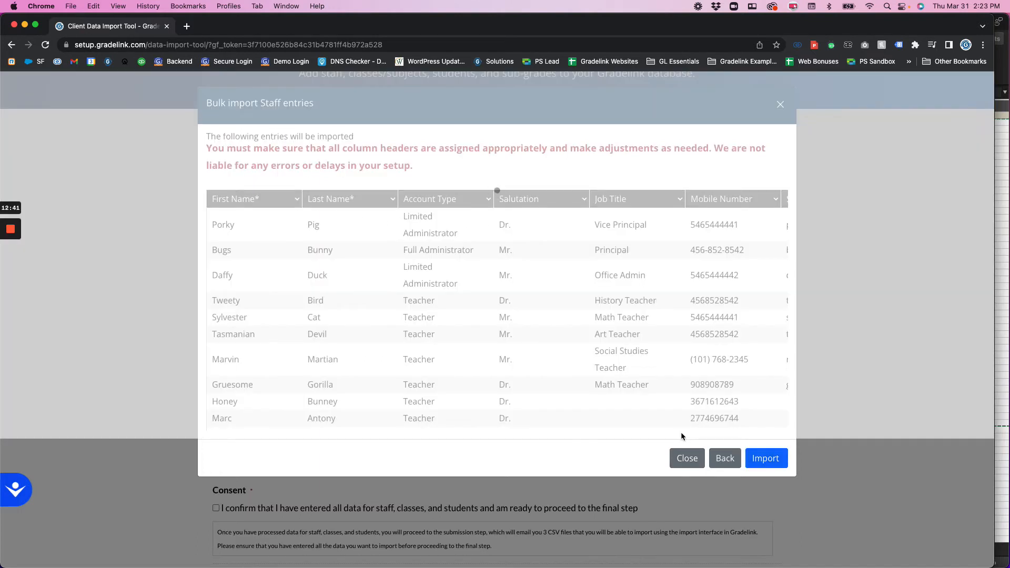
Examine the imported staff entries on the first page of the Staff list, down to the record count and page numbers
mouse_move(2, 237)
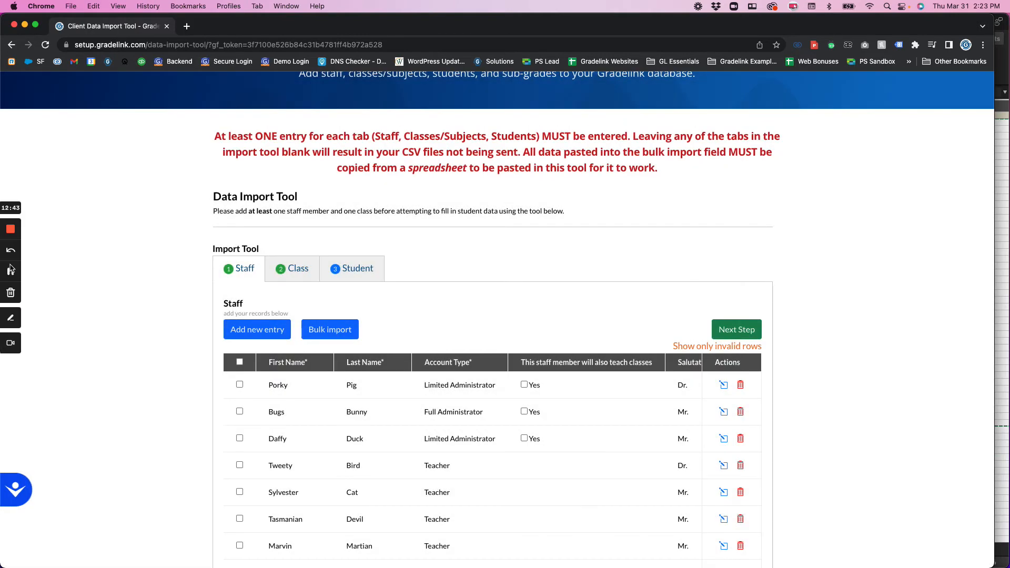
scroll(312, 276, "down", 5)
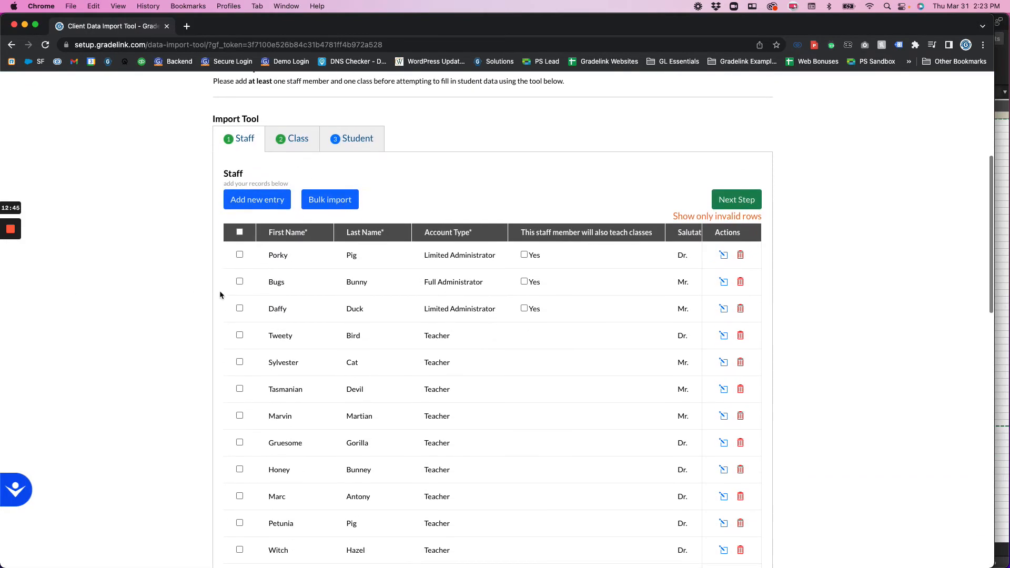
scroll(263, 273, "down", 4)
scroll(367, 191, "right", 3)
scroll(367, 191, "left", 3)
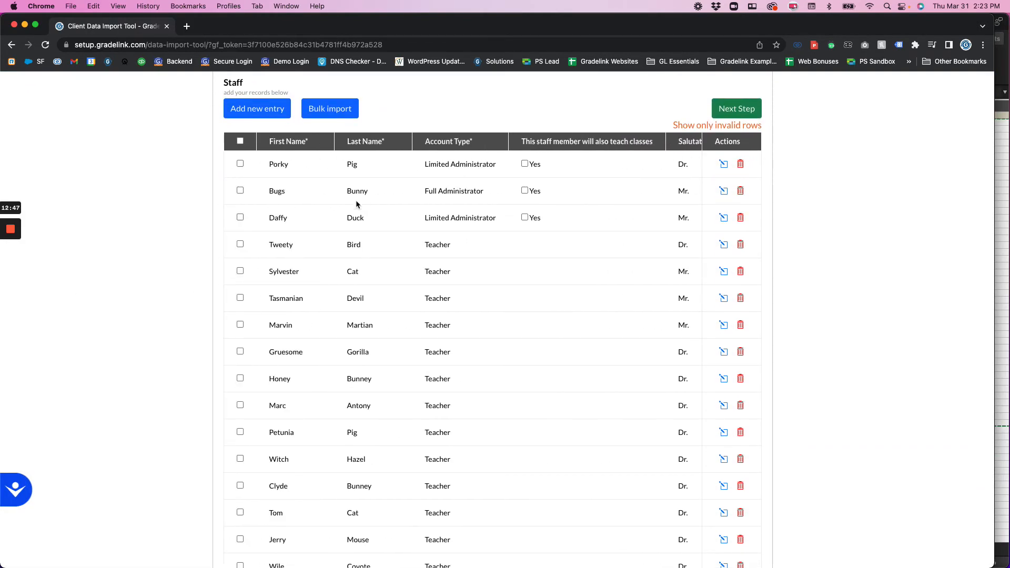
scroll(262, 208, "up", 2)
scroll(166, 216, "down", 5)
scroll(304, 406, "right", 3)
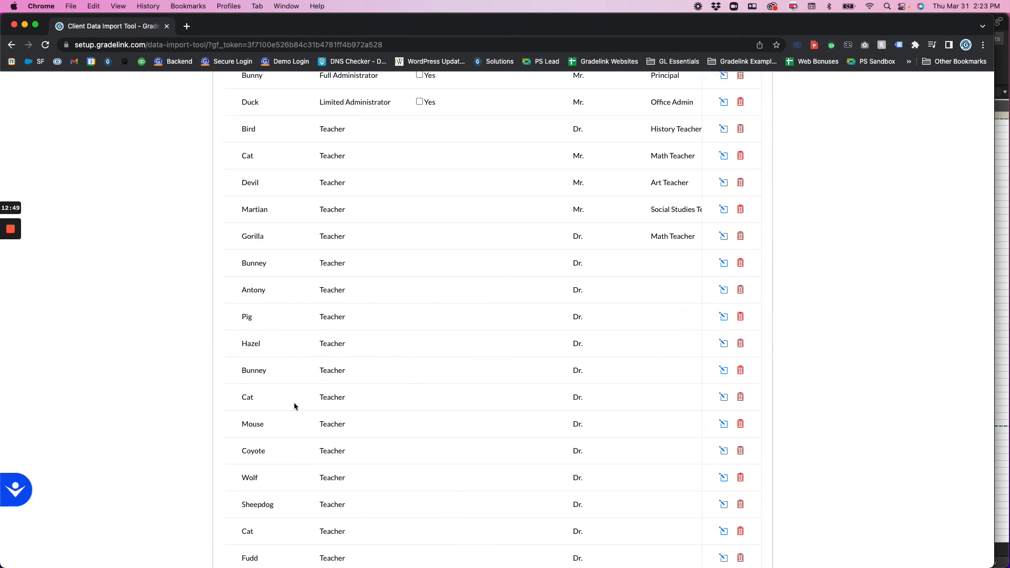
scroll(293, 406, "left", 3)
scroll(160, 343, "up", 2)
scroll(162, 343, "down", 4)
scroll(162, 343, "up", 1)
scroll(162, 342, "up", 5)
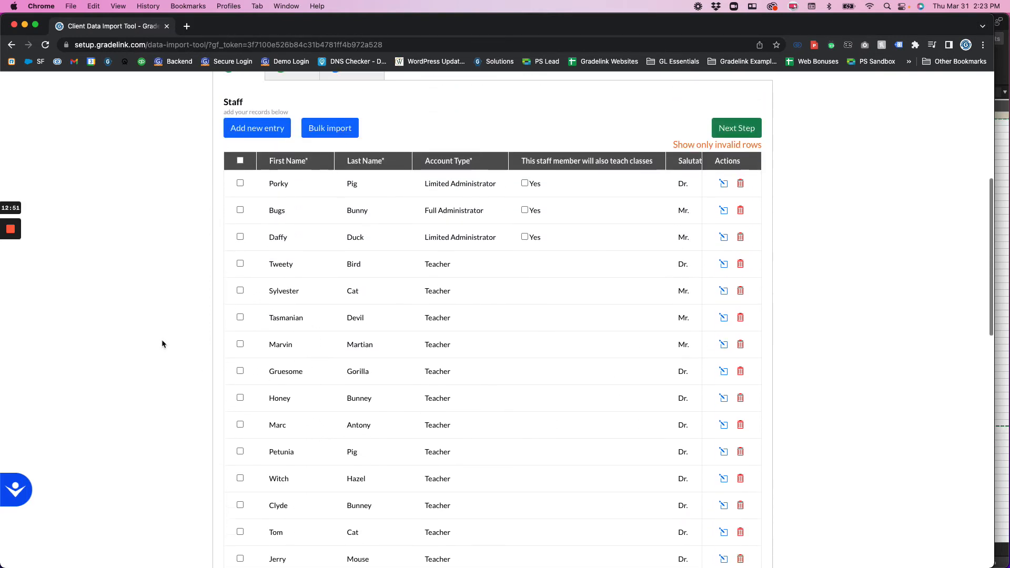
scroll(162, 342, "down", 5)
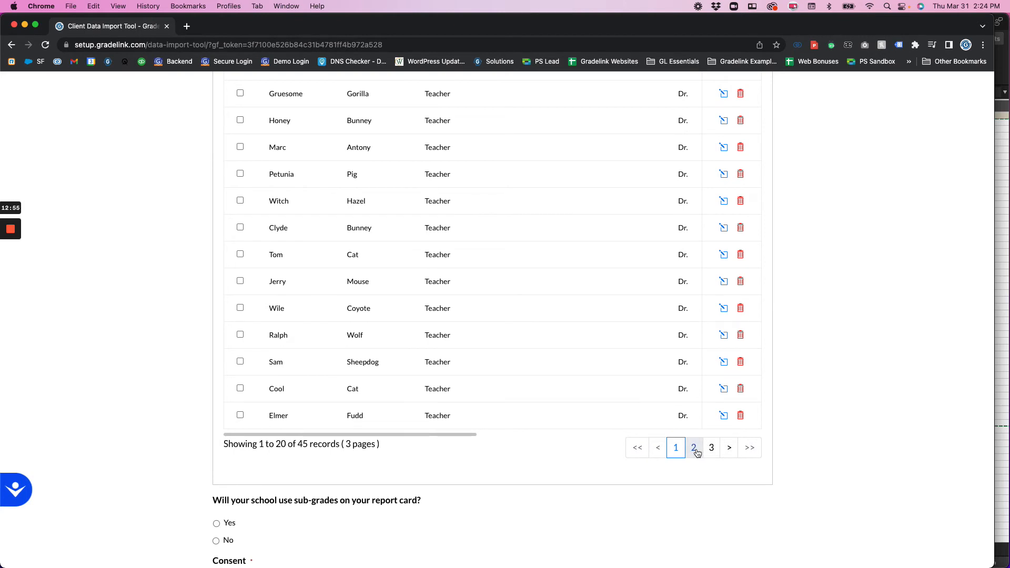
Look through pages 2 and 3 of the Staff list and return to page 1
double_click(302, 444)
left_click(395, 459)
left_click(694, 449)
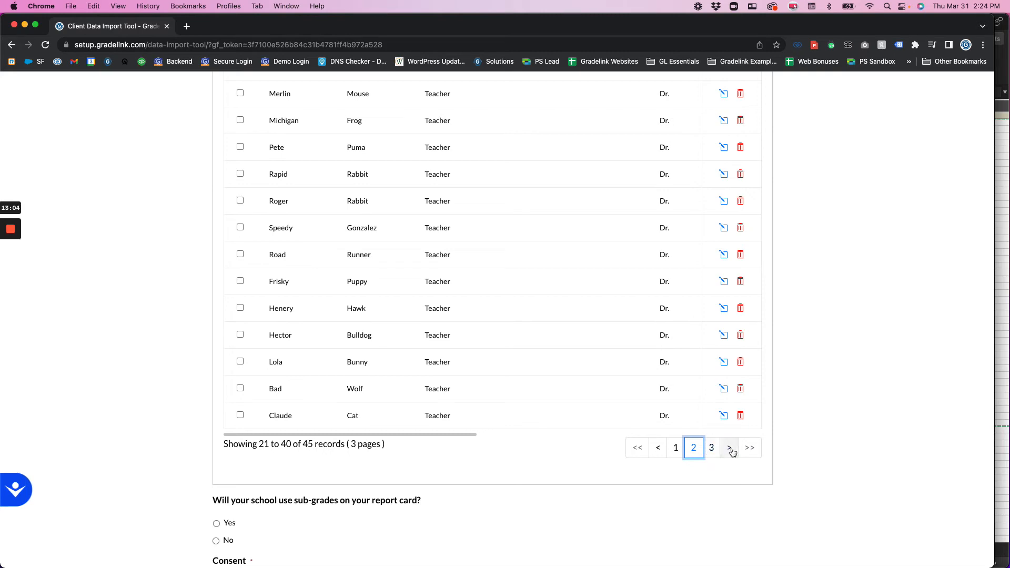
left_click(718, 450)
scroll(541, 305, "up", 7)
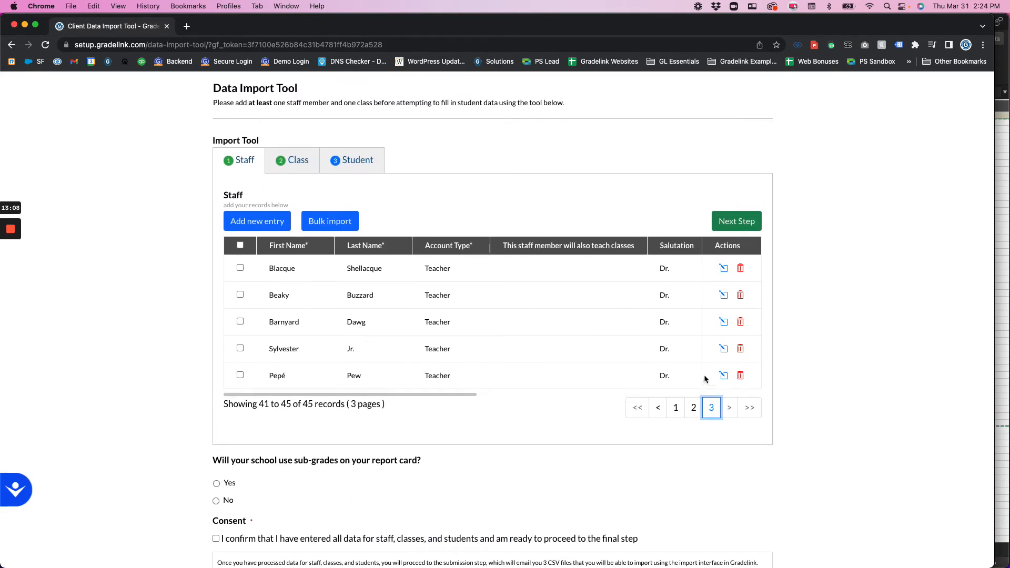
left_click(676, 407)
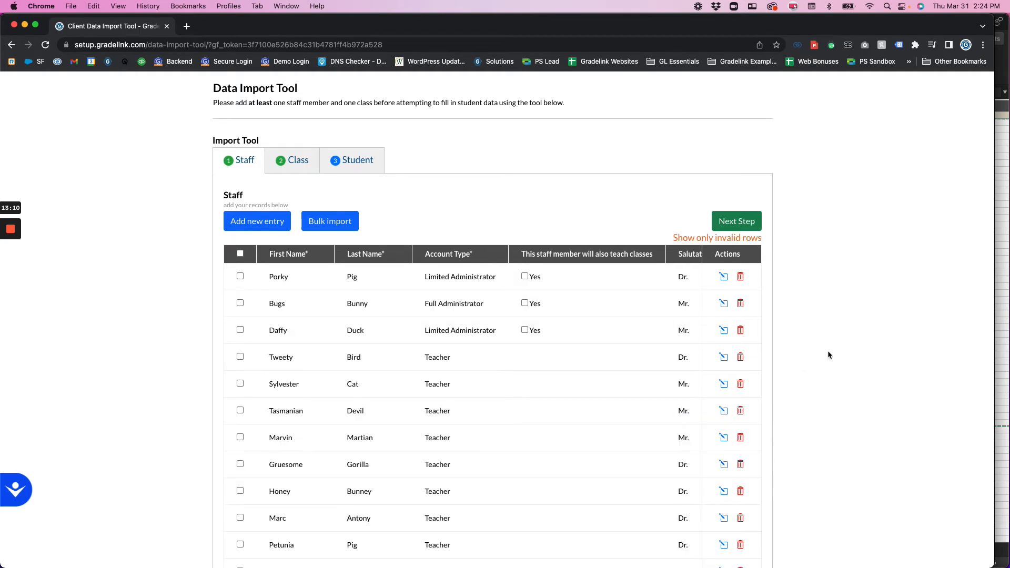
Filter the Staff list to show only invalid rows and examine the columns across to Staff Personal Email for the flagged field
scroll(721, 301, "up", 1)
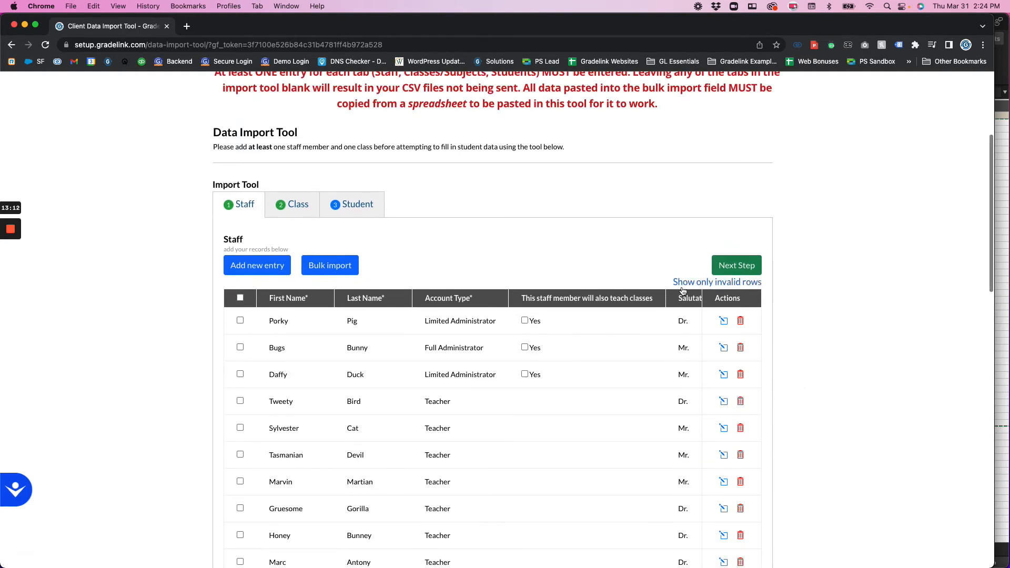
left_click(684, 282)
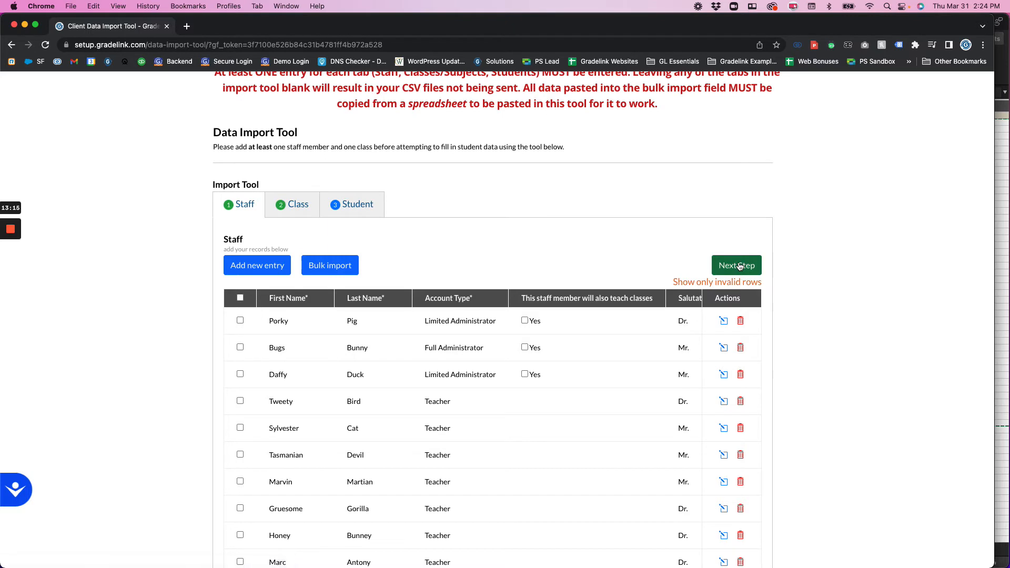
left_click(688, 284)
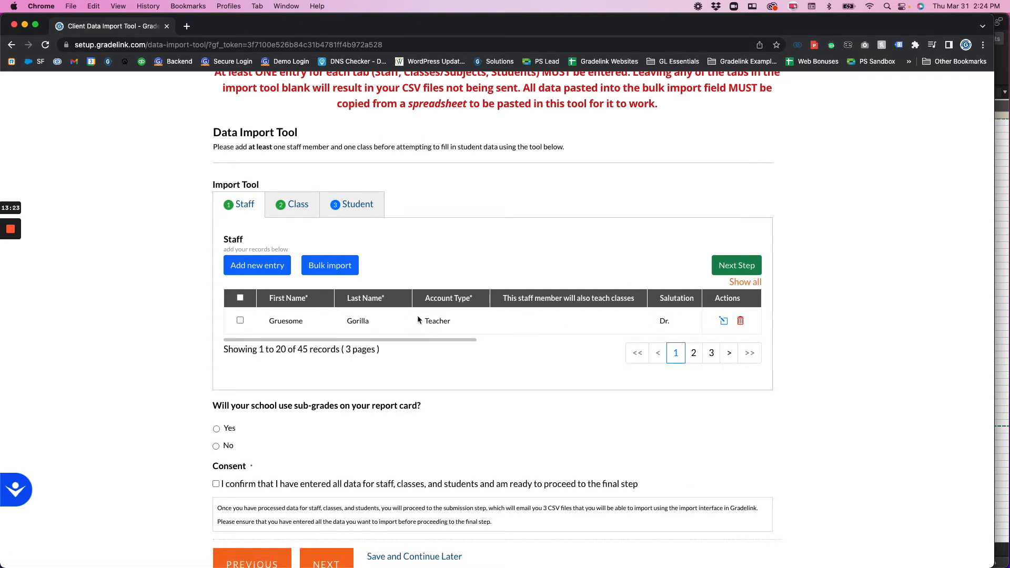
scroll(340, 318, "right", 5)
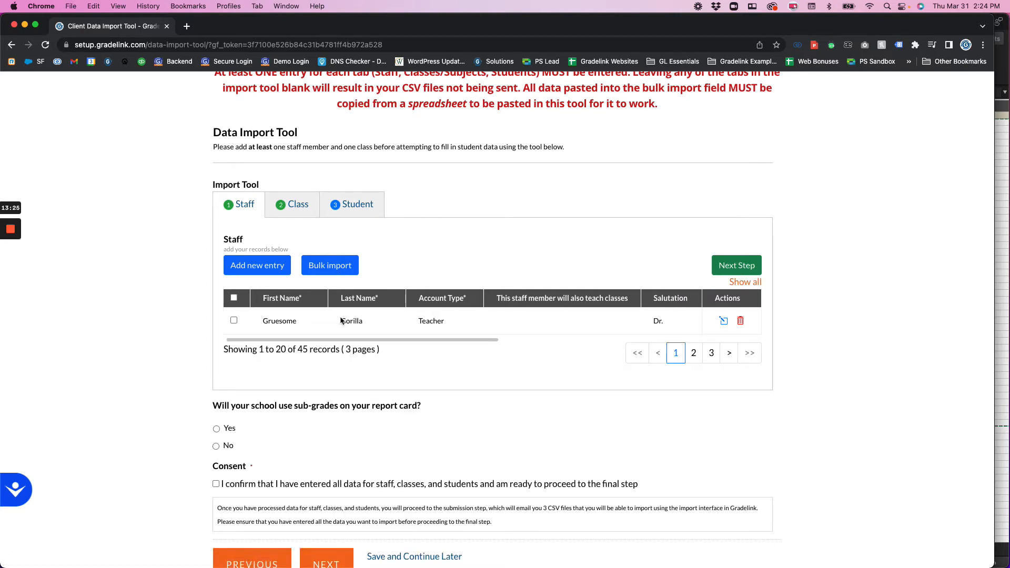
scroll(340, 318, "right", 4)
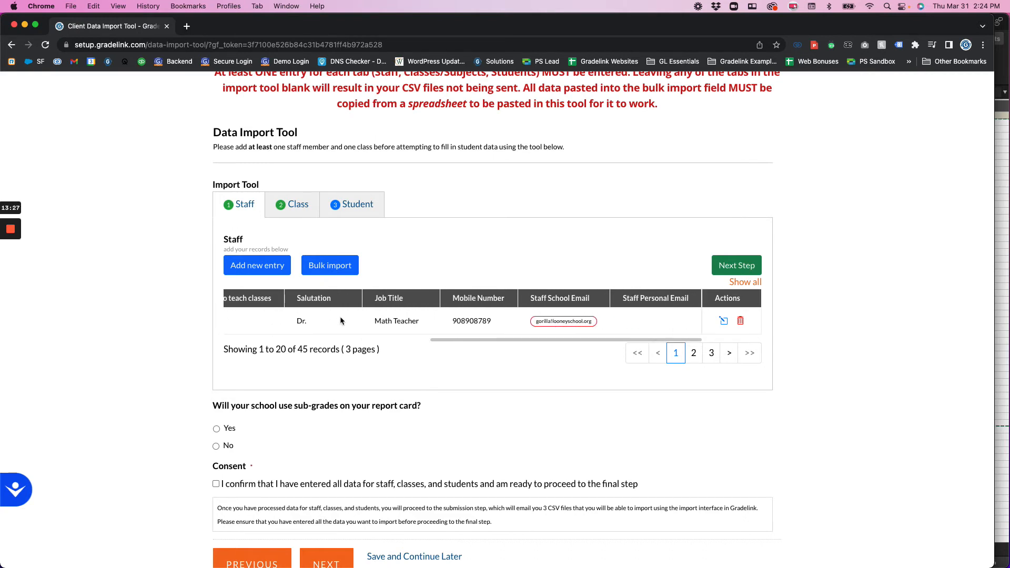
scroll(444, 324, "left", 10)
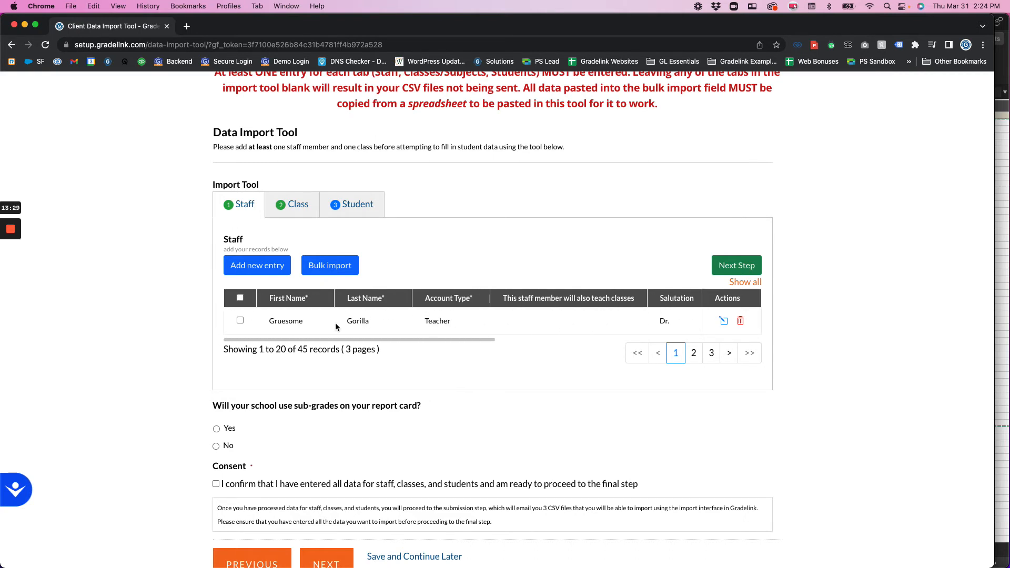
scroll(335, 326, "right", 4)
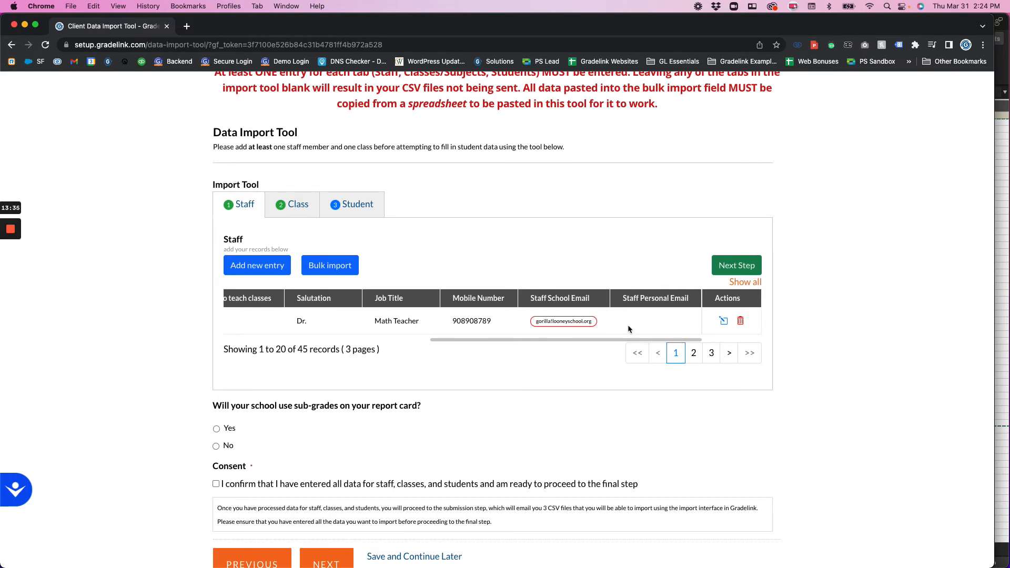
scroll(526, 318, "left", 10)
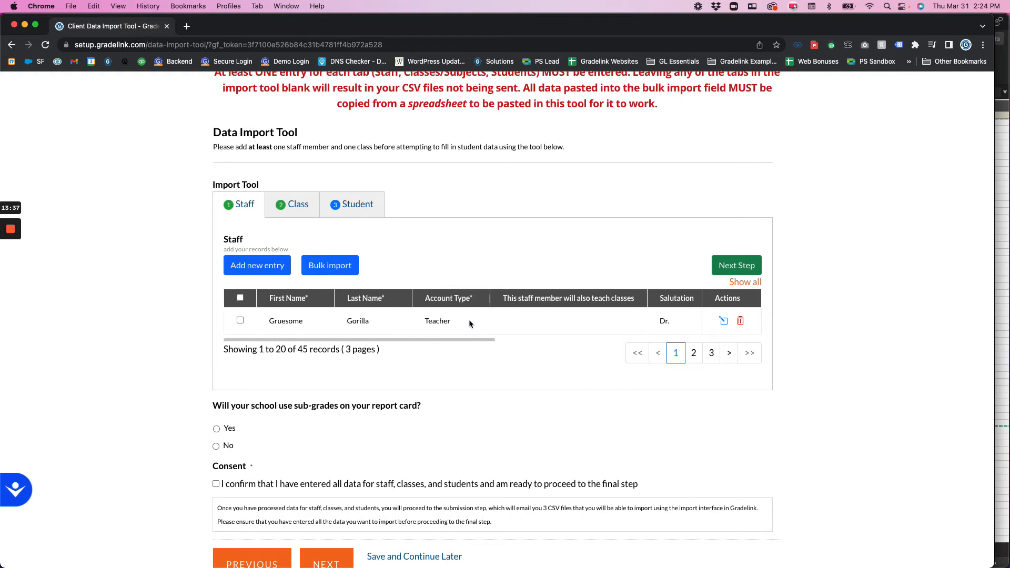
scroll(467, 317, "right", 1)
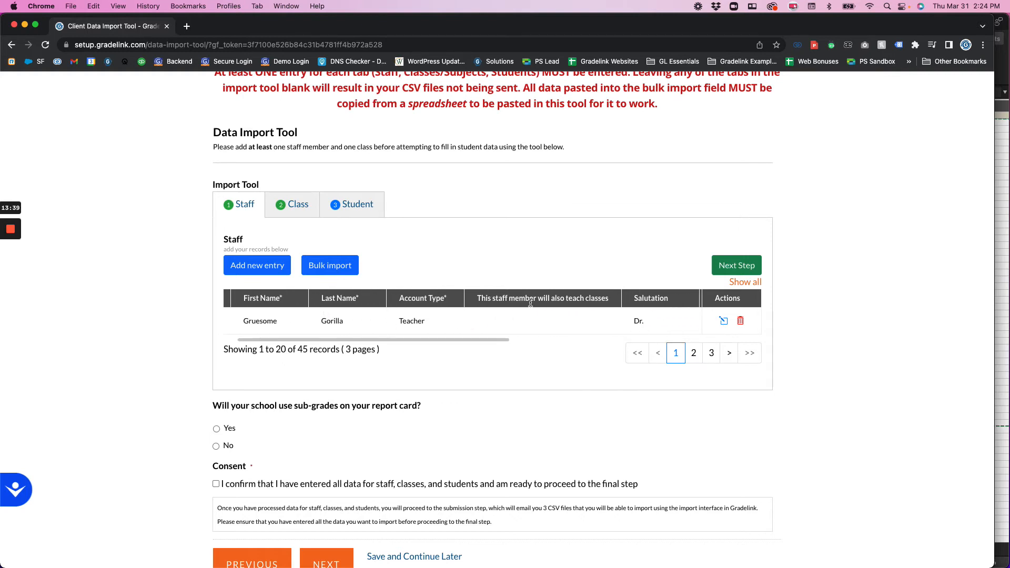
Examine the invalid staff row across all its columns and inspect the flagged Staff School Email value
scroll(441, 310, "right", 10)
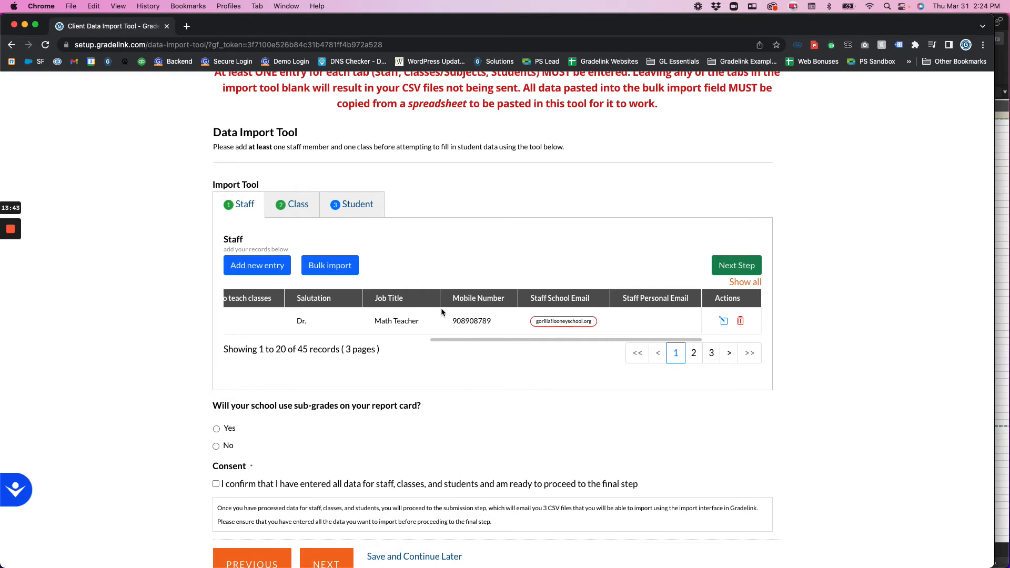
scroll(441, 310, "left", 1)
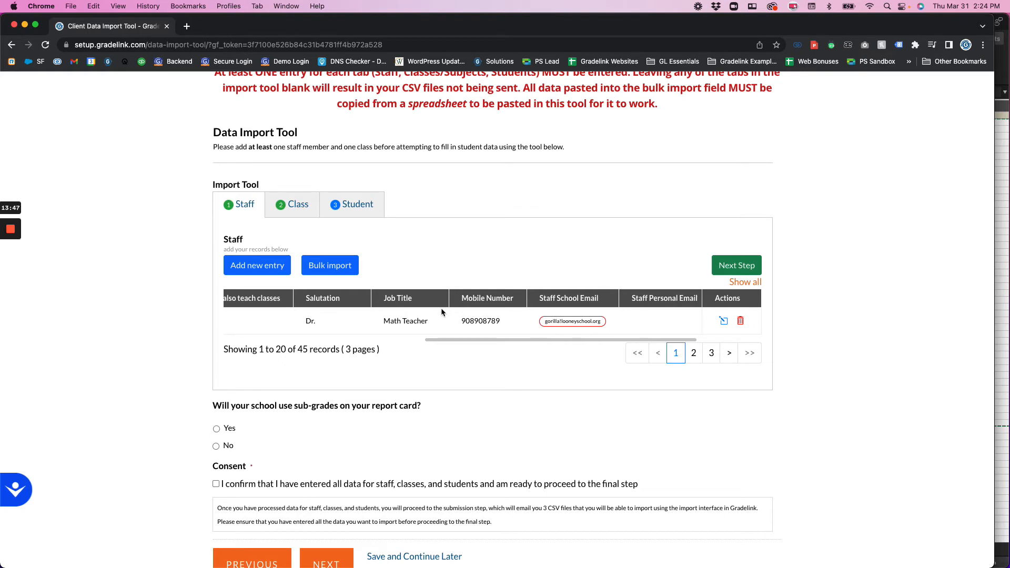
scroll(440, 310, "left", 10)
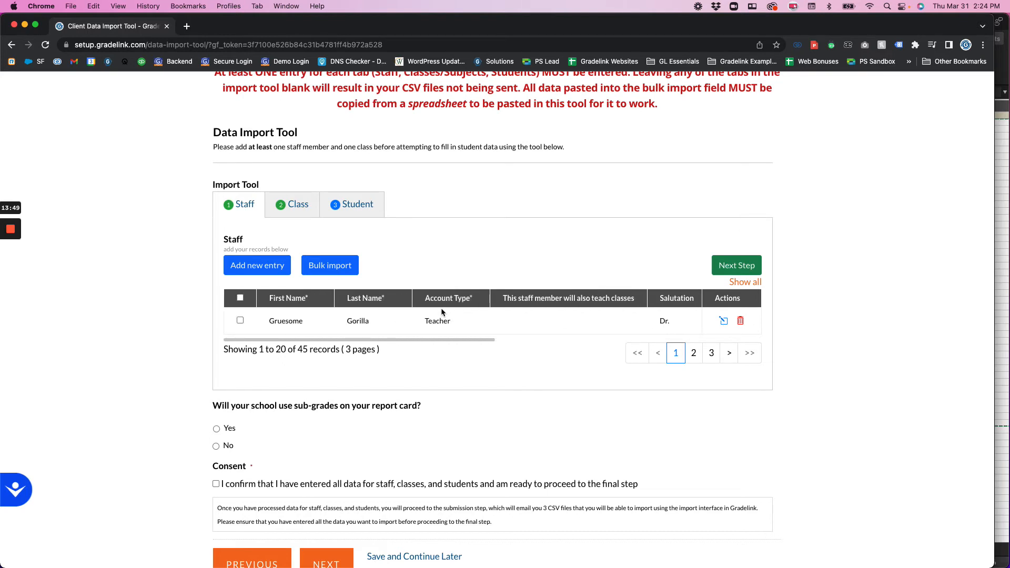
scroll(441, 308, "right", 10)
scroll(773, 336, "down", 1)
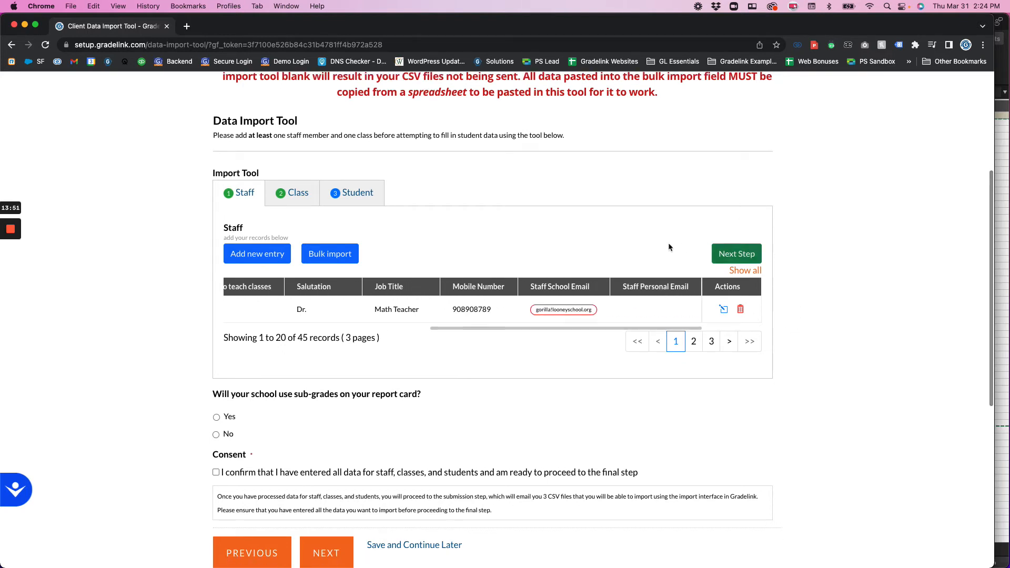
mouse_move(532, 311)
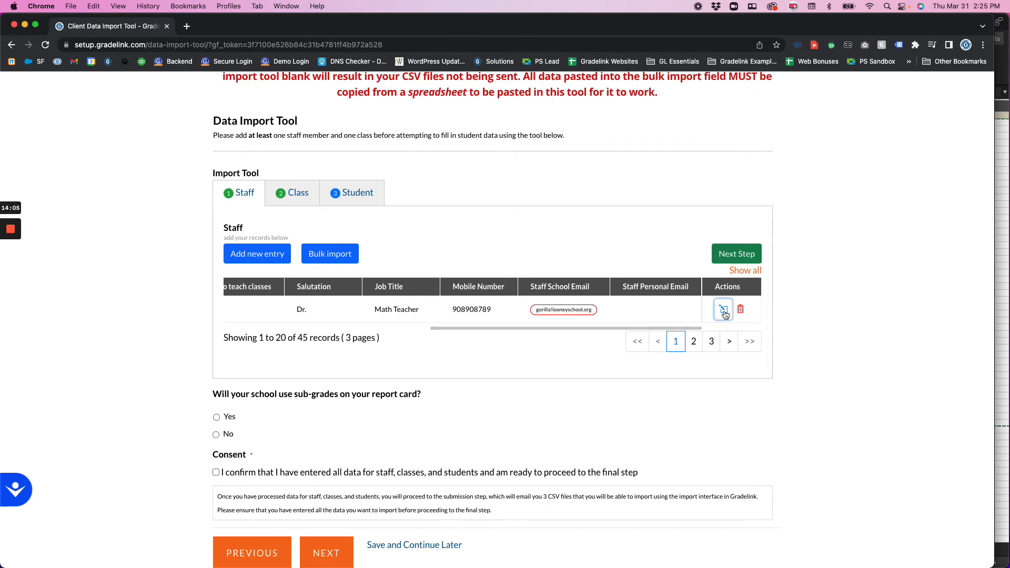
left_click(724, 310)
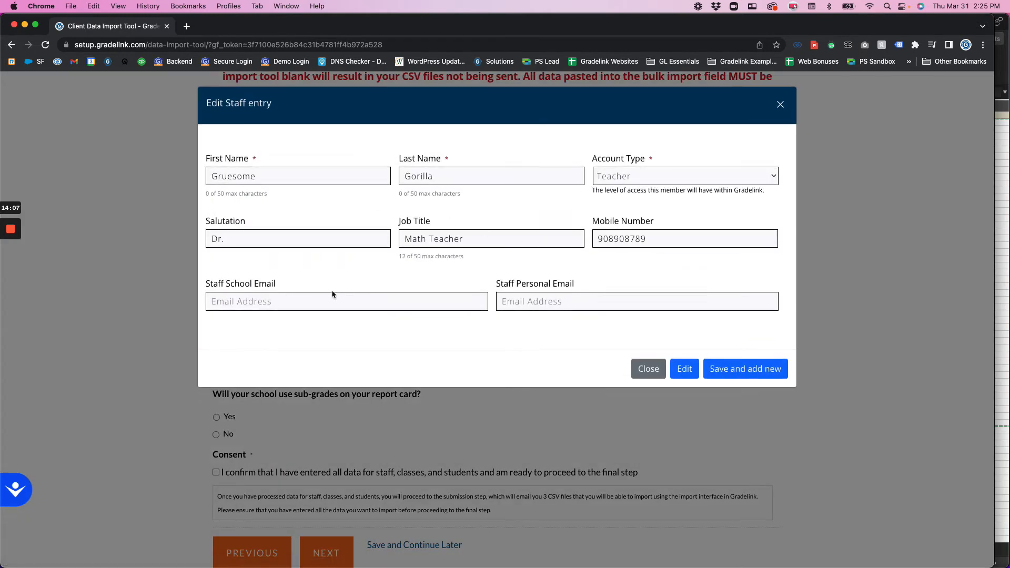
left_click(279, 299)
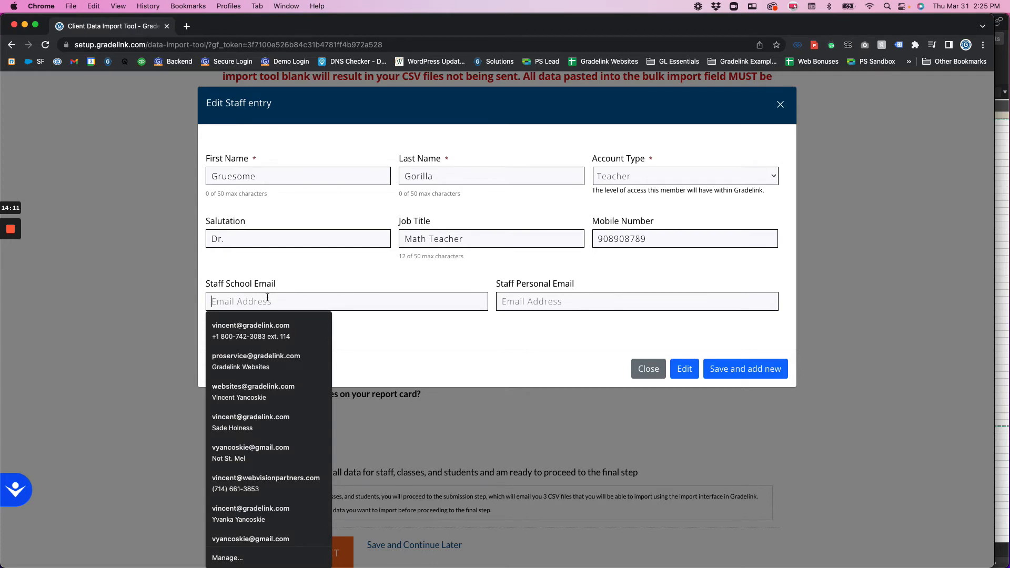
left_click(781, 105)
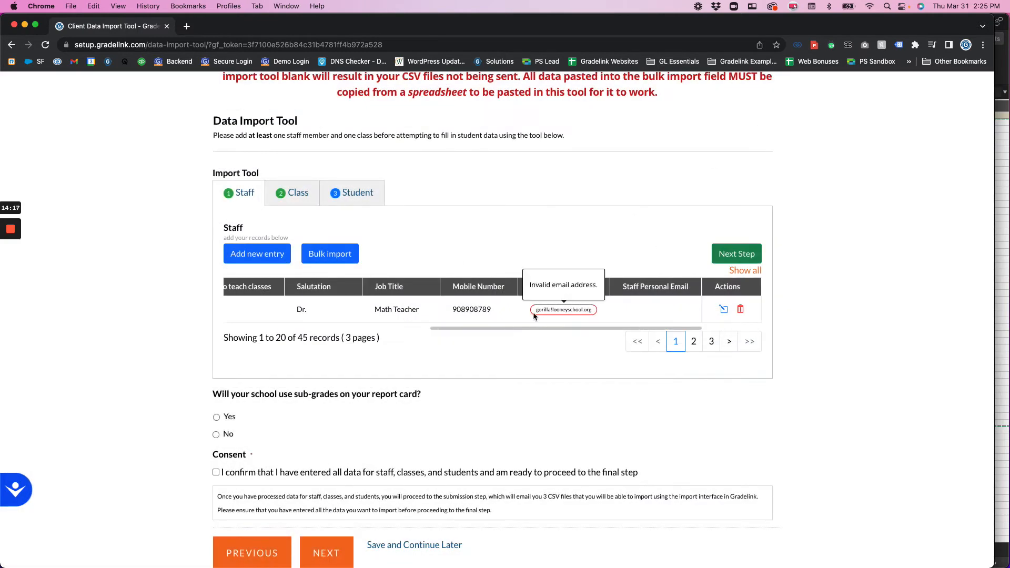
Copy the flagged school email from the invalid row and paste it into that entry's Staff School Email field
left_click_drag(536, 310, 598, 310)
right_click(577, 310)
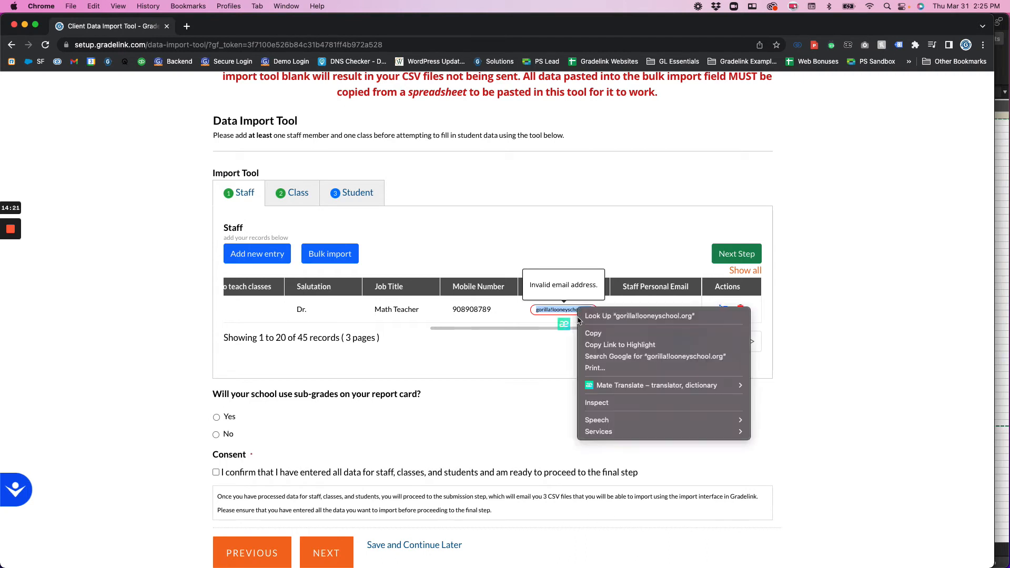
left_click(585, 327)
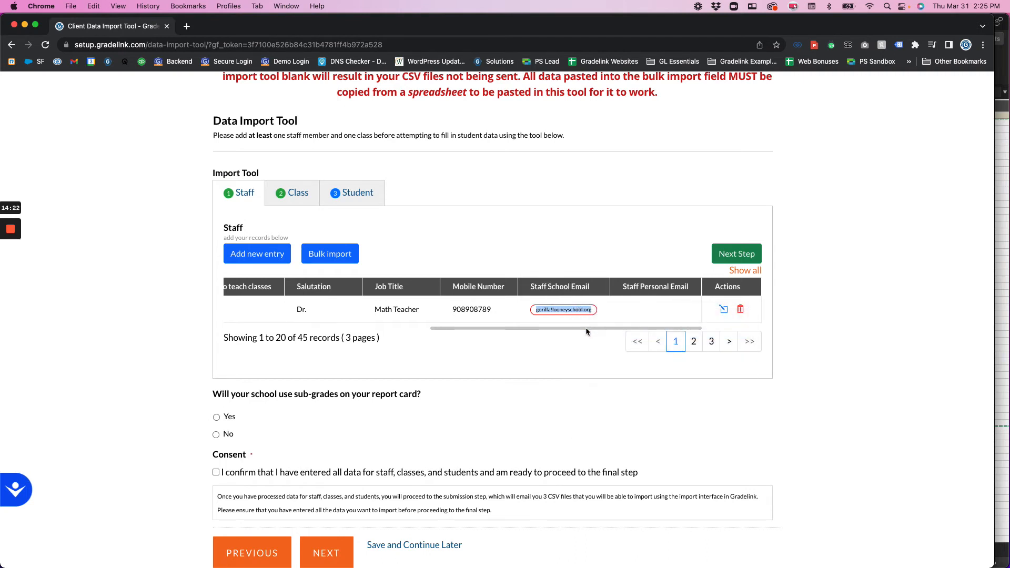
left_click(725, 310)
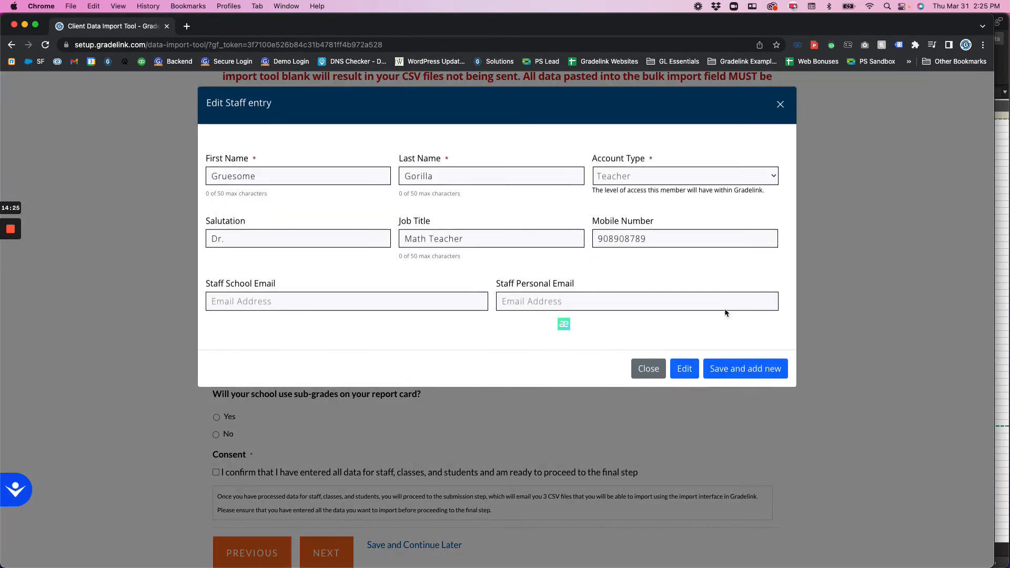
left_click(240, 304)
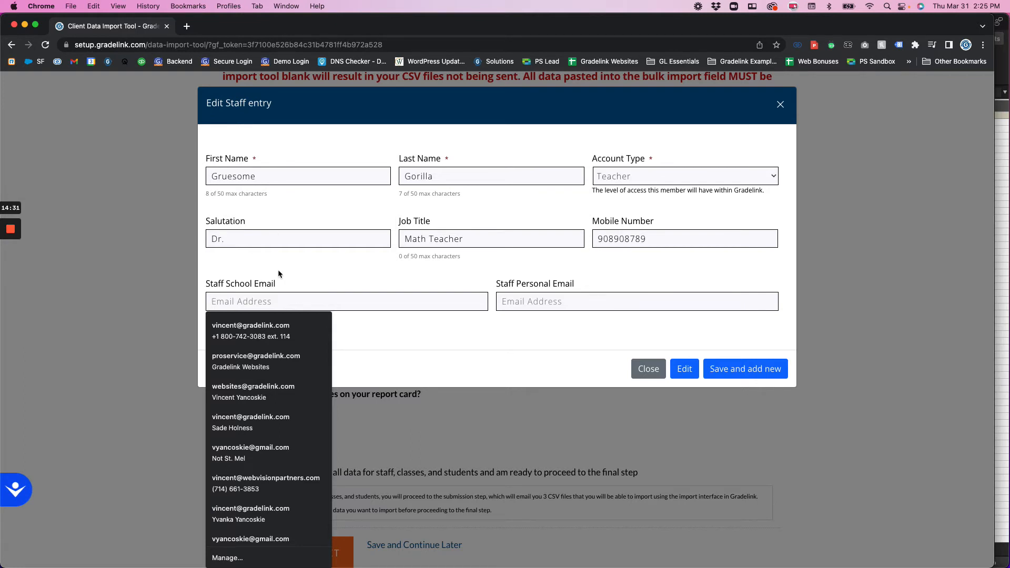
type("gorilla!looneyschool.org")
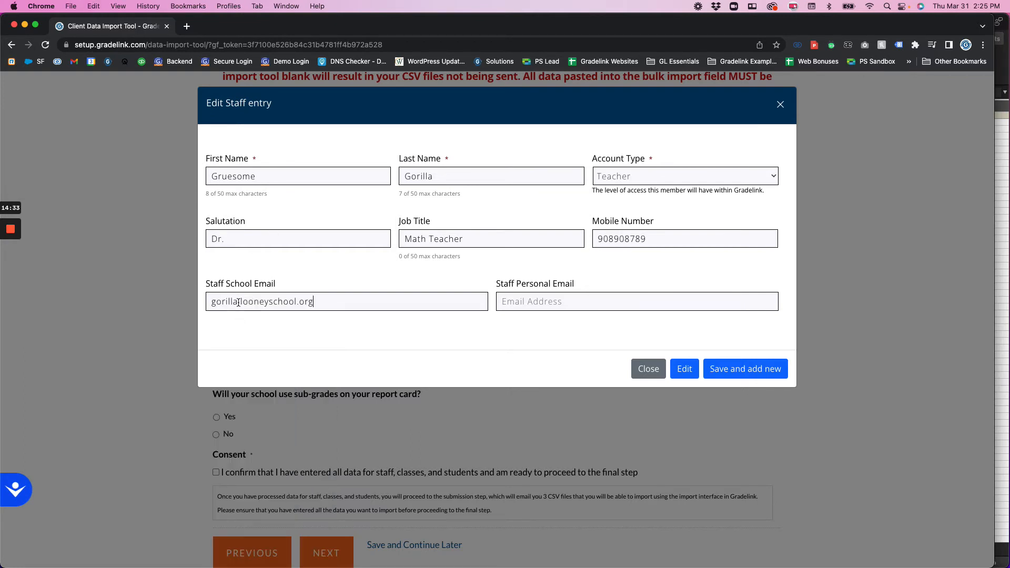
Replace the exclamation mark in the school email with @ and save the edited staff entry
key("BackSpace")
type("@")
left_click_drag(239, 301, 245, 303)
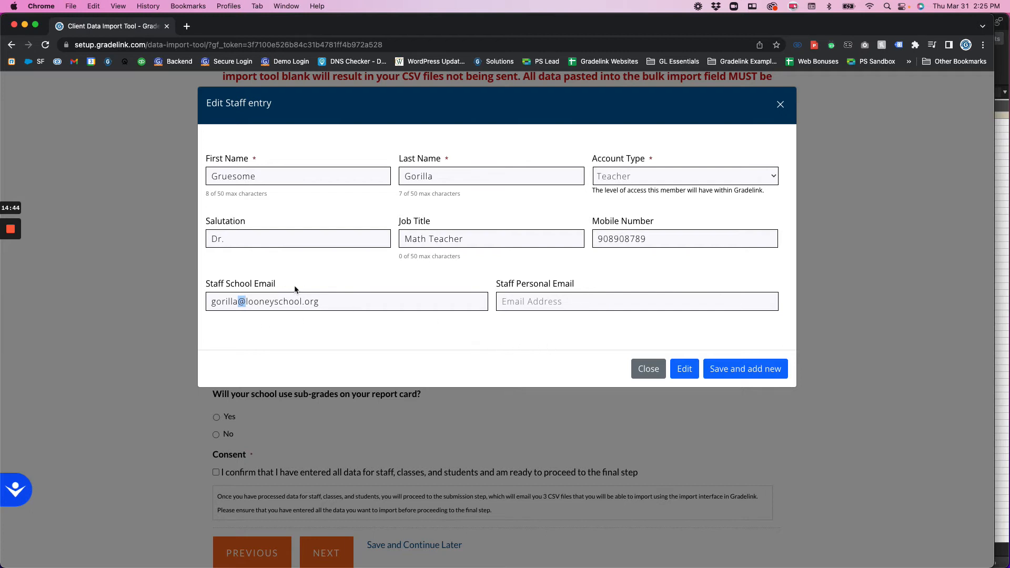
left_click(690, 372)
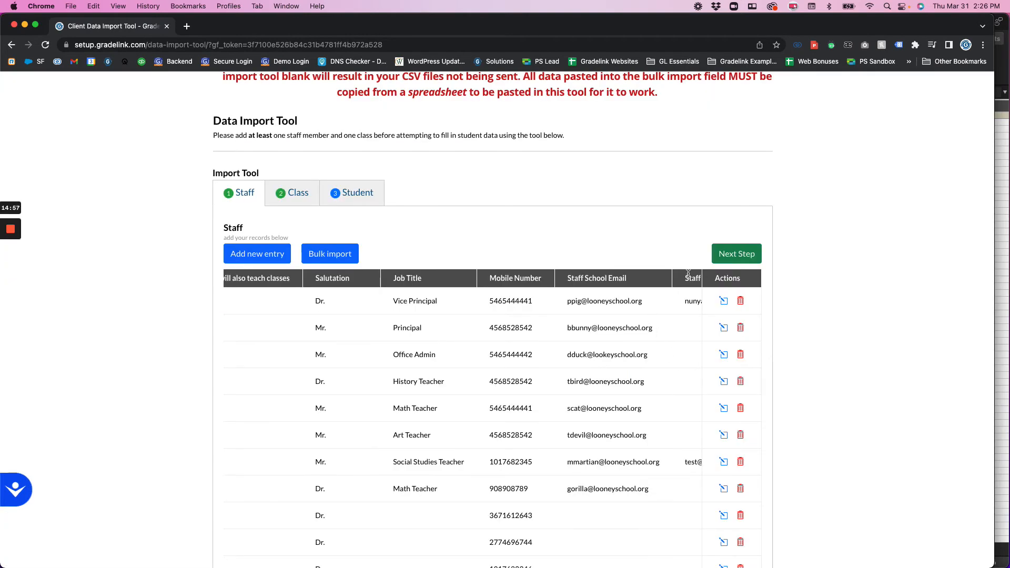
Proceed from the Staff list to the Class list and open the bulk import for class entries
scroll(648, 300, "up", 2)
scroll(650, 301, "down", 2)
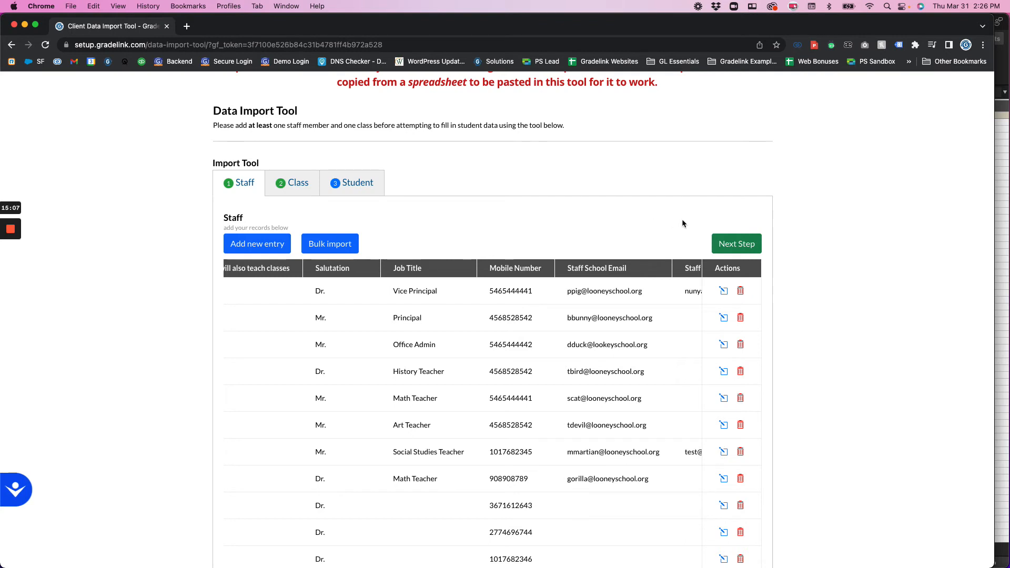
left_click(737, 249)
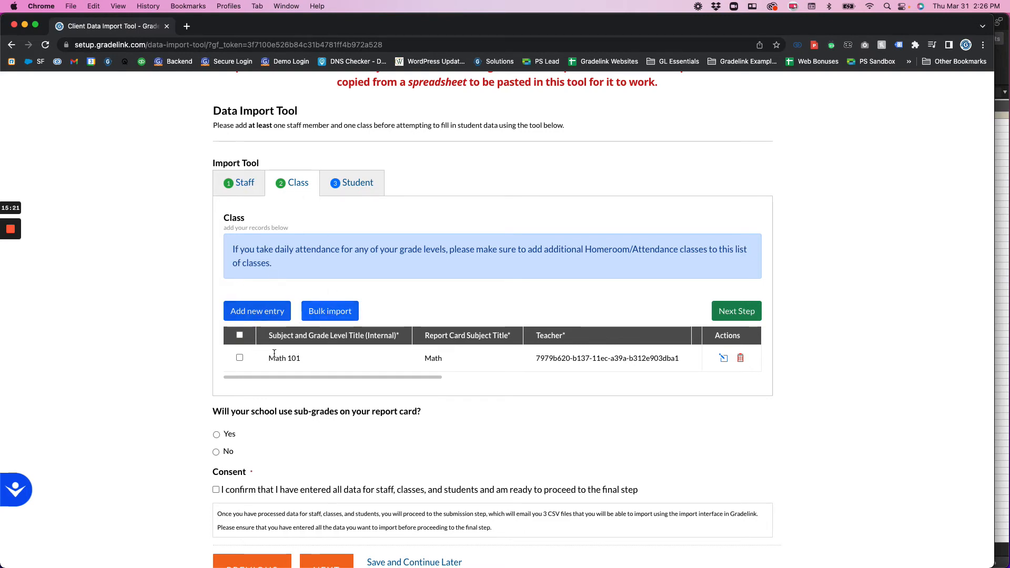
left_click(337, 313)
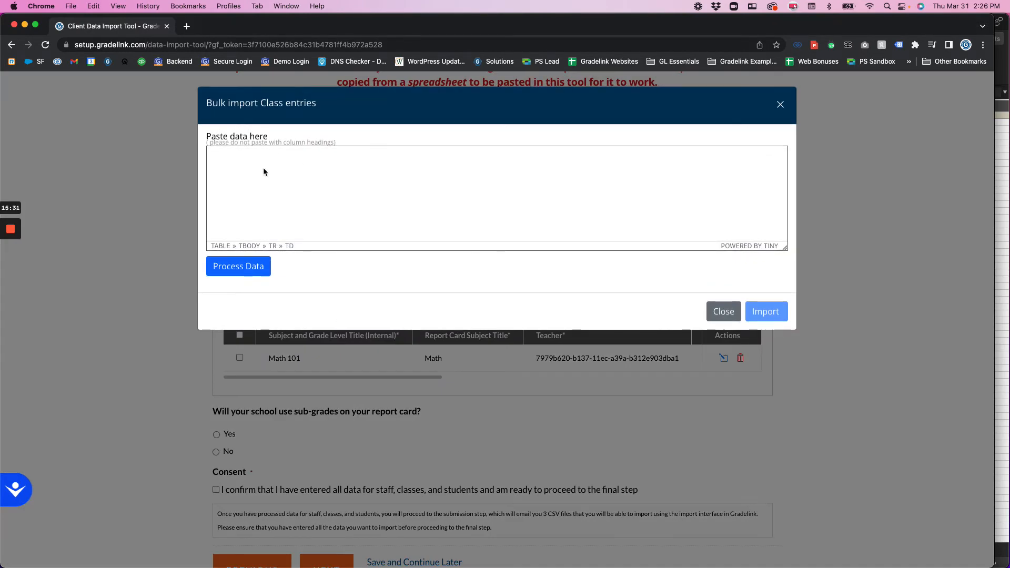
Switch to the Import Tool Master Sheet in Excel and copy class rows 2 to 7, without headings, from the Classes sheet
left_click(1003, 206)
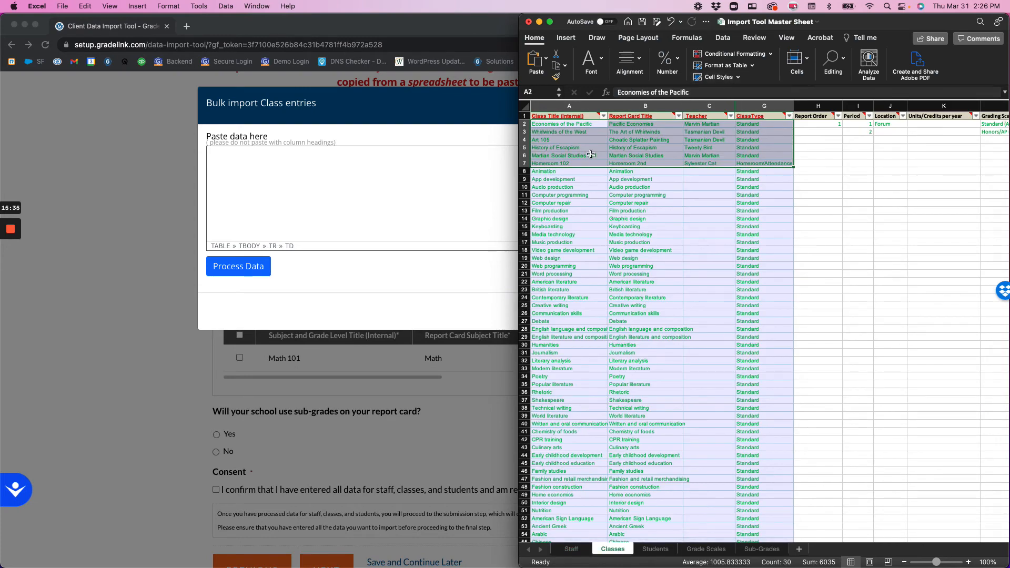
left_click_drag(544, 124, 761, 163)
left_click_drag(555, 124, 896, 170)
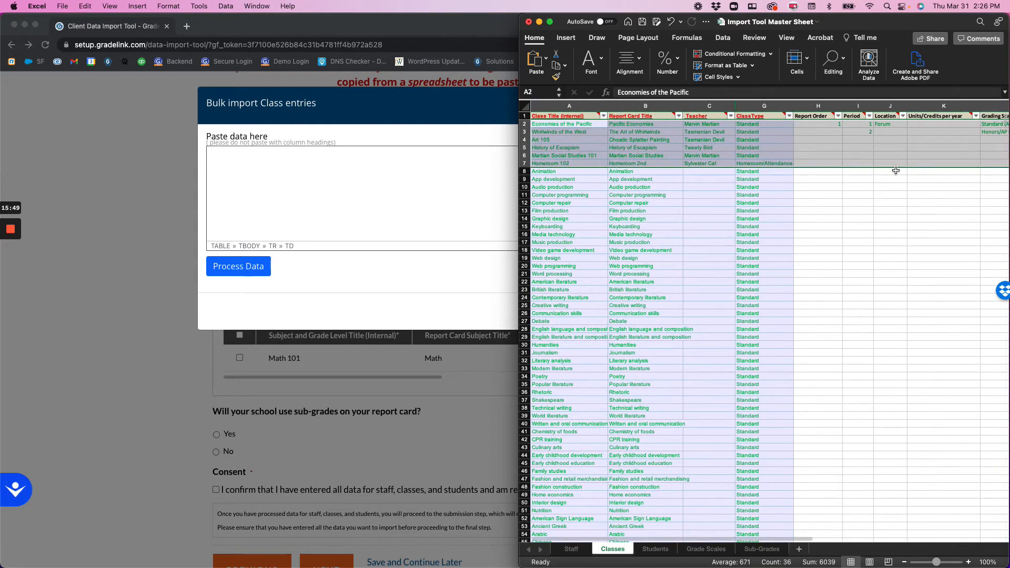
key("super+c")
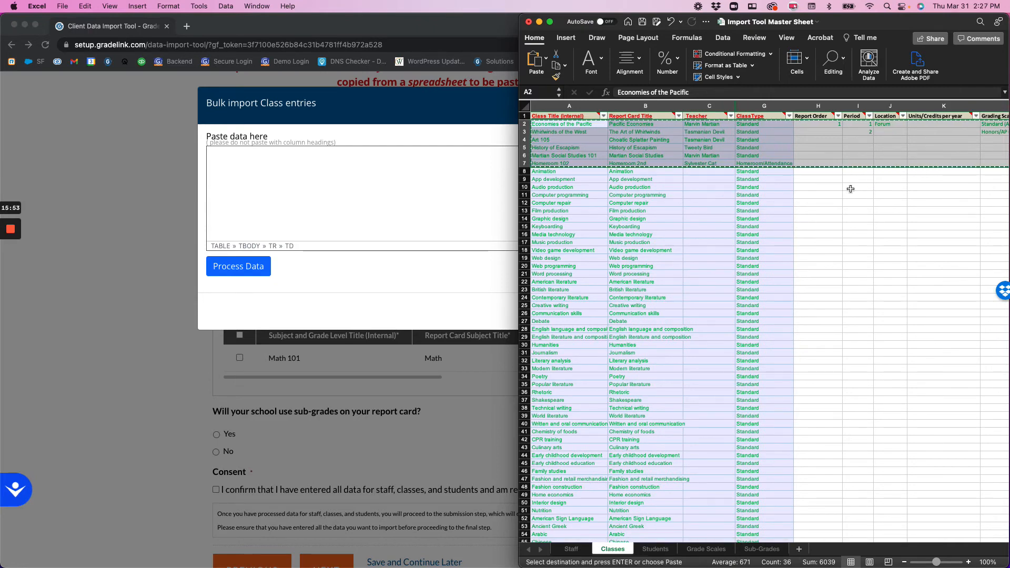
Return to the Data Import Tool in Chrome, paste the copied class rows into the bulk import and process the data
left_click(391, 203)
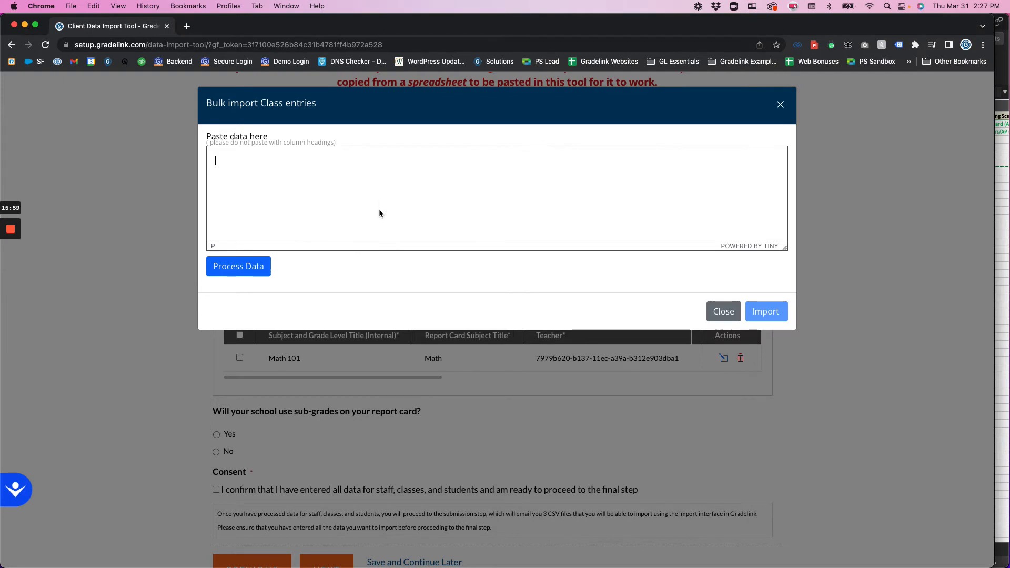
key("super+v")
left_click(259, 266)
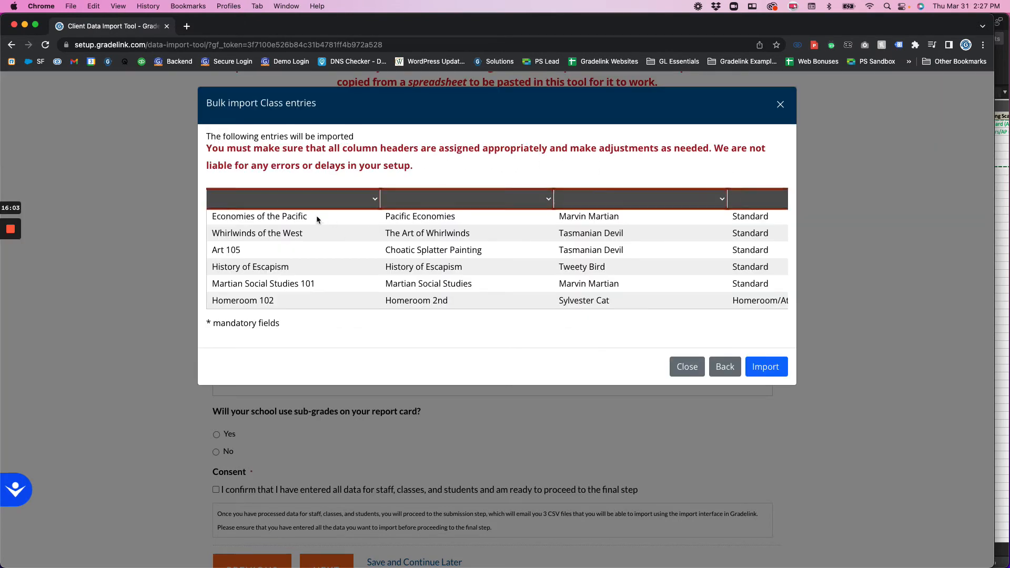
Assign Subject and Grade Level Title (Internal) to the first column and Report Card Subject Title to the second
left_click(261, 200)
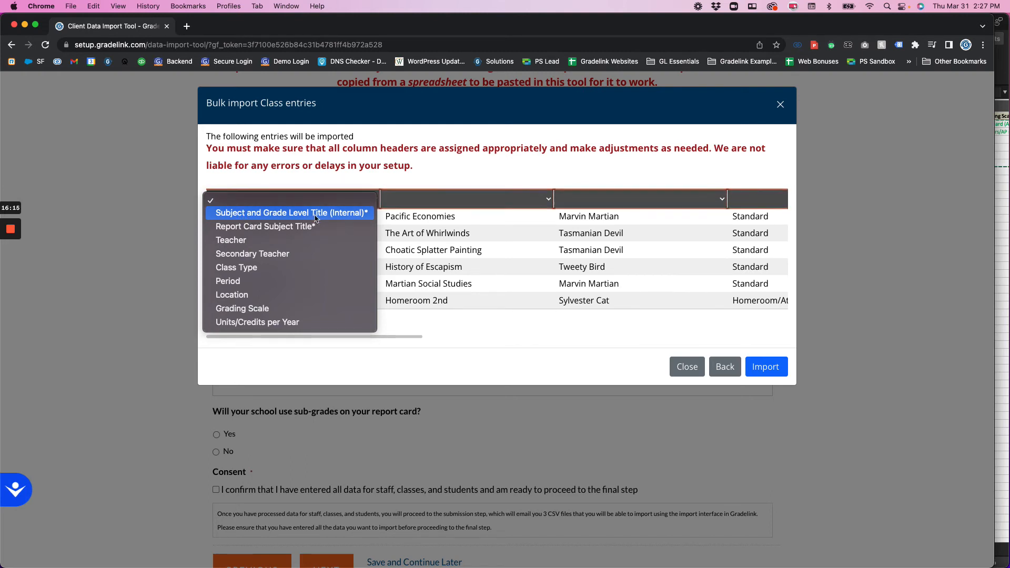
left_click(244, 215)
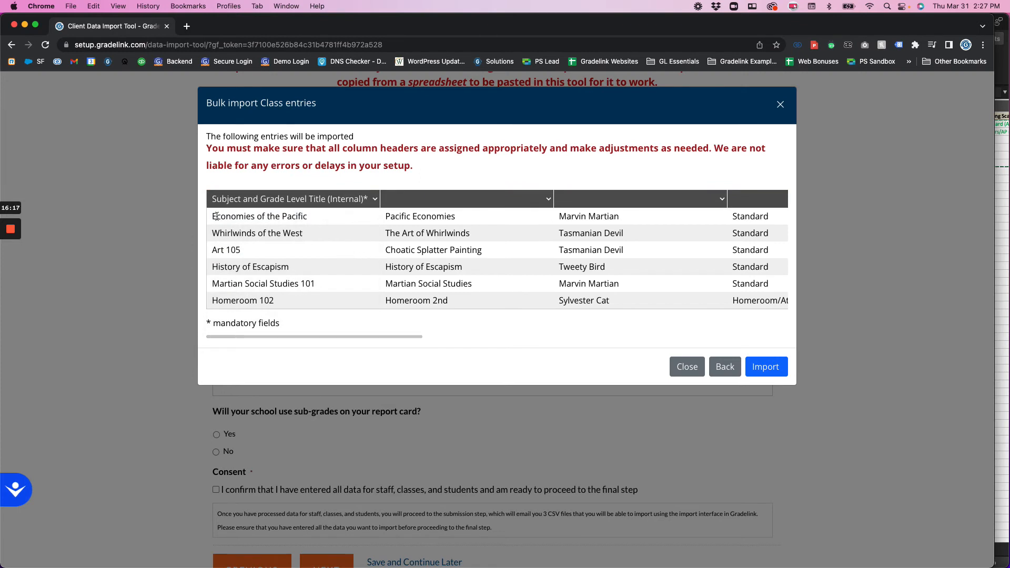
left_click_drag(214, 217, 329, 217)
left_click(322, 220)
left_click(437, 199)
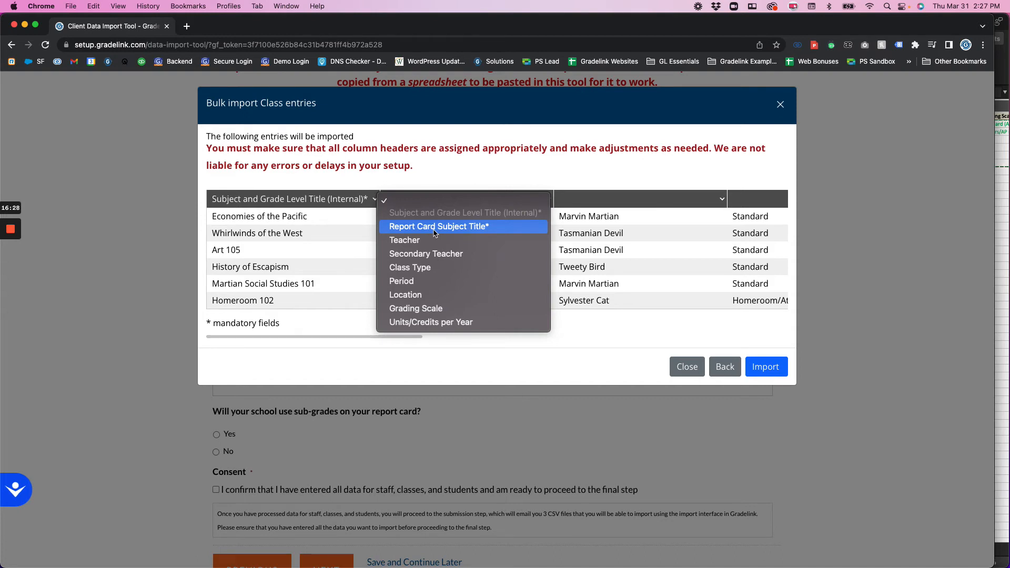
left_click(435, 229)
Assign Teacher to the third column and Class Type to the column of Standard and Homeroom/Attendance values
left_click(626, 202)
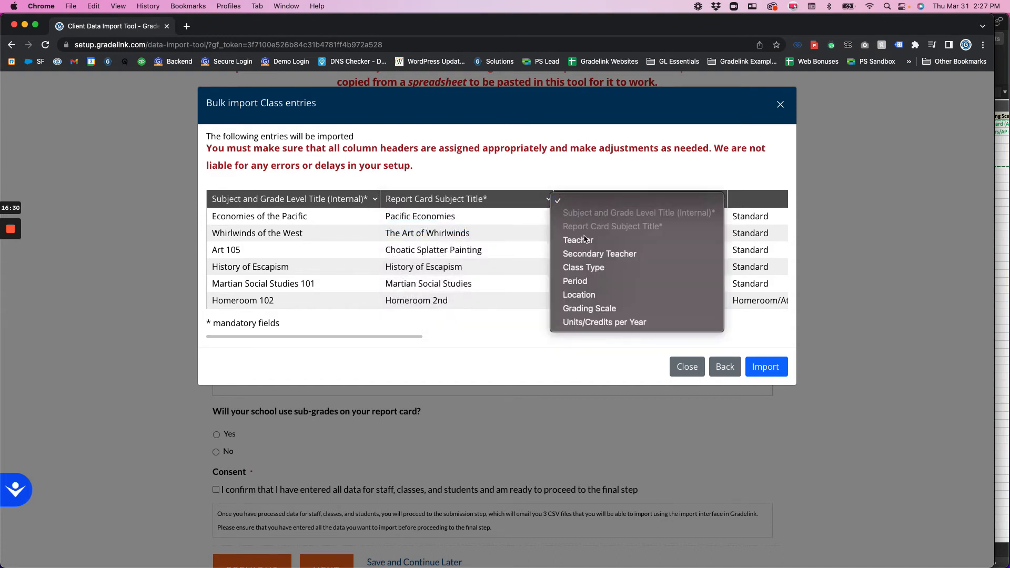
left_click(604, 235)
scroll(603, 232, "right", 5)
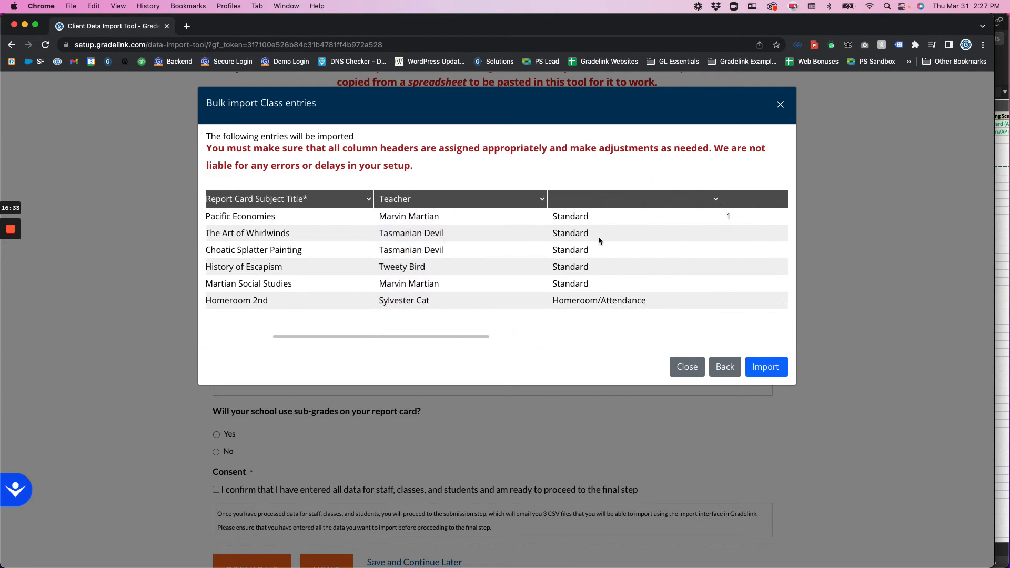
left_click(595, 202)
left_click(558, 267)
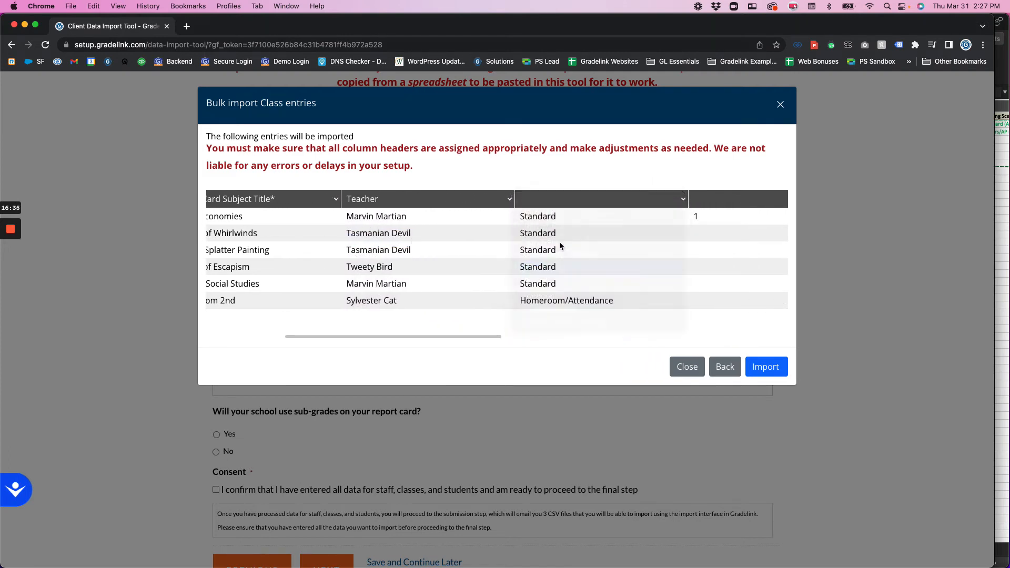
scroll(591, 233, "right", 5)
left_click(421, 200)
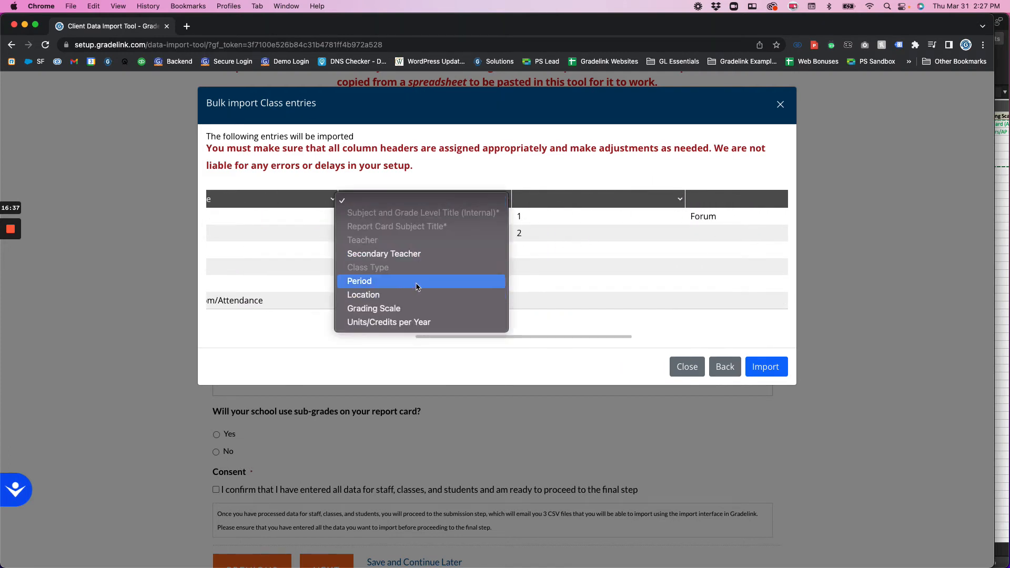
left_click(412, 283)
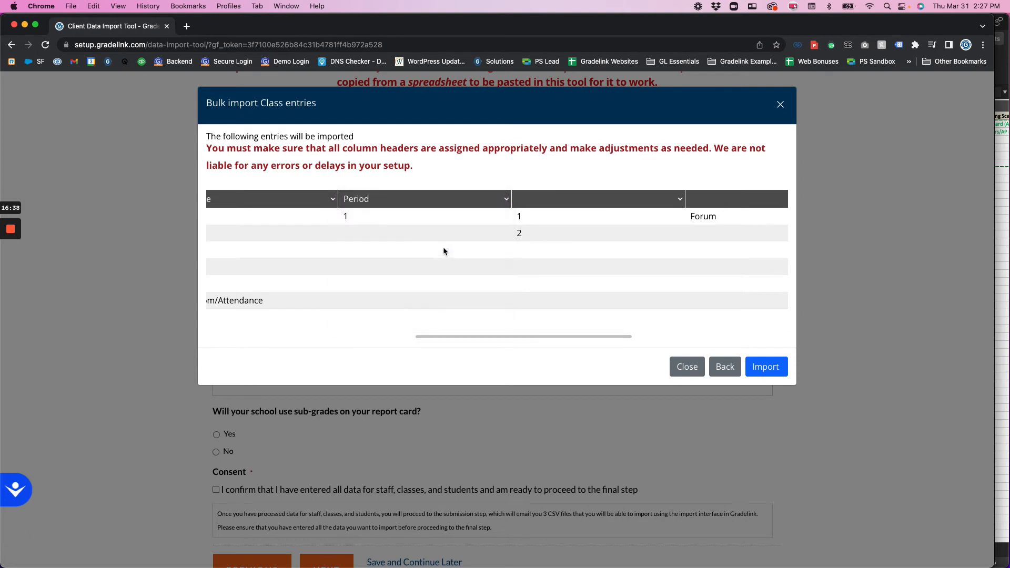
left_click(450, 205)
left_click(392, 120)
Assign Period to the column holding 1 and 2, and Location to the column containing Forum
left_click(599, 199)
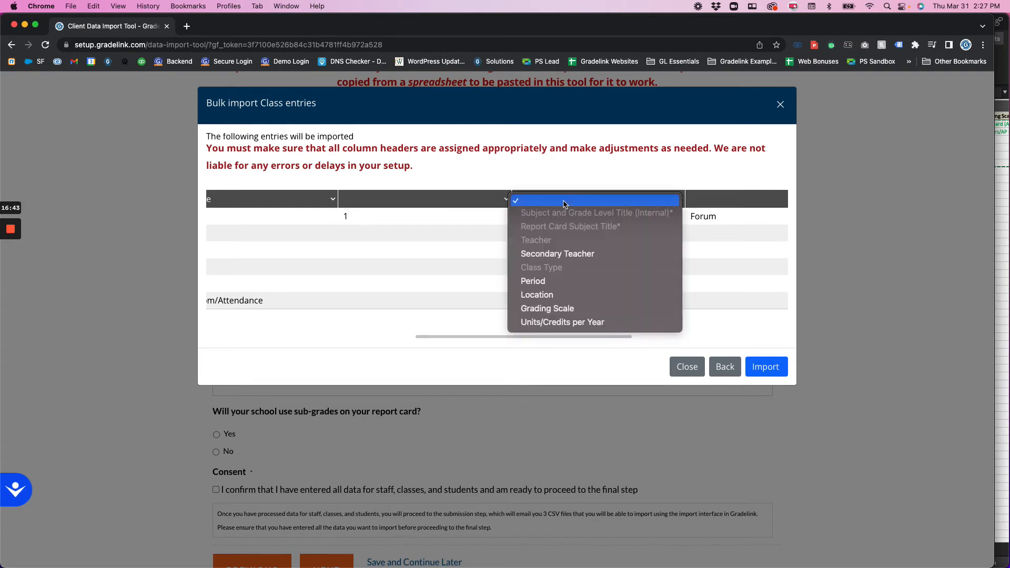
left_click(547, 280)
scroll(557, 236, "right", 5)
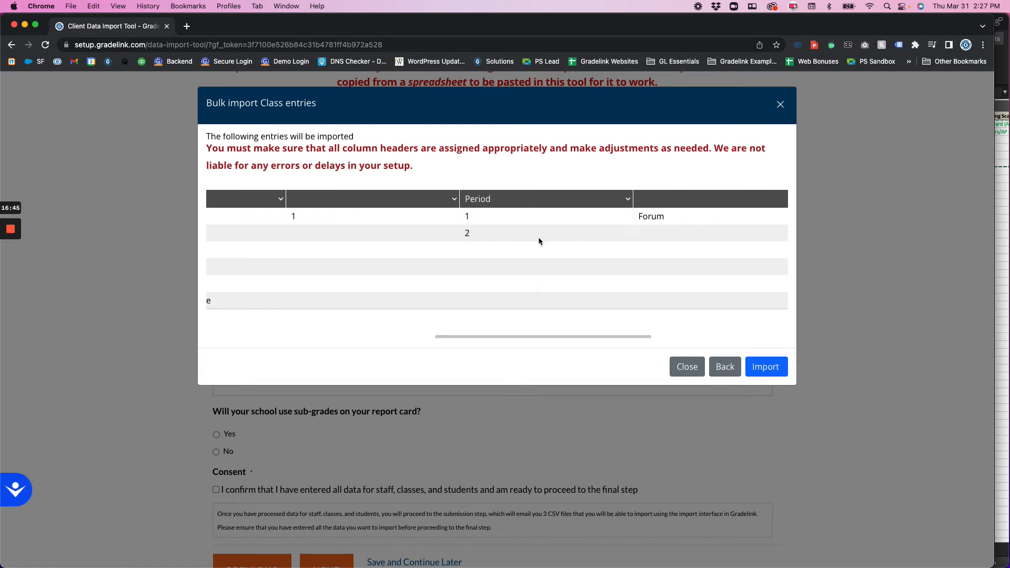
left_click(515, 200)
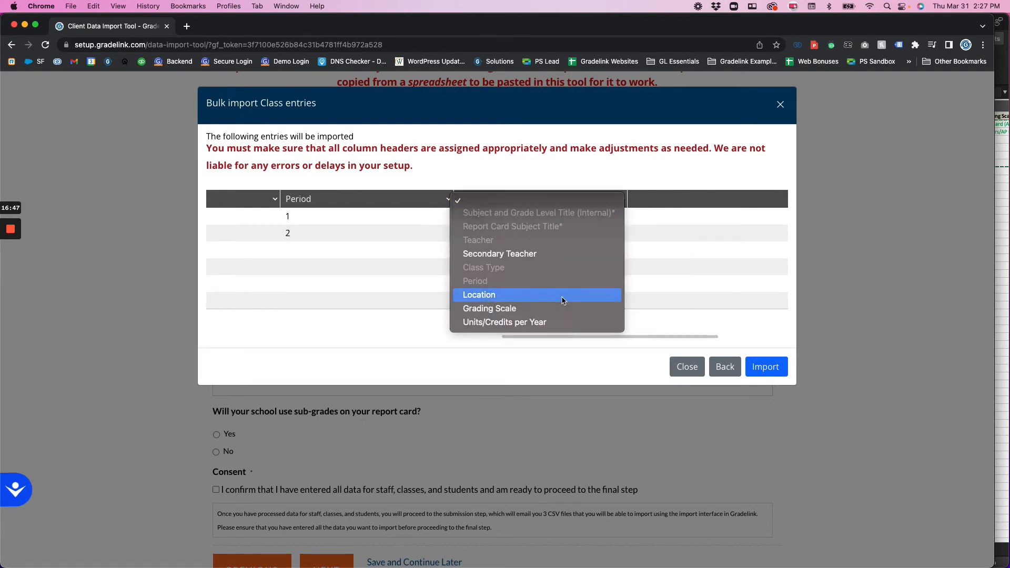
left_click(489, 293)
scroll(694, 243, "left", 5)
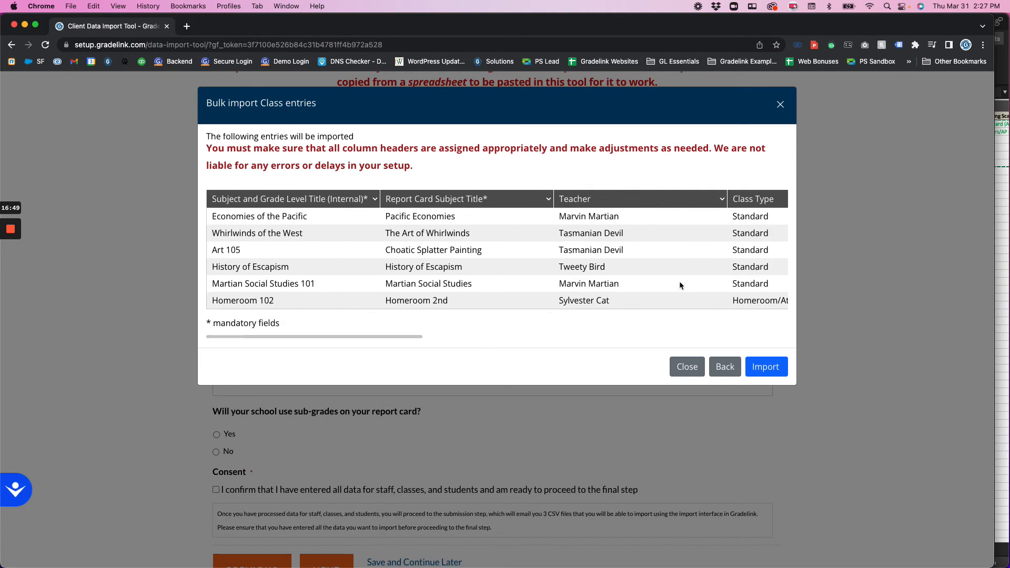
scroll(679, 279, "right", 5)
left_click(475, 200)
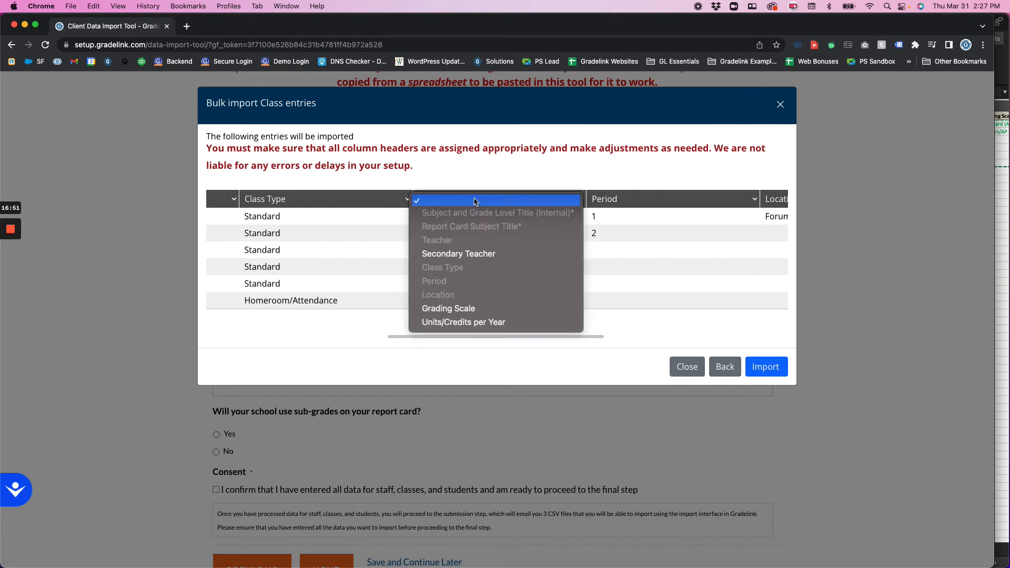
left_click(590, 176)
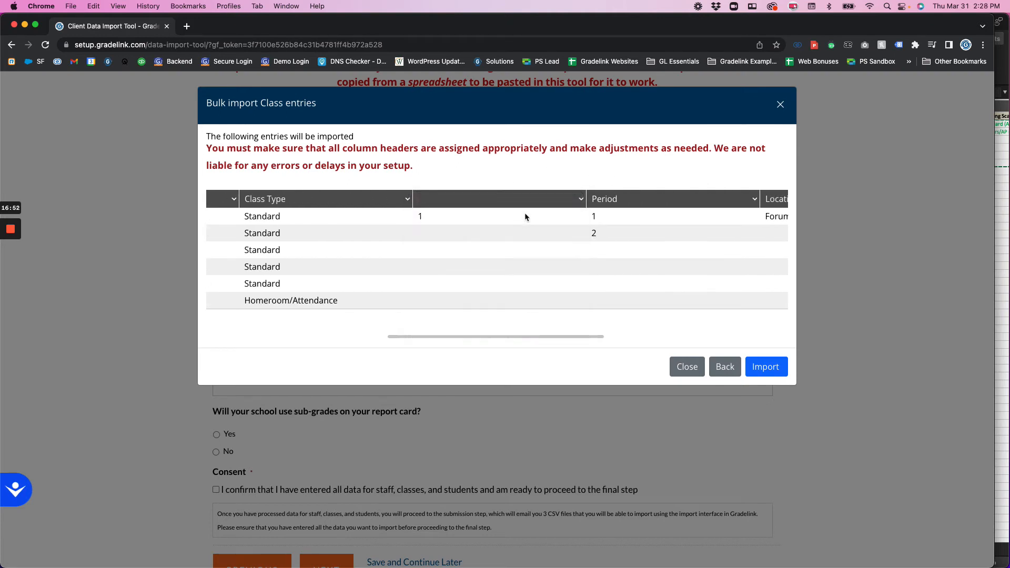
left_click(470, 203)
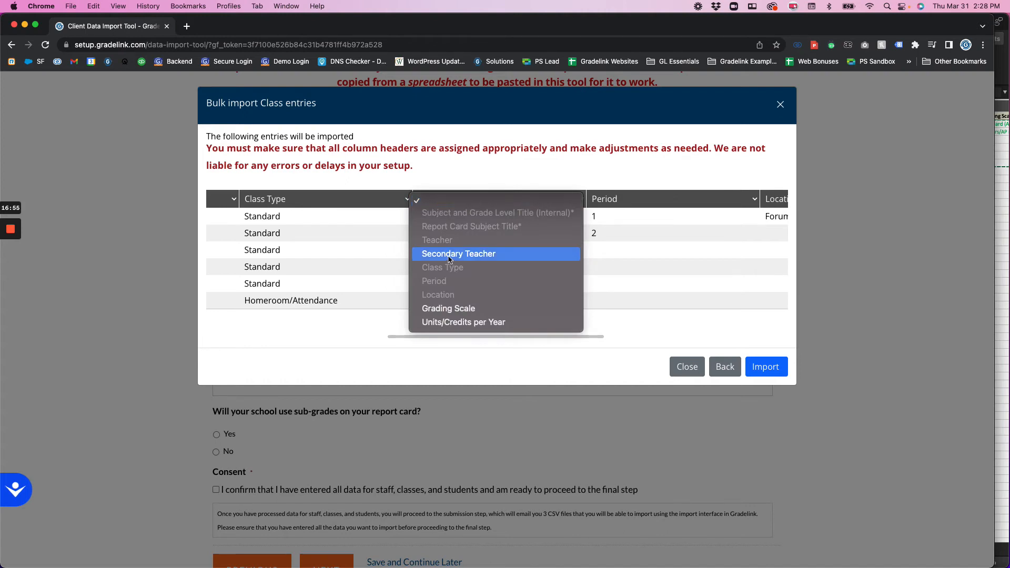
left_click(473, 218)
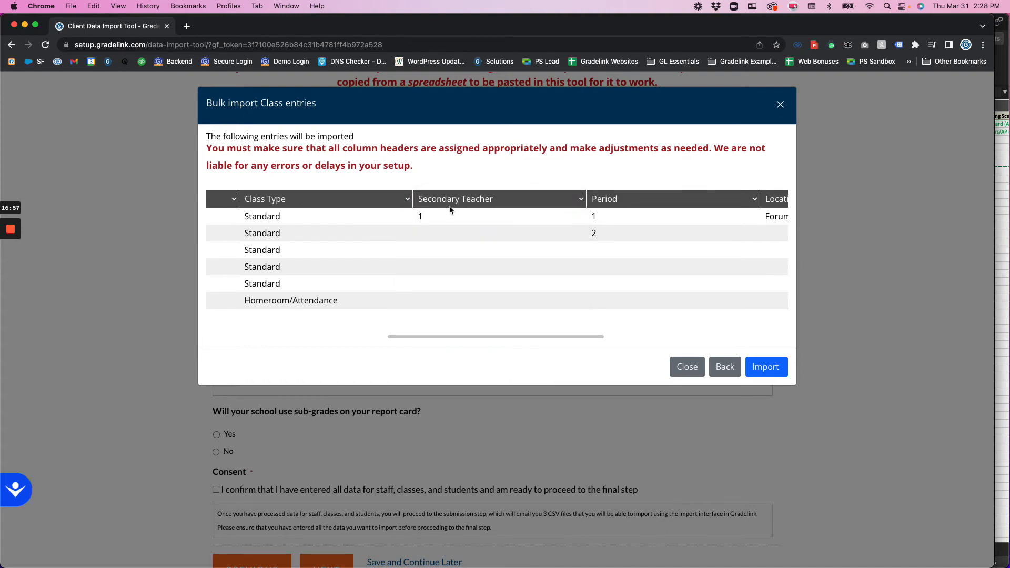
left_click(453, 203)
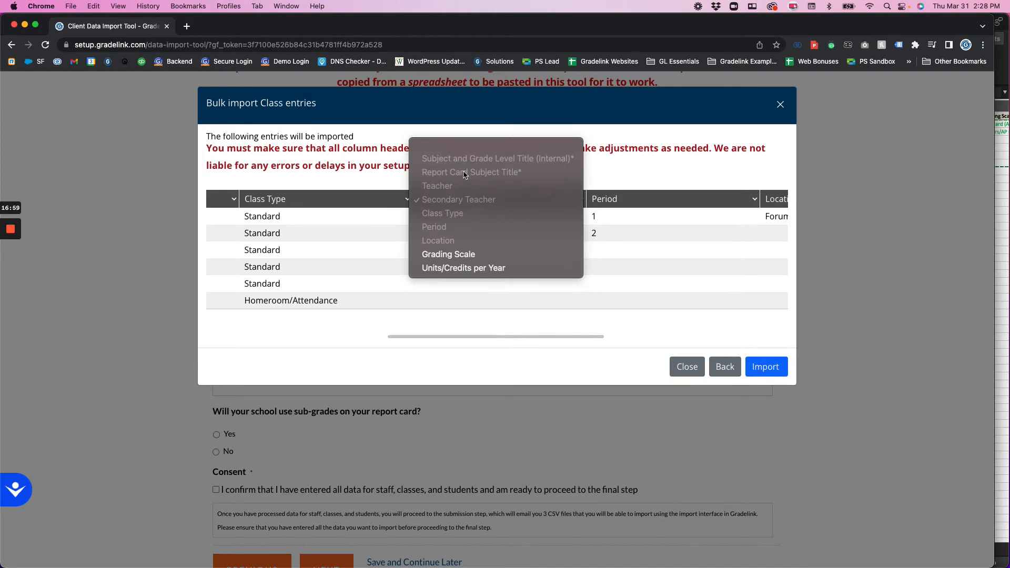
left_click(450, 148)
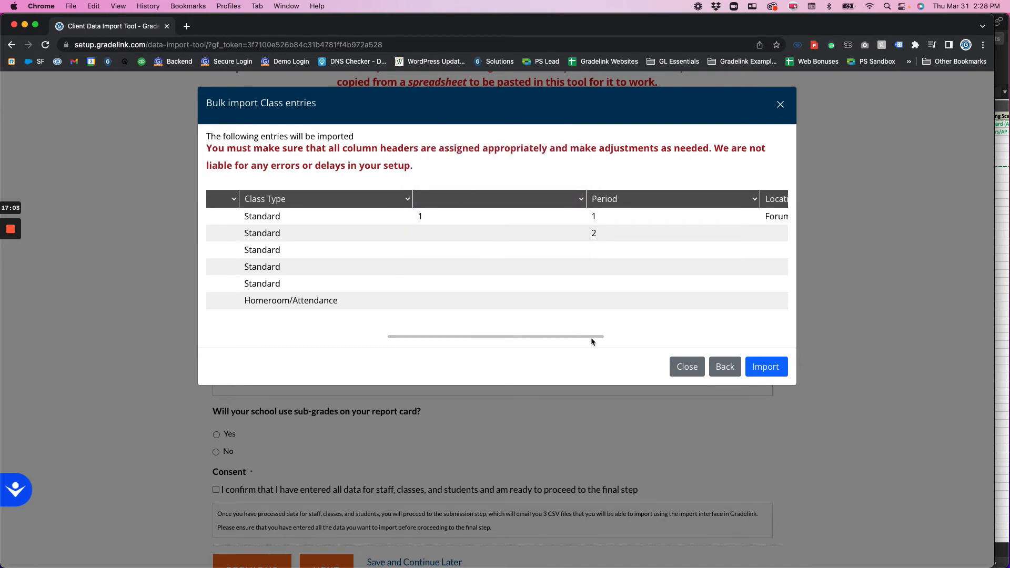
Import the class entries and continue past the reminder about assigning column headers
left_click(763, 369)
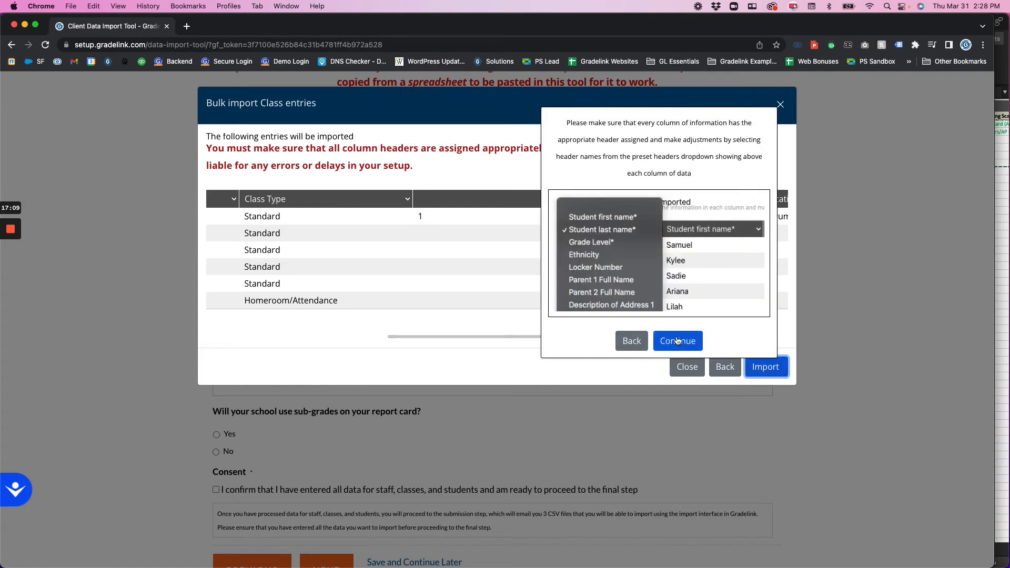
left_click_drag(587, 123, 704, 169)
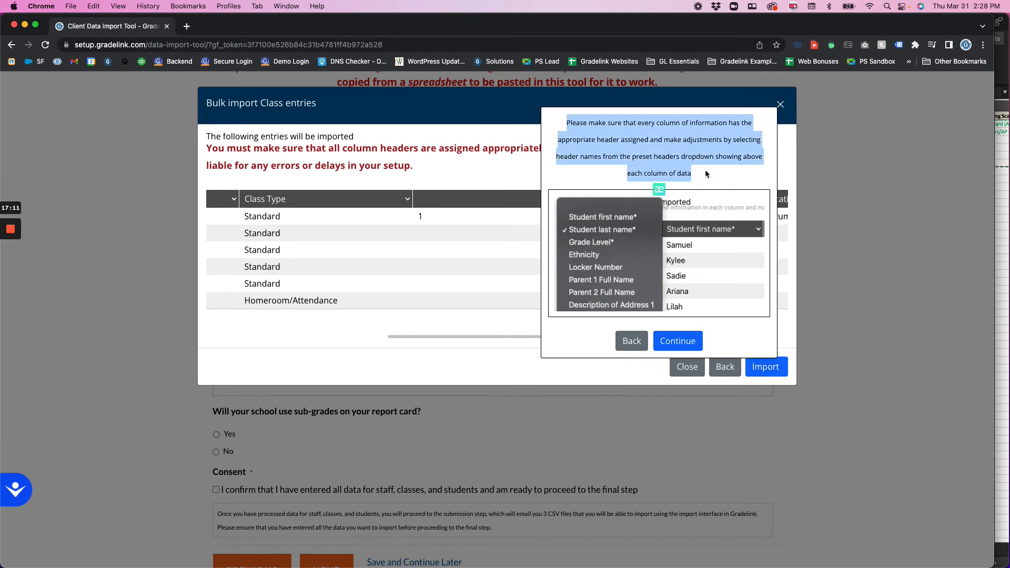
left_click(696, 175)
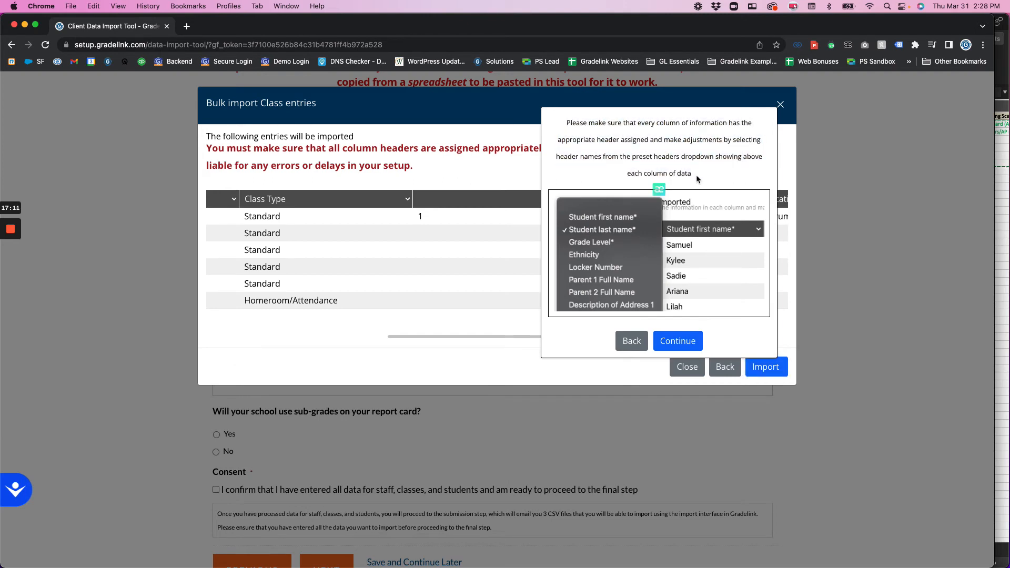
left_click(688, 347)
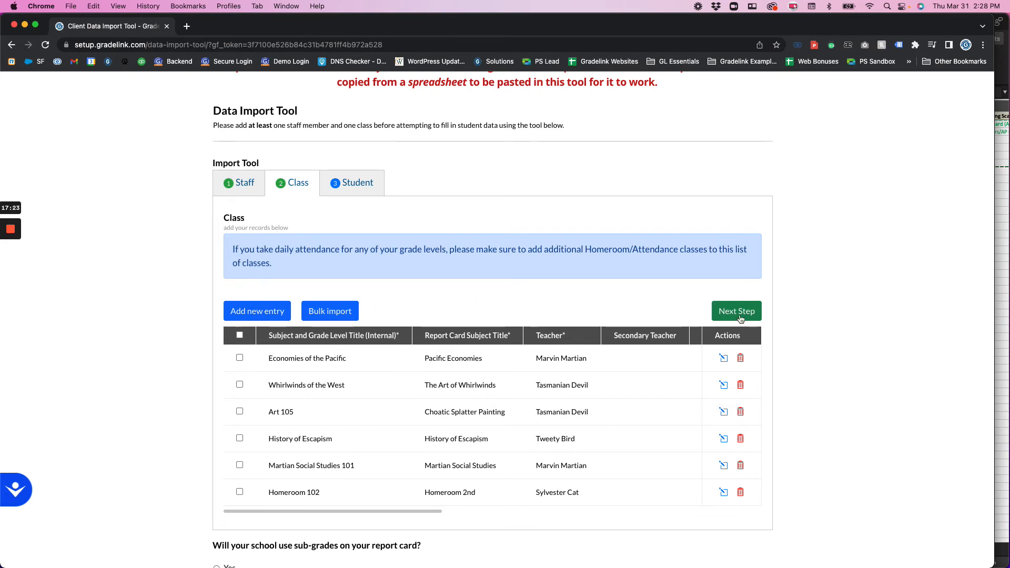
Proceed from Class to the Student step and open the bulk import for student entries
left_click(737, 315)
left_click(741, 311)
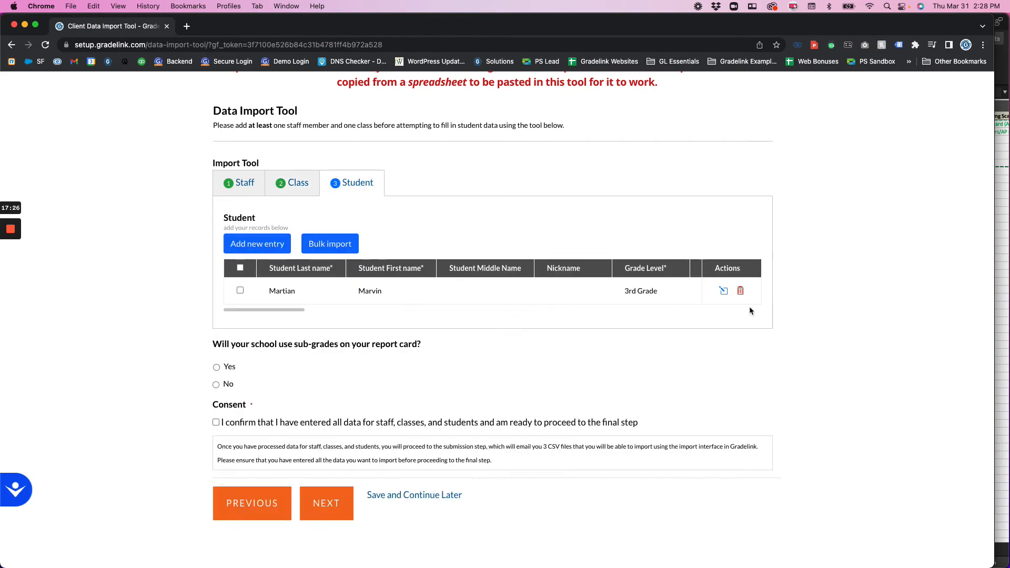
left_click(338, 249)
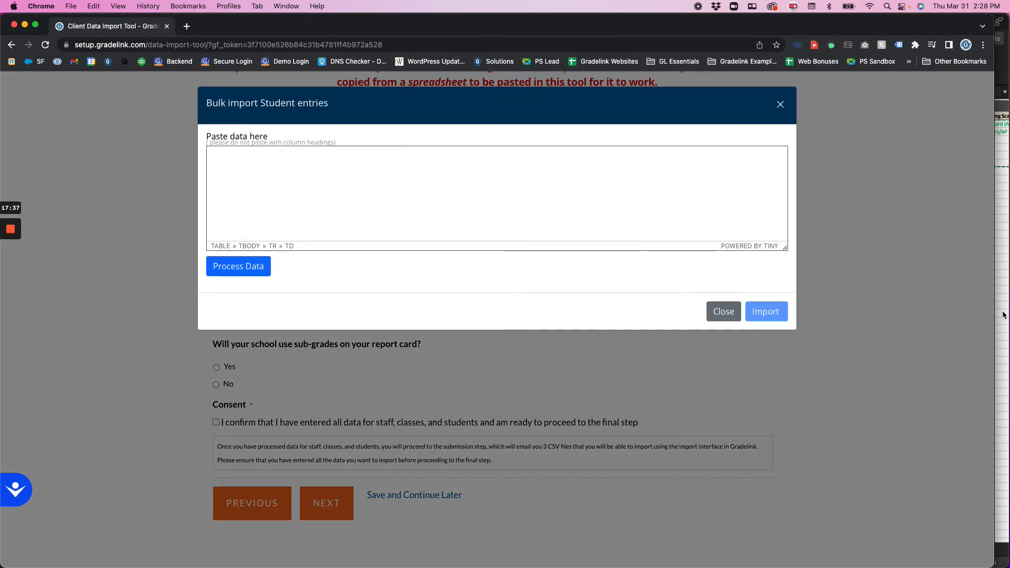
Switch to the Import Tool Master Sheet in Excel and copy the selected student rows from the Students sheet
left_click(1002, 314)
left_click(655, 550)
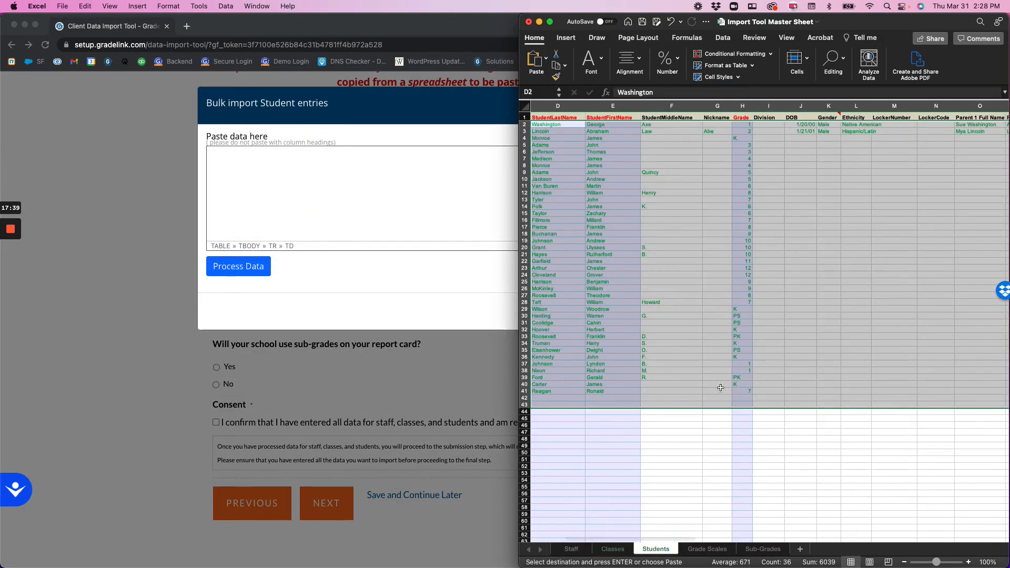
right_click(602, 184)
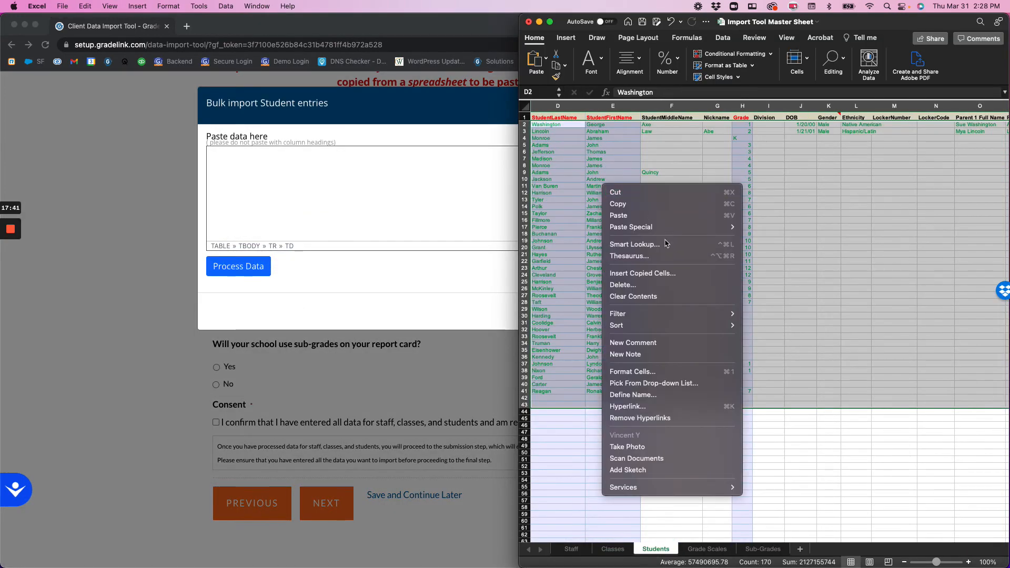
left_click(631, 209)
Return to the Data Import Tool in Chrome, paste the copied student rows into the bulk import and process the data
left_click(272, 191)
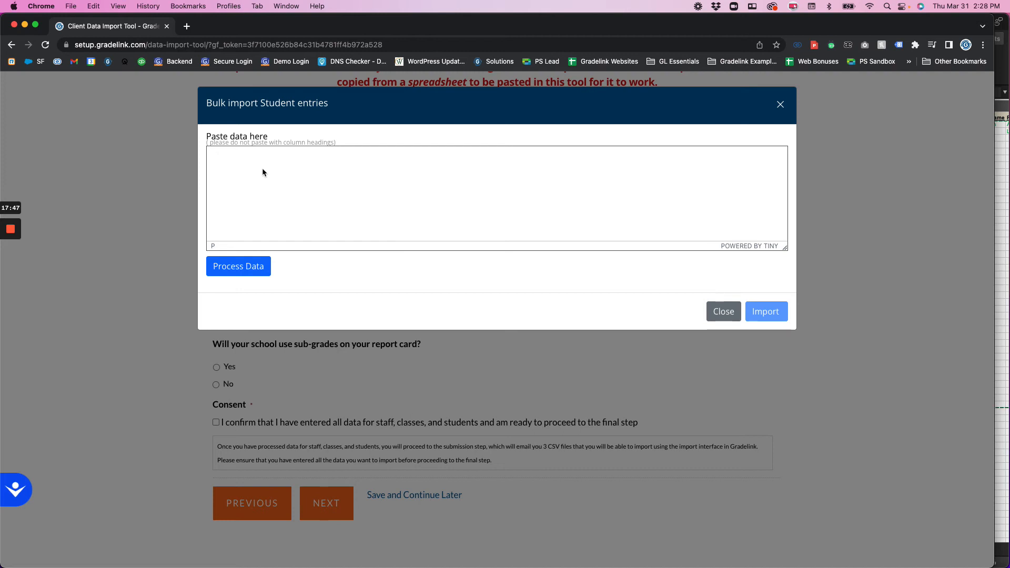
key("super+v")
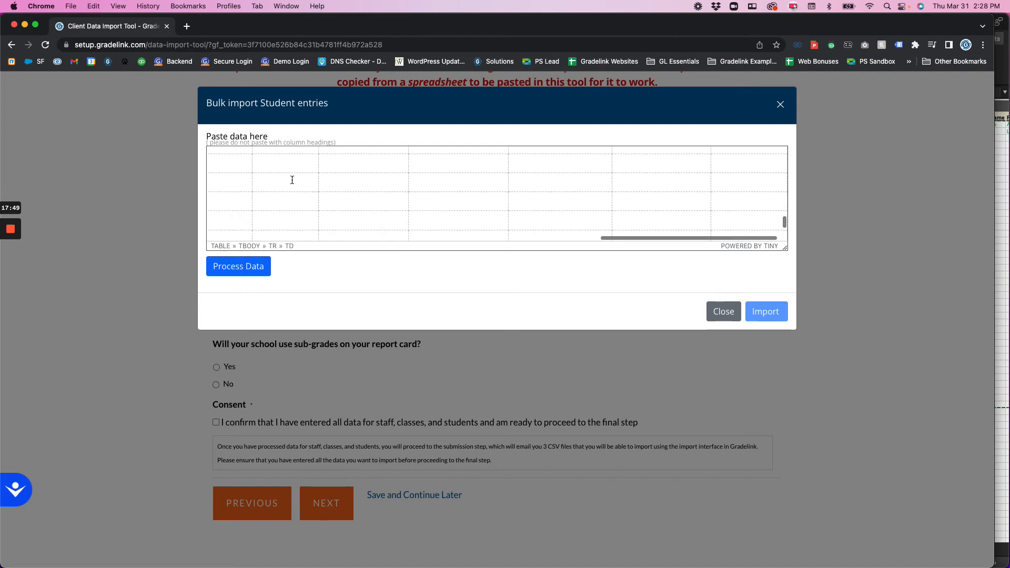
scroll(356, 198, "up", 11)
scroll(347, 196, "left", 12)
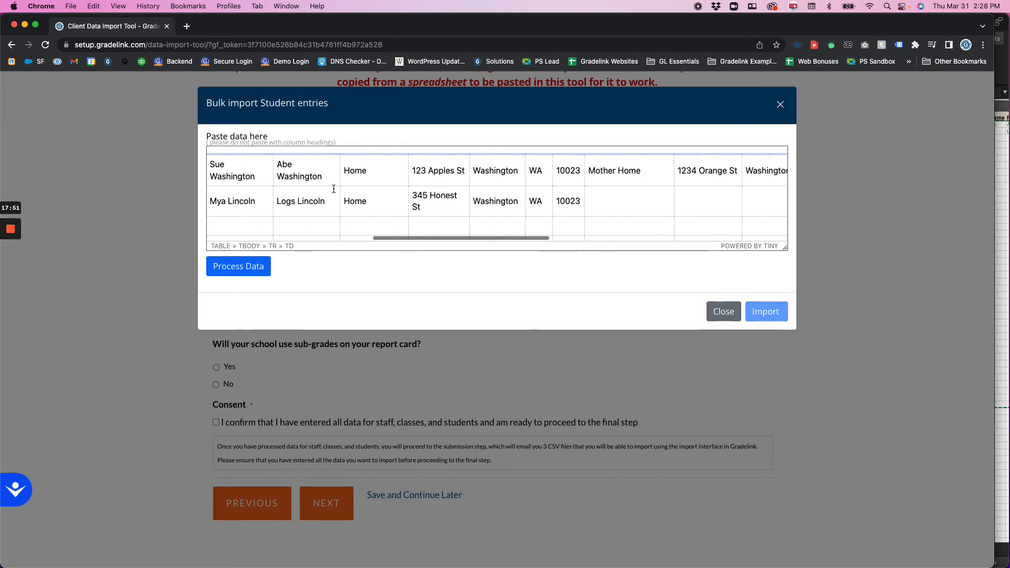
scroll(334, 189, "left", 6)
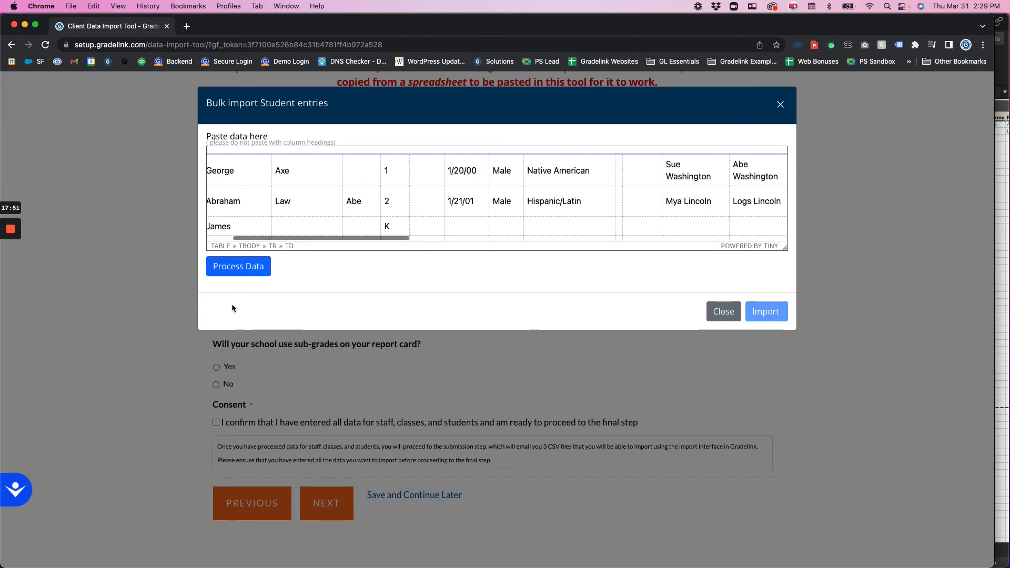
left_click(228, 268)
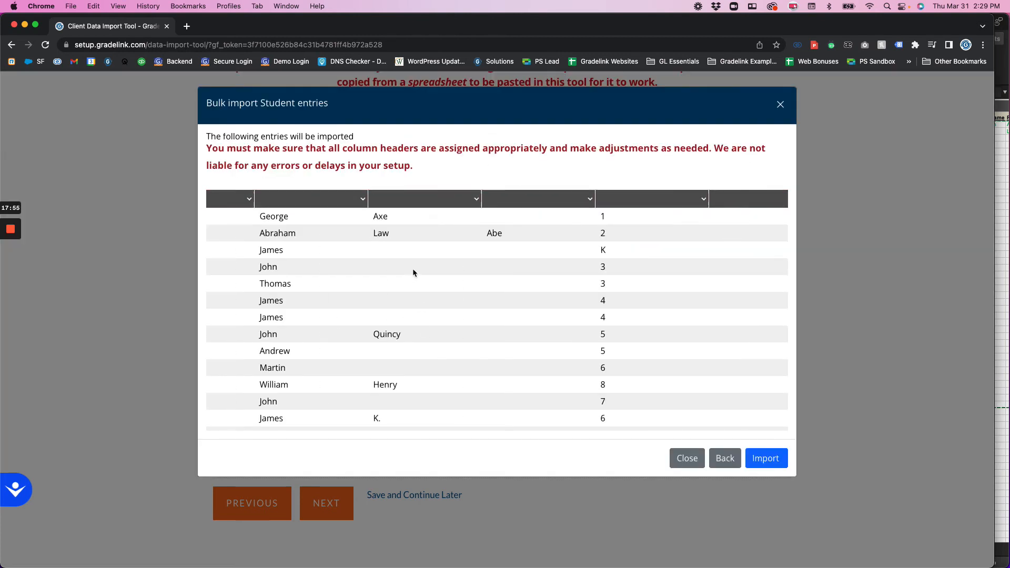
Examine all columns of the student import preview, from the student names and grades through the parent, address and email data
scroll(411, 271, "left", 3)
scroll(408, 271, "right", 12)
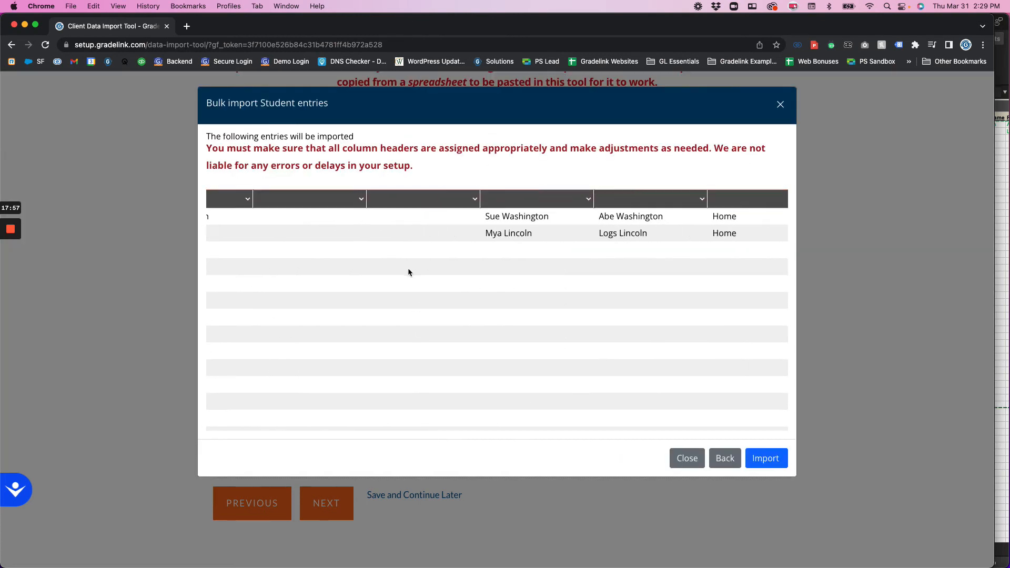
scroll(408, 267, "right", 10)
scroll(407, 267, "left", 20)
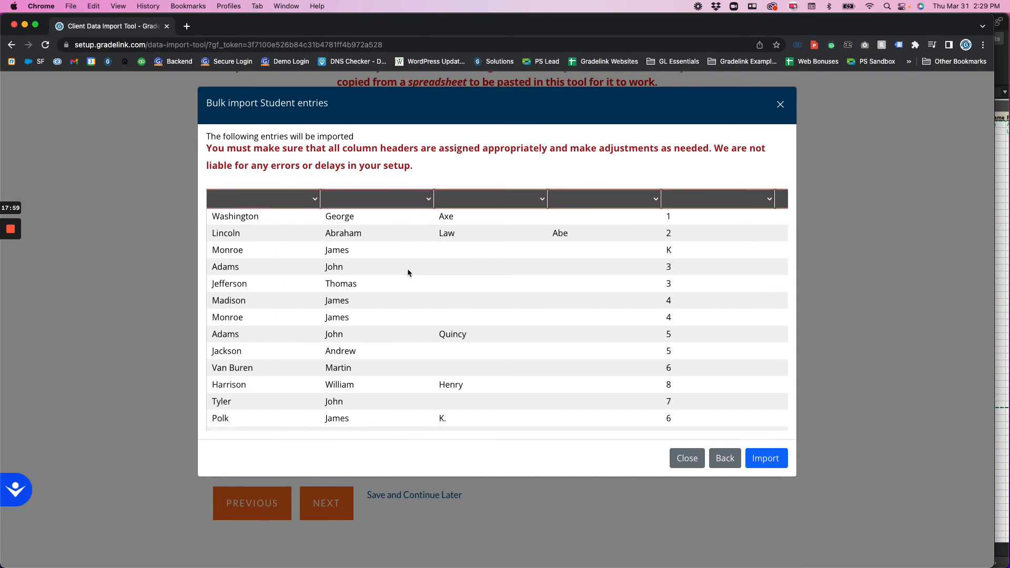
scroll(300, 243, "right", 20)
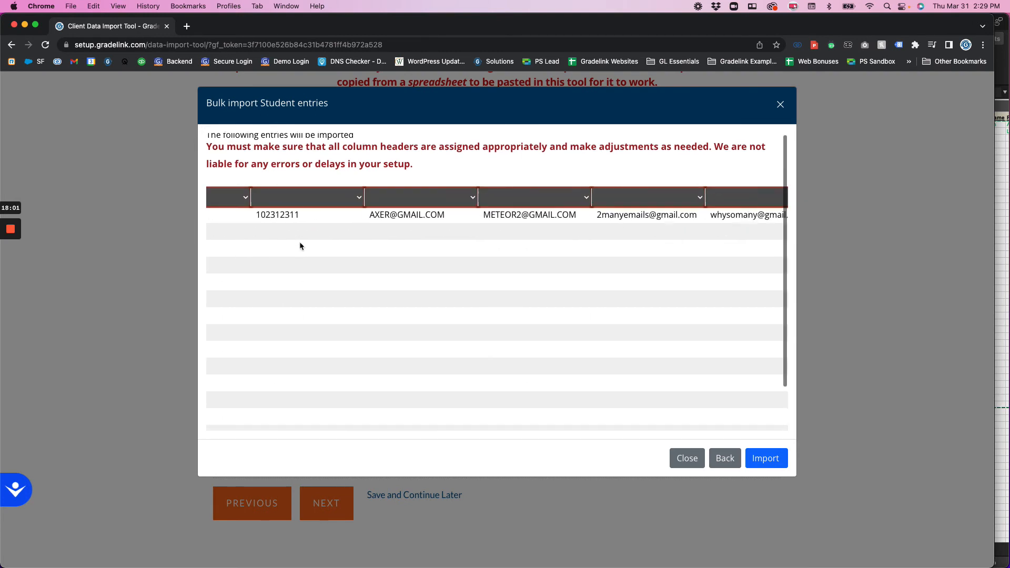
scroll(300, 245, "left", 20)
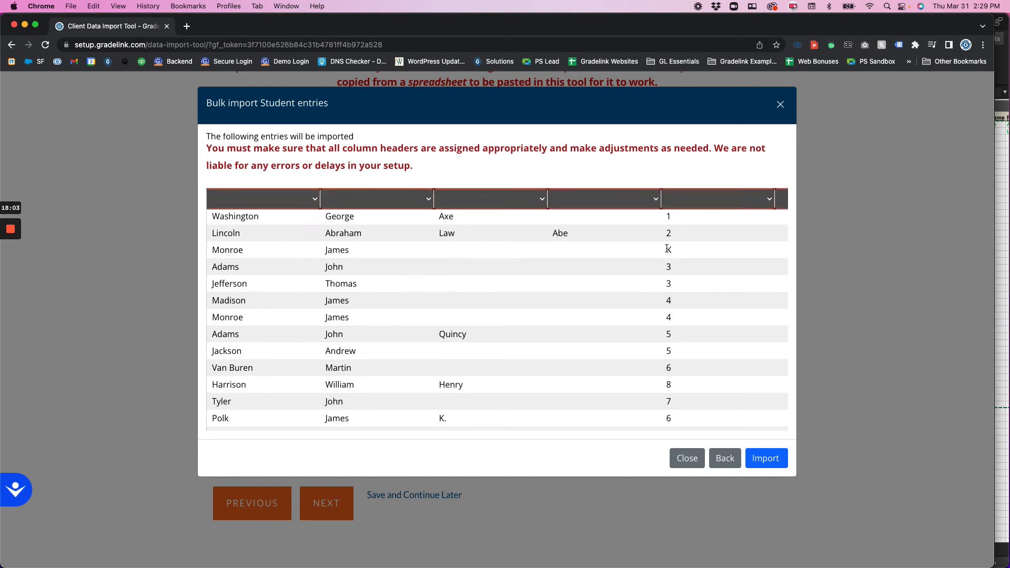
scroll(389, 333, "right", 10)
scroll(378, 328, "left", 15)
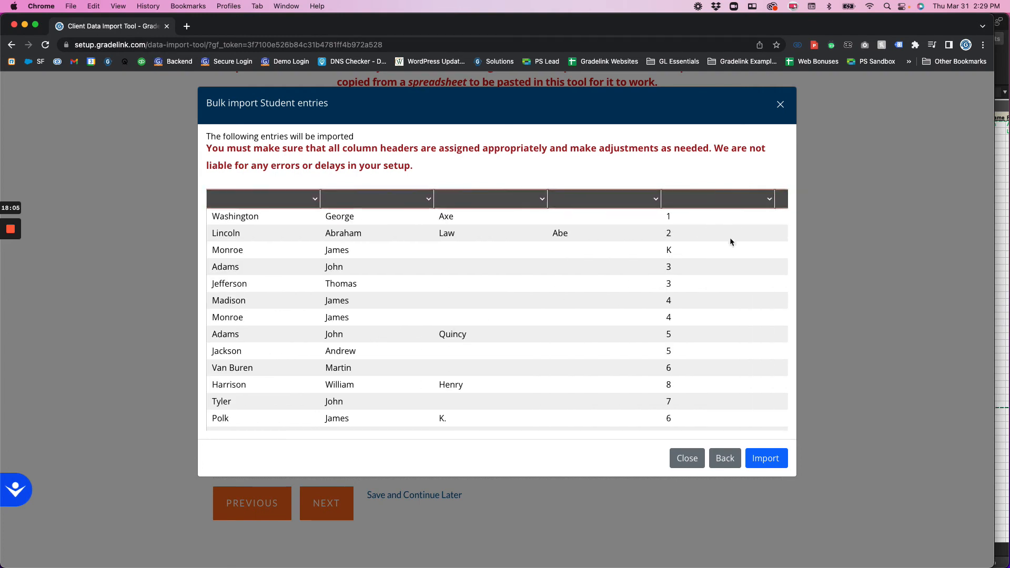
scroll(730, 238, "down", 2)
scroll(730, 238, "right", 15)
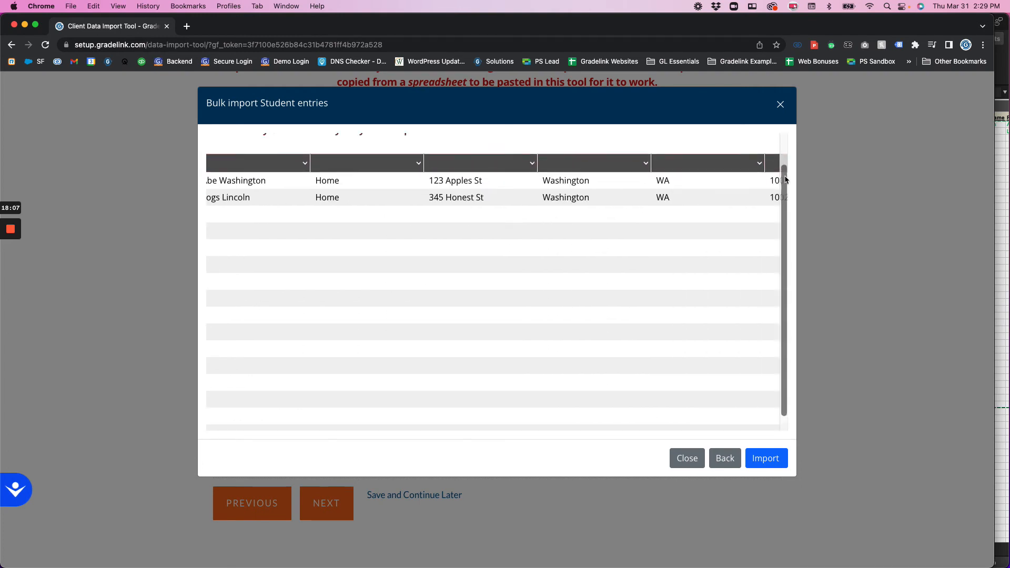
scroll(784, 163, "down", 1)
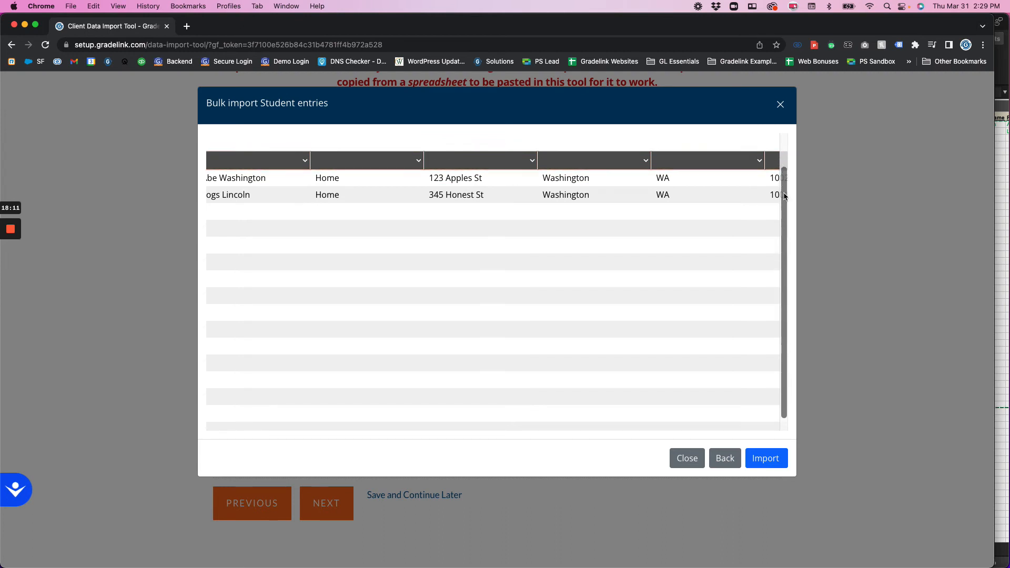
left_click_drag(783, 194, 781, 142)
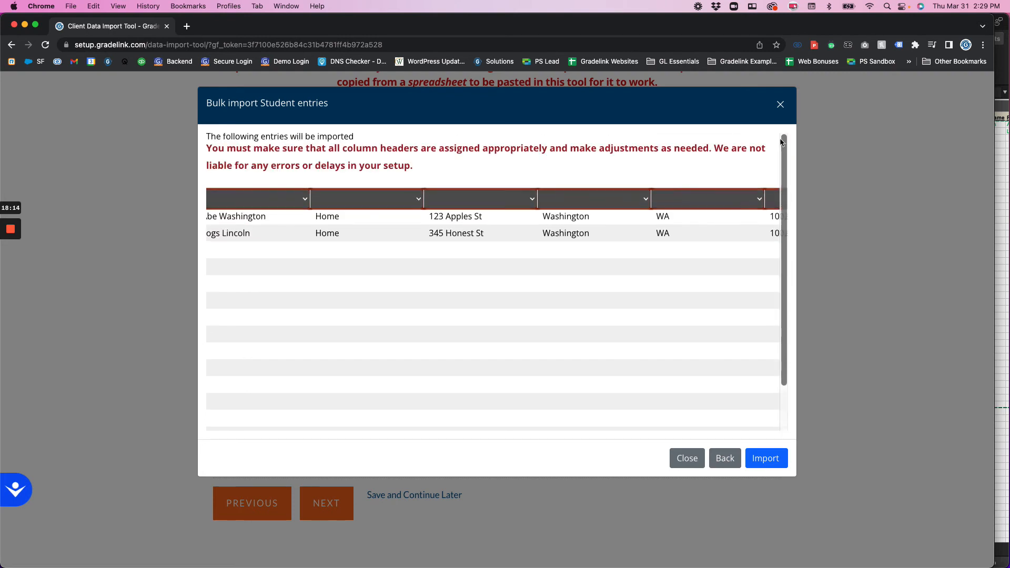
scroll(371, 216, "left", 5)
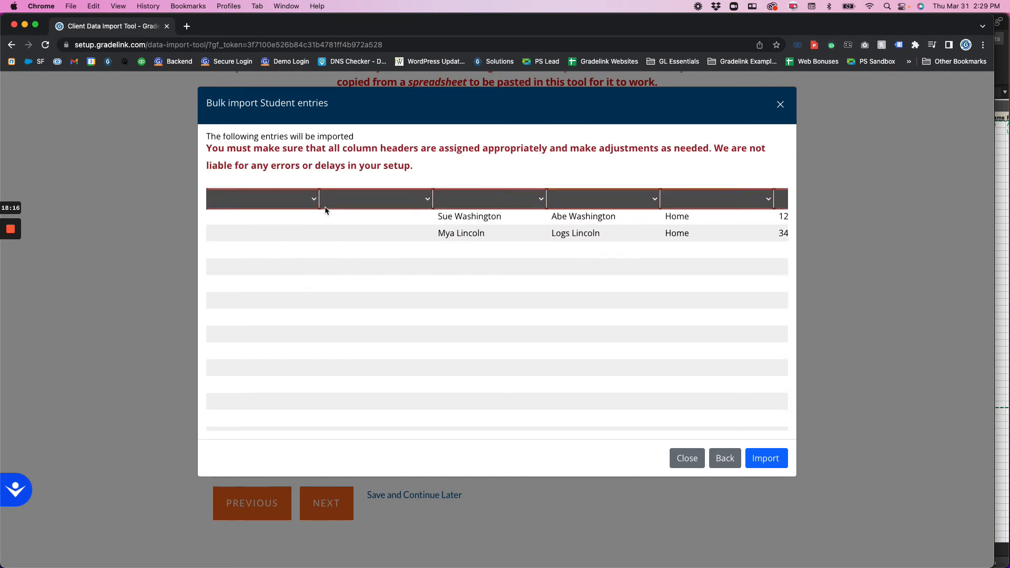
scroll(325, 209, "left", 5)
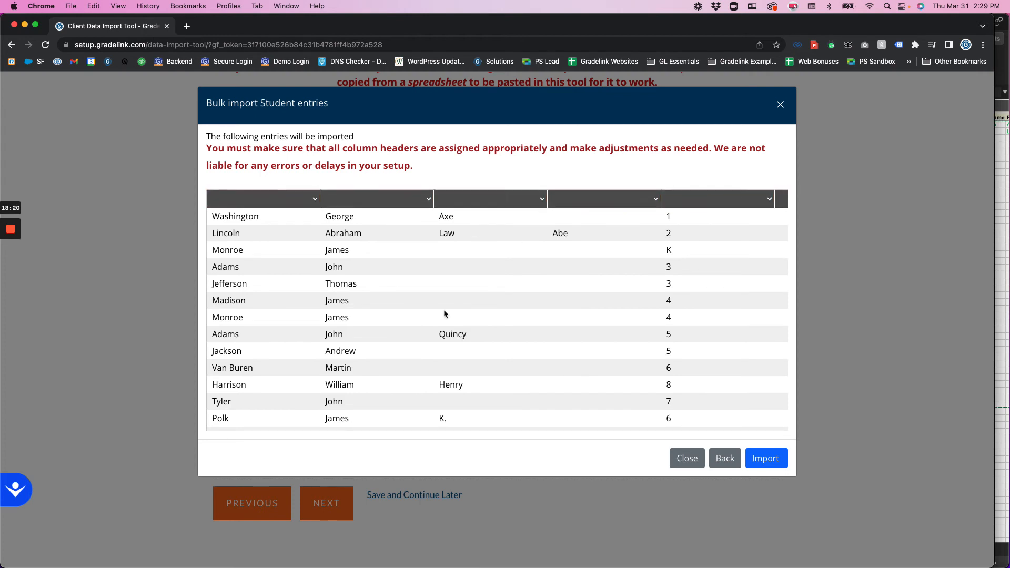
scroll(430, 290, "right", 10)
scroll(431, 290, "left", 10)
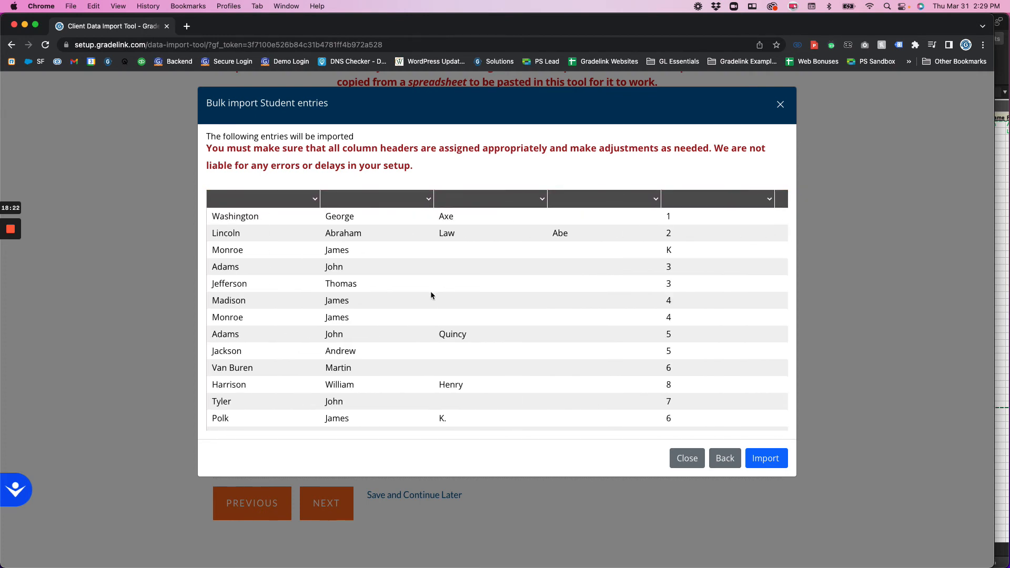
scroll(374, 228, "right", 10)
scroll(371, 228, "left", 10)
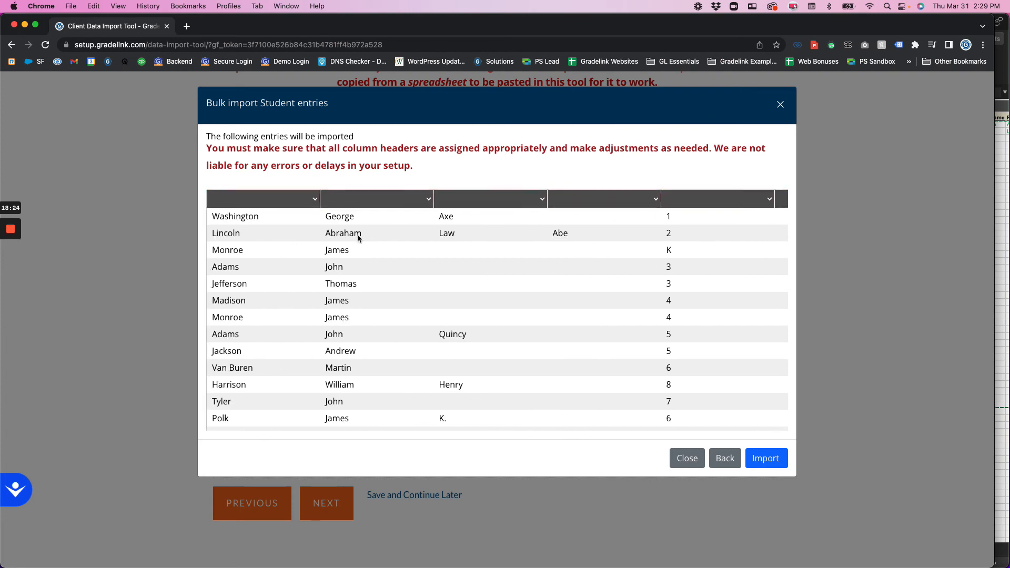
Assign Student Last name to the first column and Student First name to the second column of the student import
left_click(282, 203)
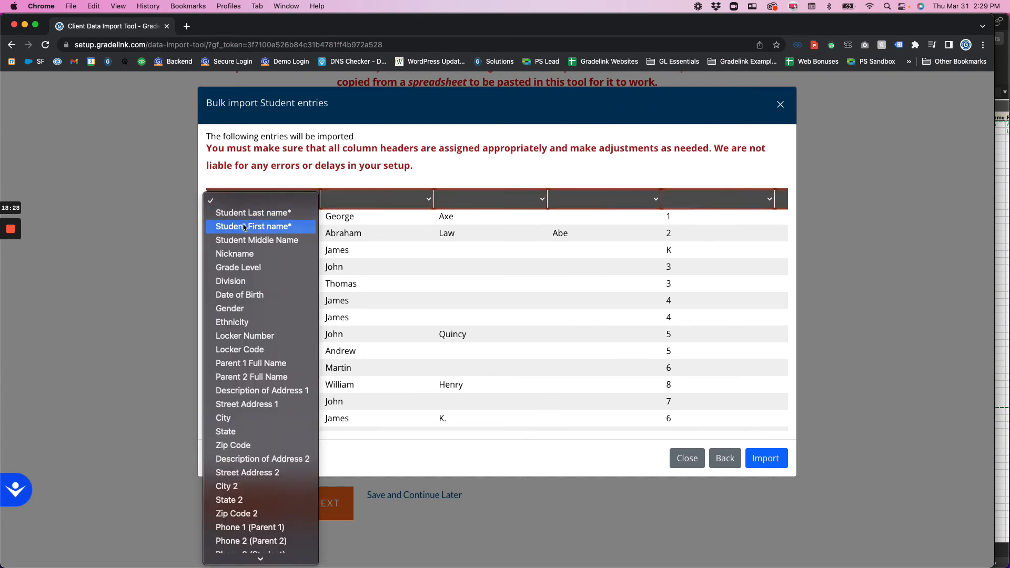
left_click(251, 201)
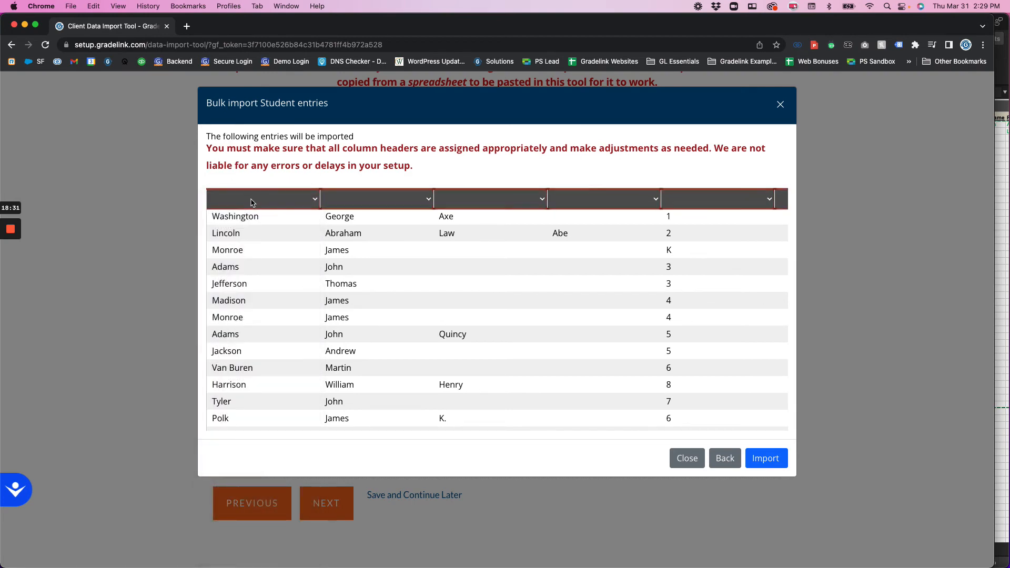
left_click(251, 203)
left_click(245, 212)
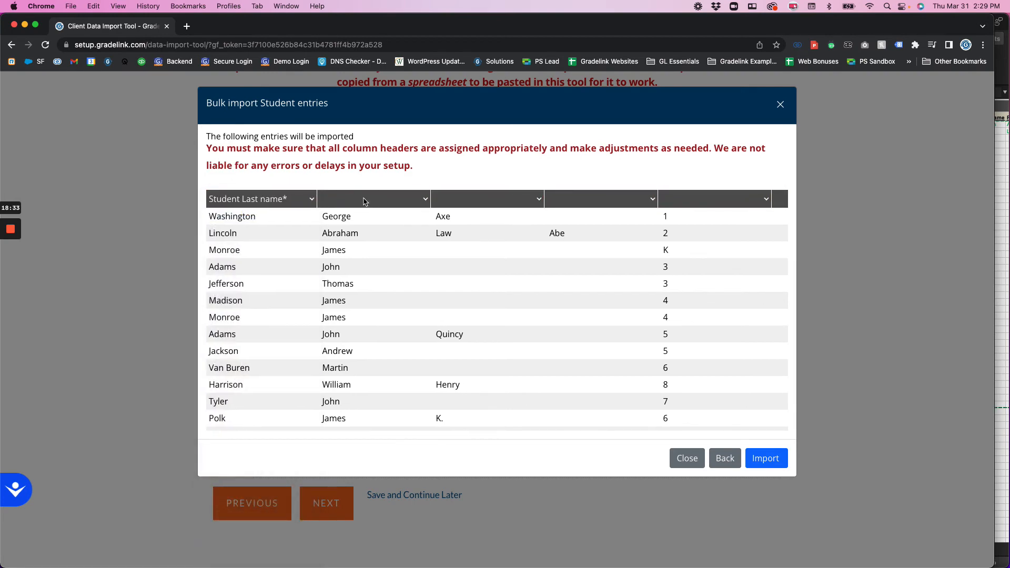
left_click(365, 201)
left_click(363, 227)
Assign Grade Level to the fifth column of the student import, which holds the grade values
left_click(475, 202)
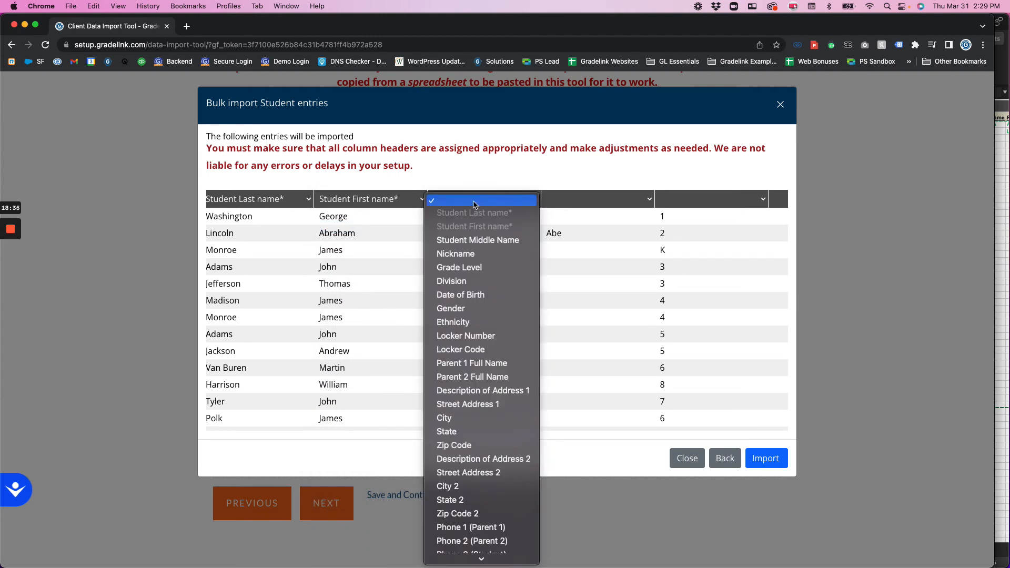
left_click(370, 185)
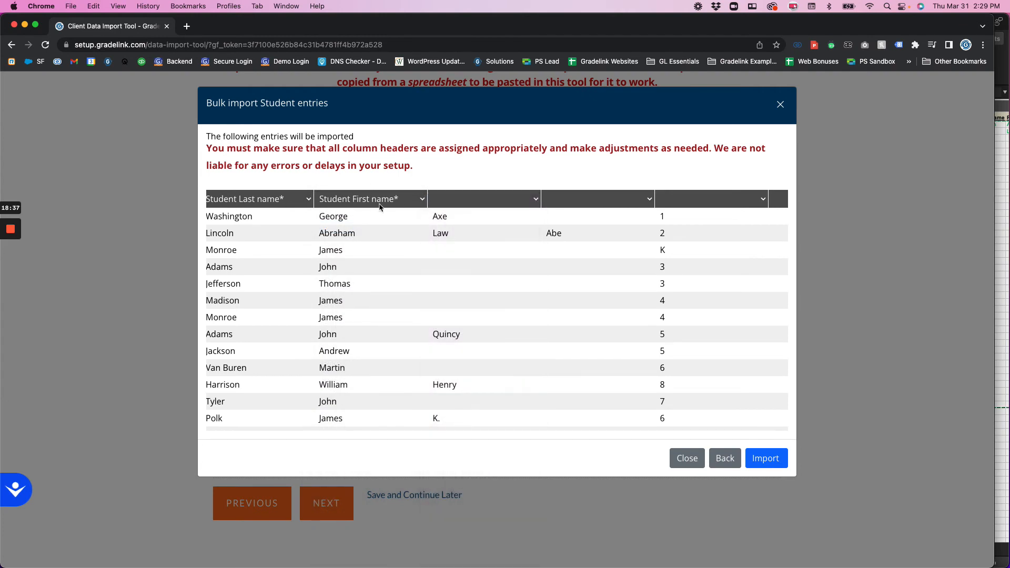
scroll(617, 208, "right", 4)
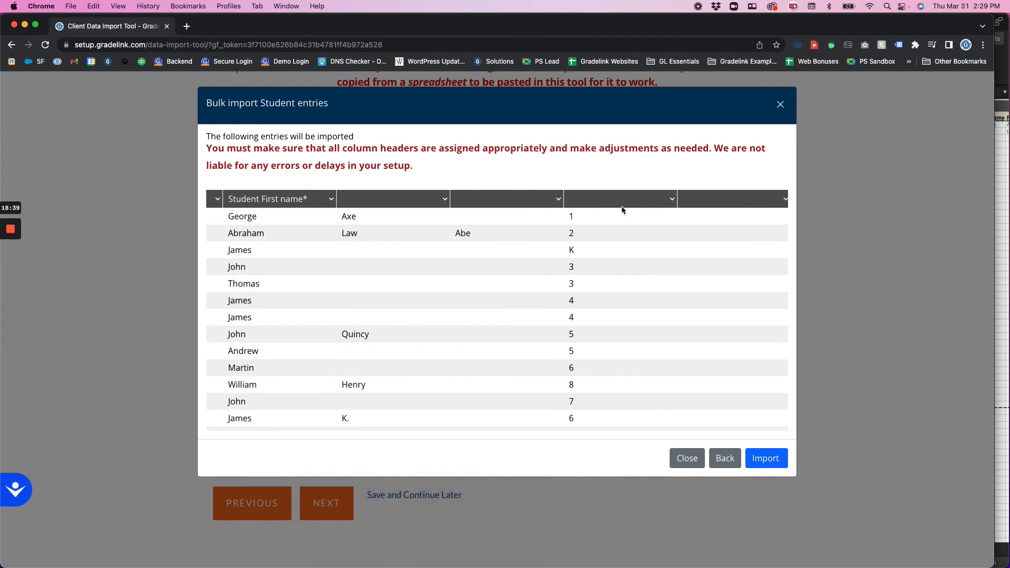
left_click(615, 202)
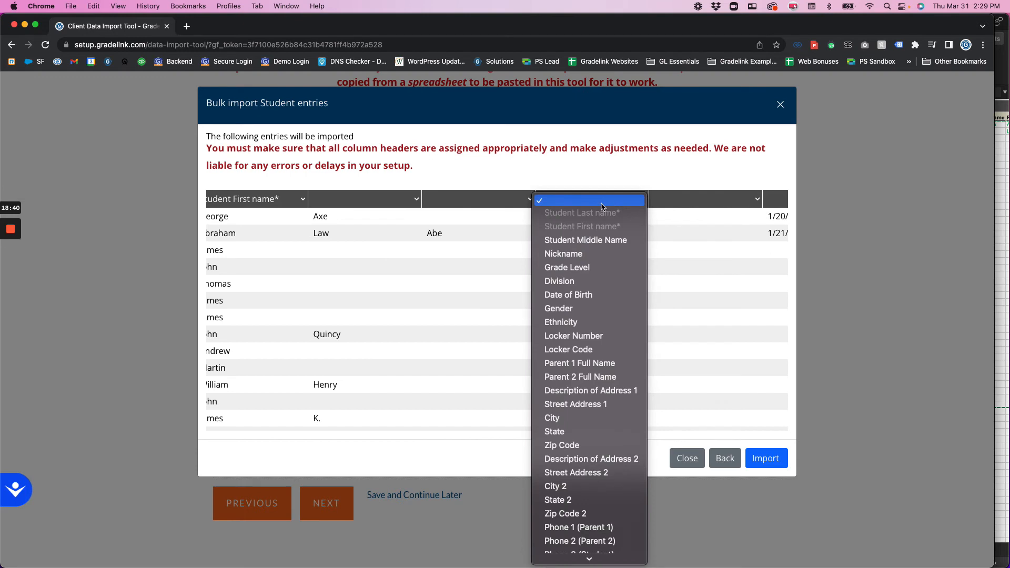
left_click(569, 267)
Assign Student Middle Name to the third column and Nickname to the fourth column of the student import
scroll(381, 222, "left", 4)
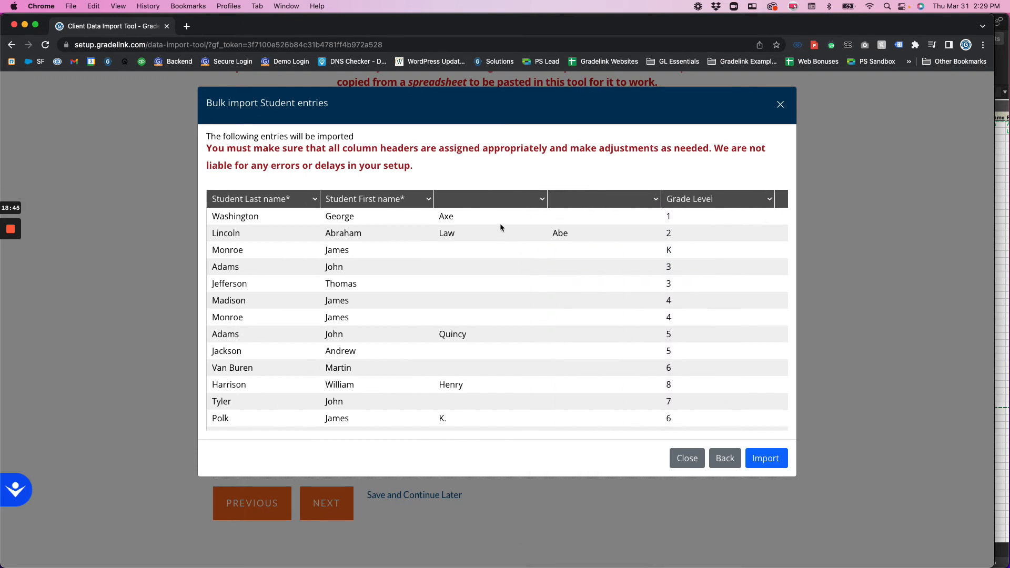
left_click(471, 200)
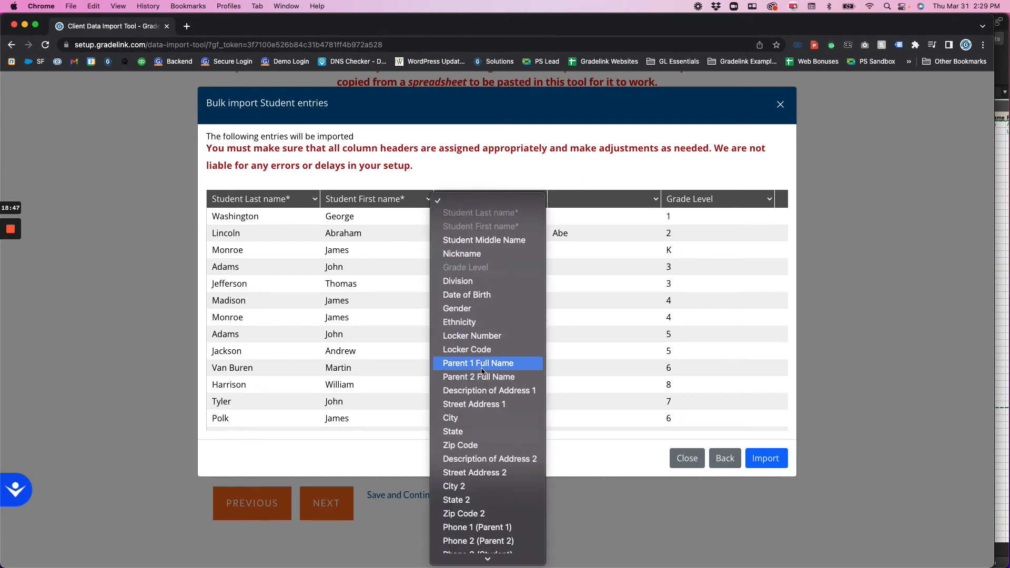
scroll(484, 521, "down", 3)
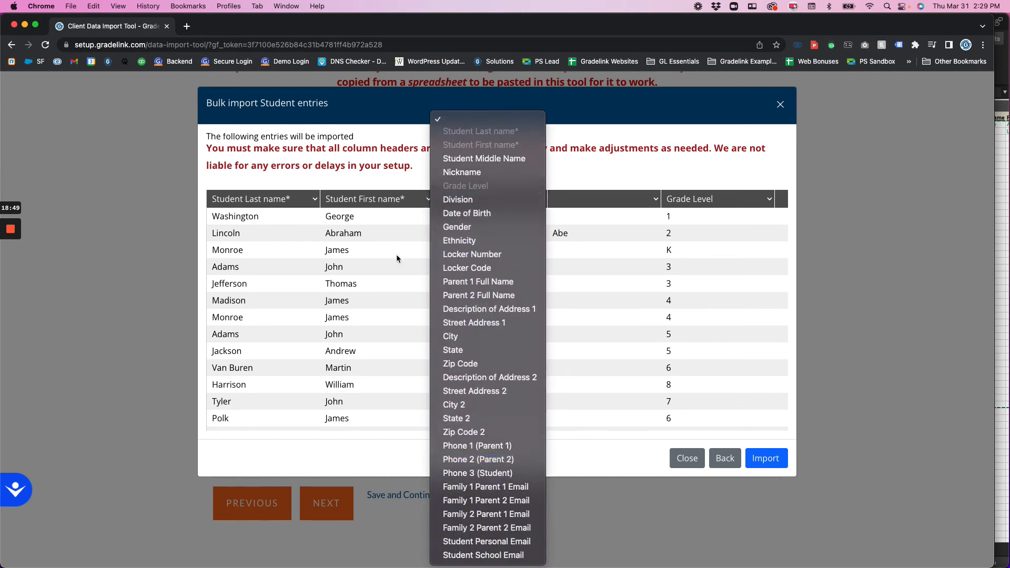
left_click(397, 283)
left_click(468, 203)
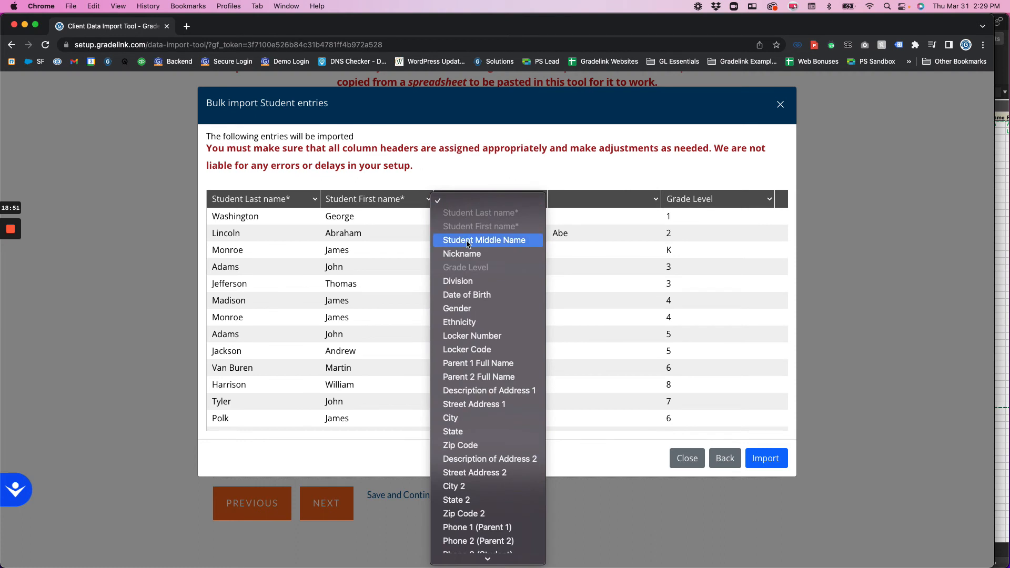
left_click(468, 241)
left_click(576, 200)
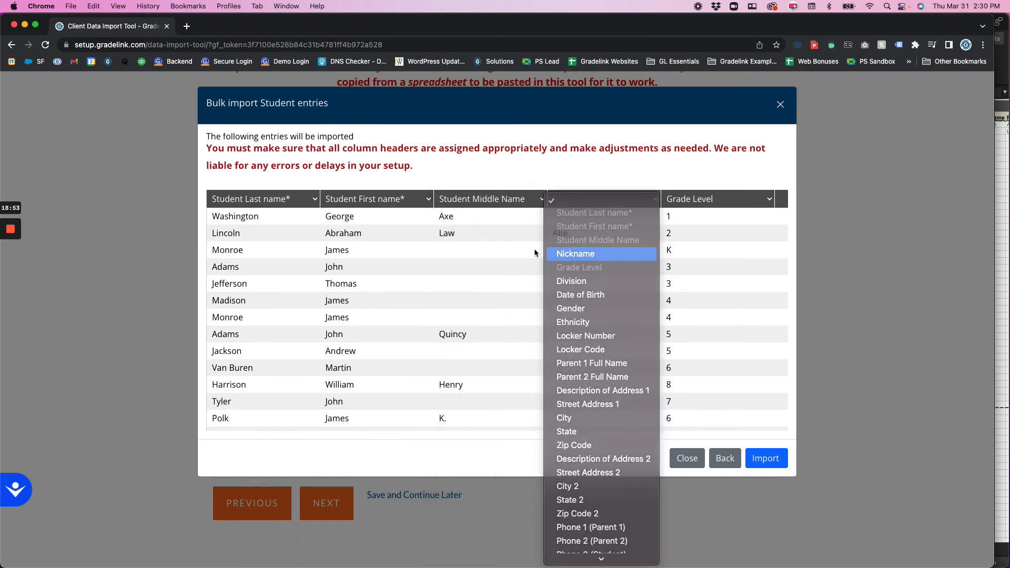
left_click(568, 252)
Skip the empty column after Grade Level and assign Date of Birth, Gender and Ethnicity to the three columns that follow
scroll(567, 243, "right", 5)
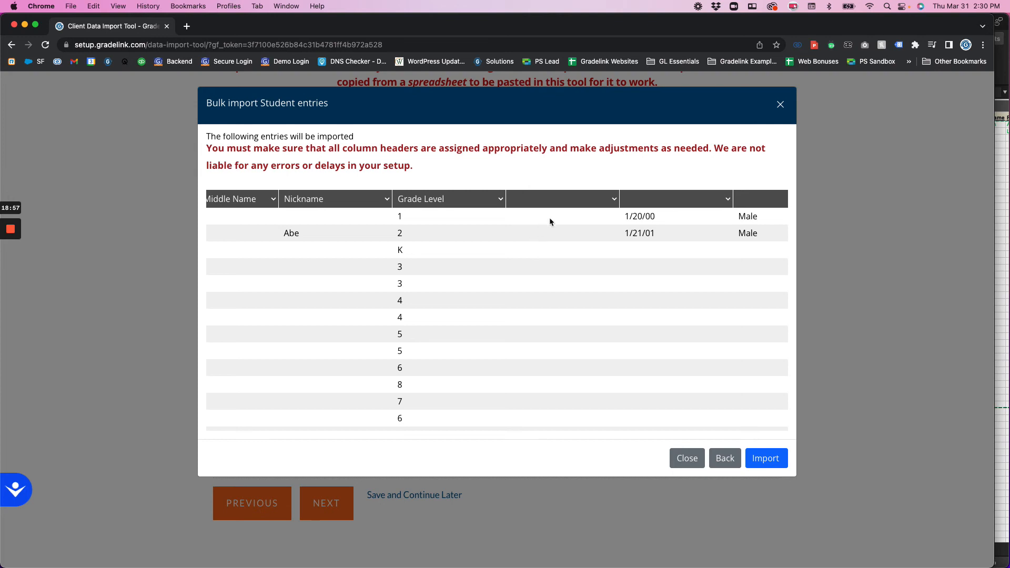
left_click(550, 200)
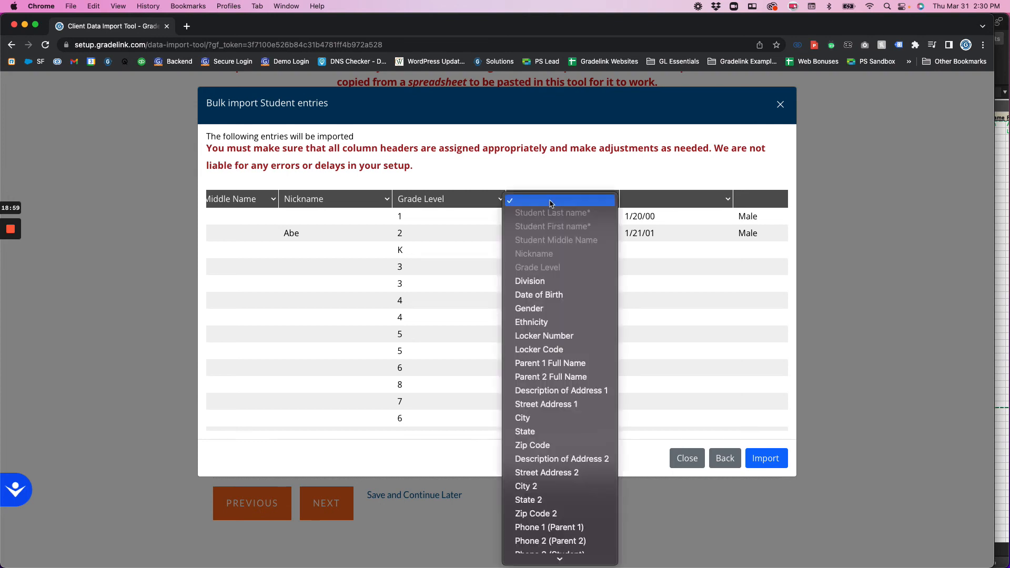
left_click(577, 181)
scroll(647, 237, "right", 3)
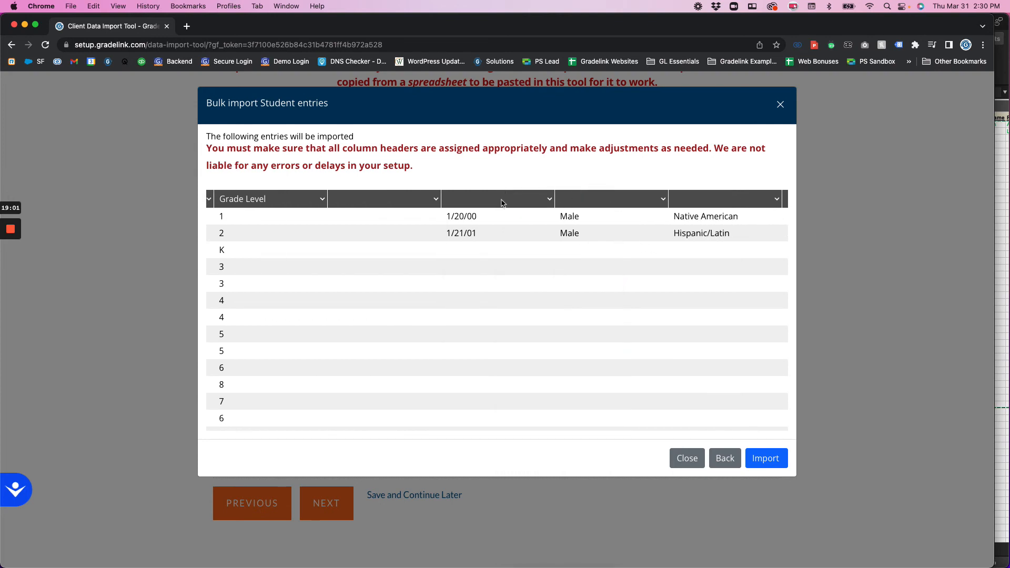
left_click(504, 202)
left_click(474, 294)
left_click(578, 198)
scroll(576, 236, "right", 5)
left_click(474, 200)
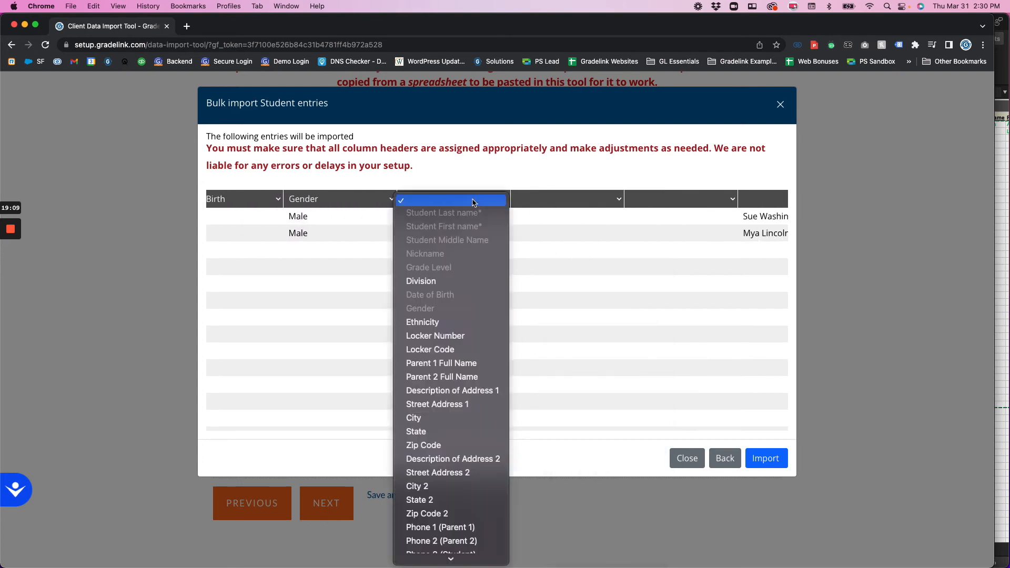
key("Return")
scroll(526, 237, "right", 5)
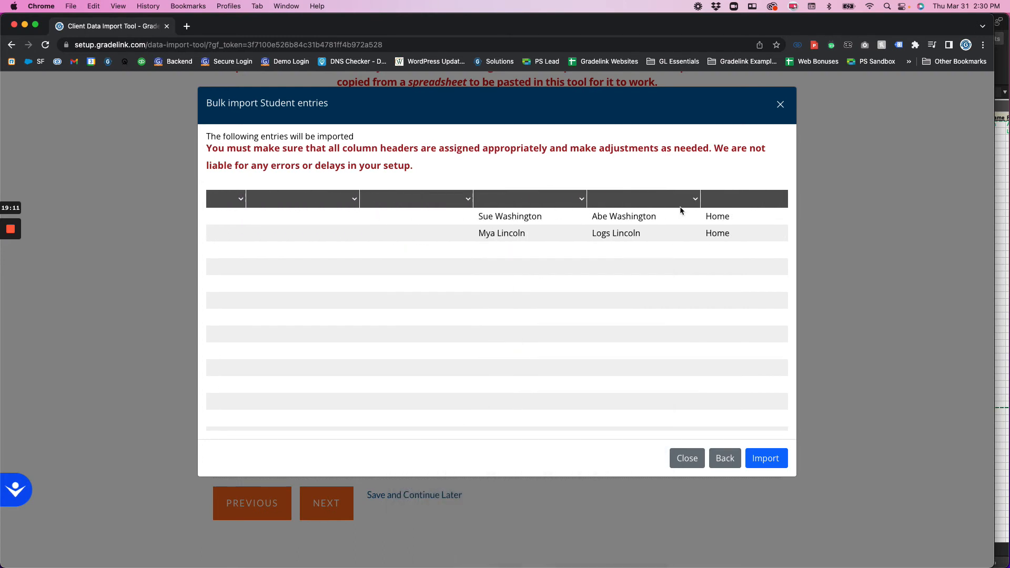
Assign Parent 1 Full Name and Parent 2 Full Name to the two columns containing the parents' names
left_click(473, 199)
left_click(476, 363)
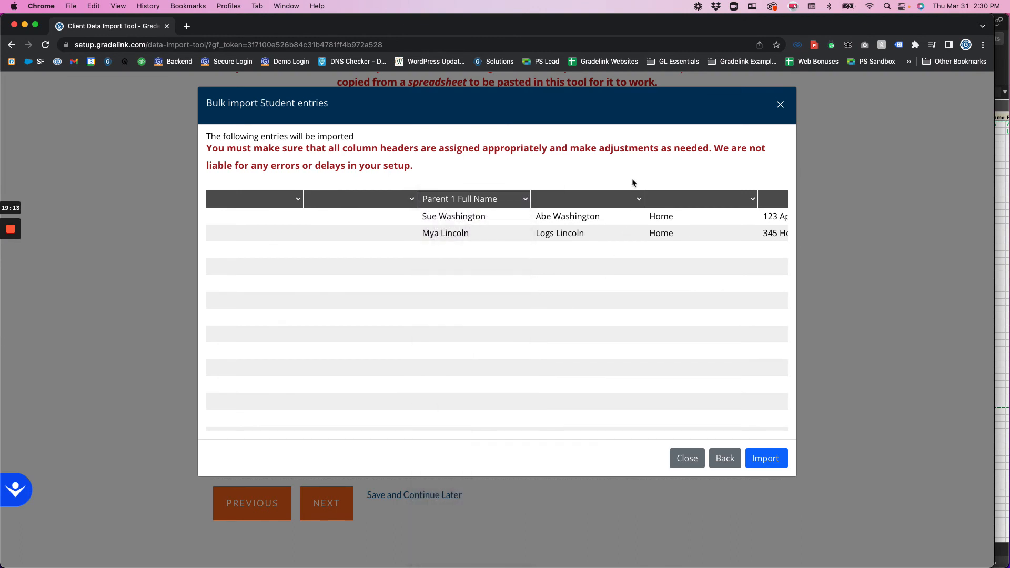
left_click(584, 199)
left_click(605, 377)
Assign Description of Address 1, Street Address 1 and City to the first three columns of the primary address
left_click(690, 199)
left_click(700, 391)
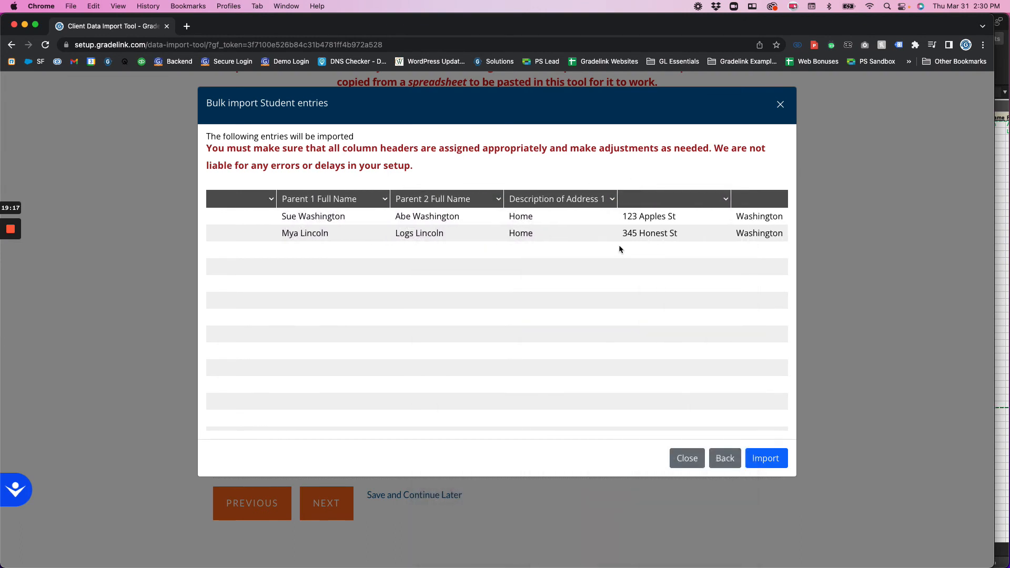
scroll(619, 247, "right", 5)
left_click(579, 200)
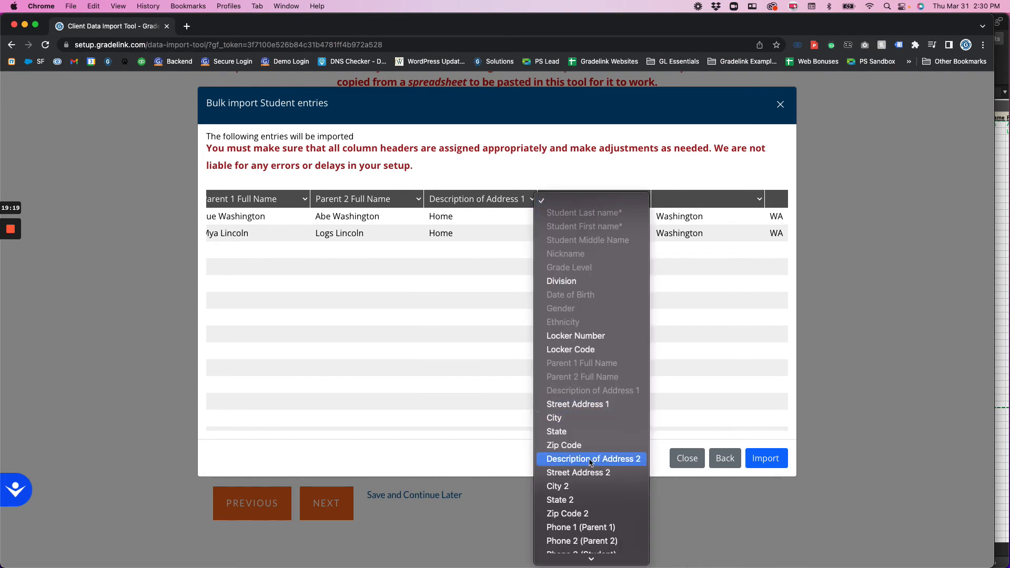
left_click(577, 405)
left_click(714, 202)
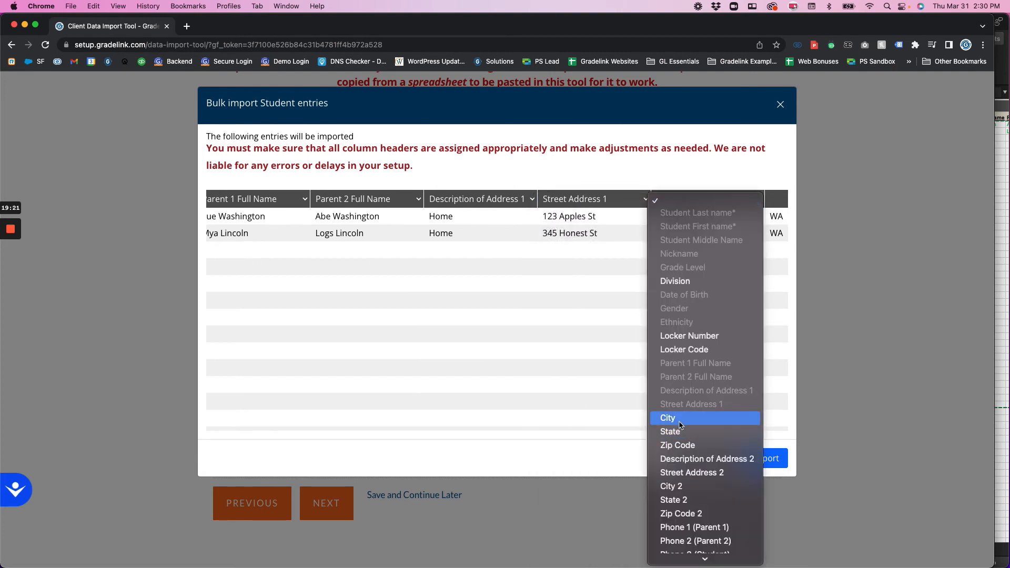
left_click(680, 418)
Assign State and Zip Code to the remaining two columns of the primary address
scroll(682, 295, "right", 5)
left_click(458, 200)
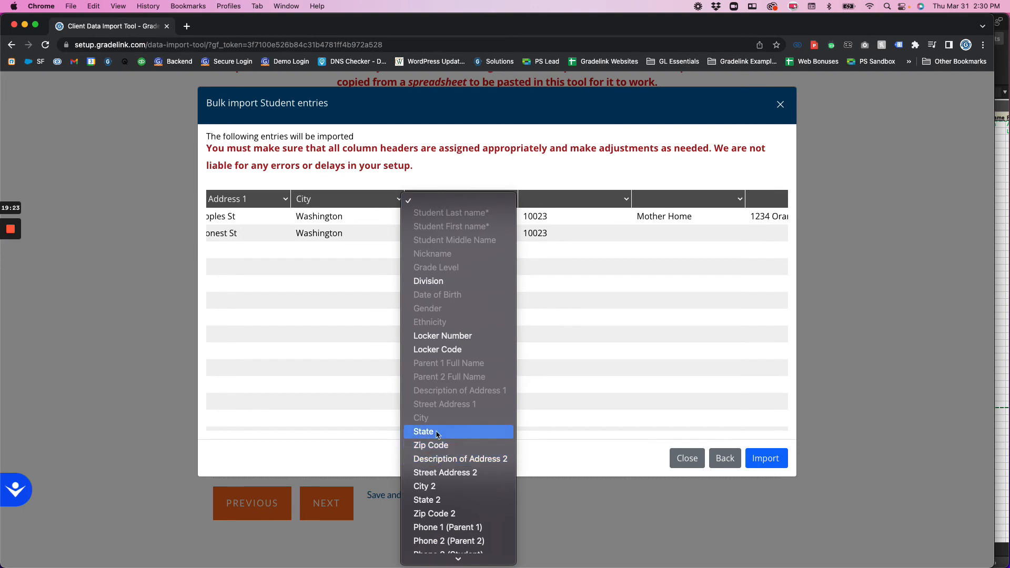
left_click(437, 432)
left_click(575, 203)
left_click(547, 445)
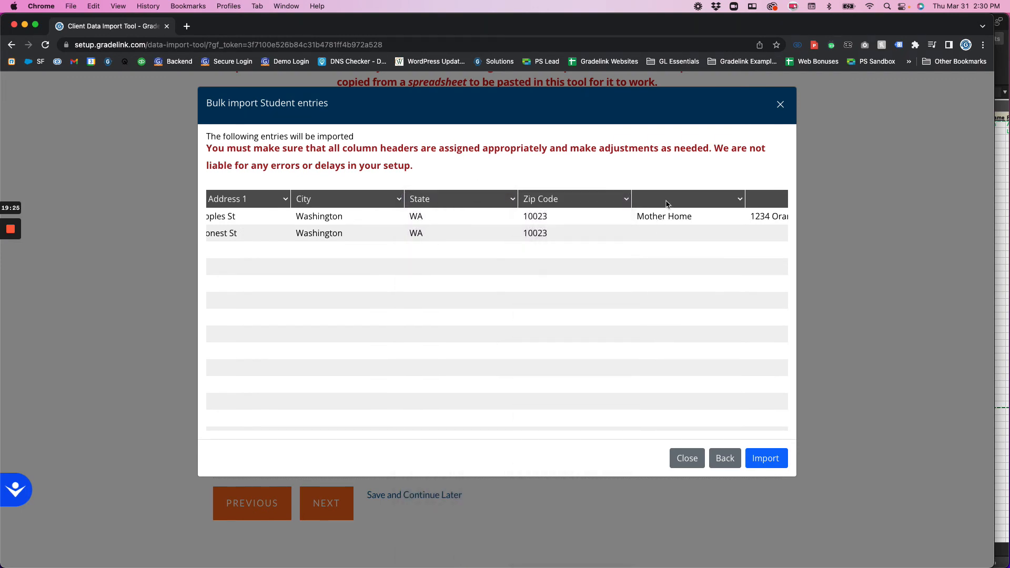
Assign Description of Address 2, Street Address 2 and City 2 to the first three columns of the second address
left_click(667, 202)
left_click(672, 459)
scroll(577, 266, "right", 5)
left_click(532, 200)
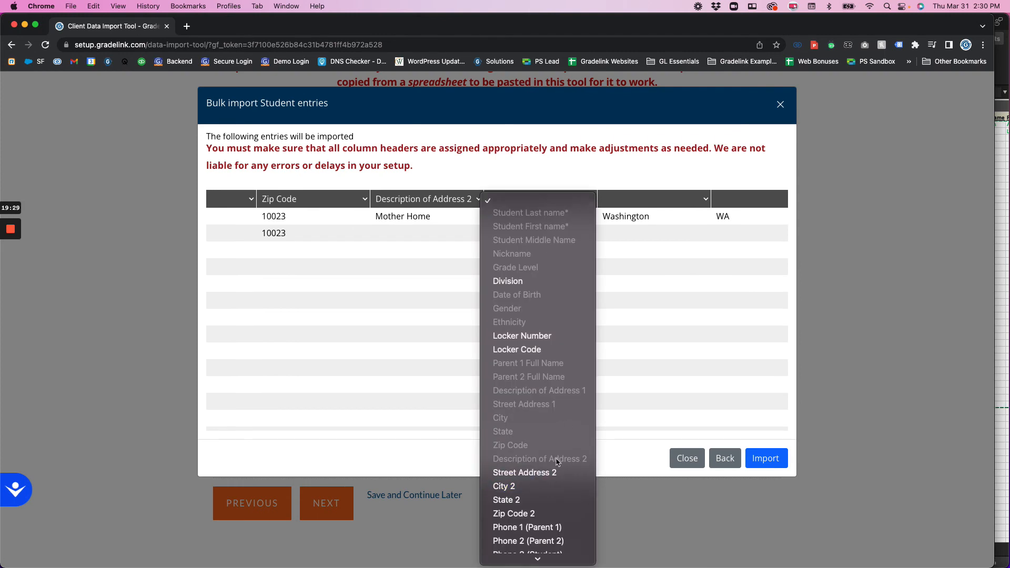
left_click(525, 472)
left_click(652, 200)
left_click(620, 486)
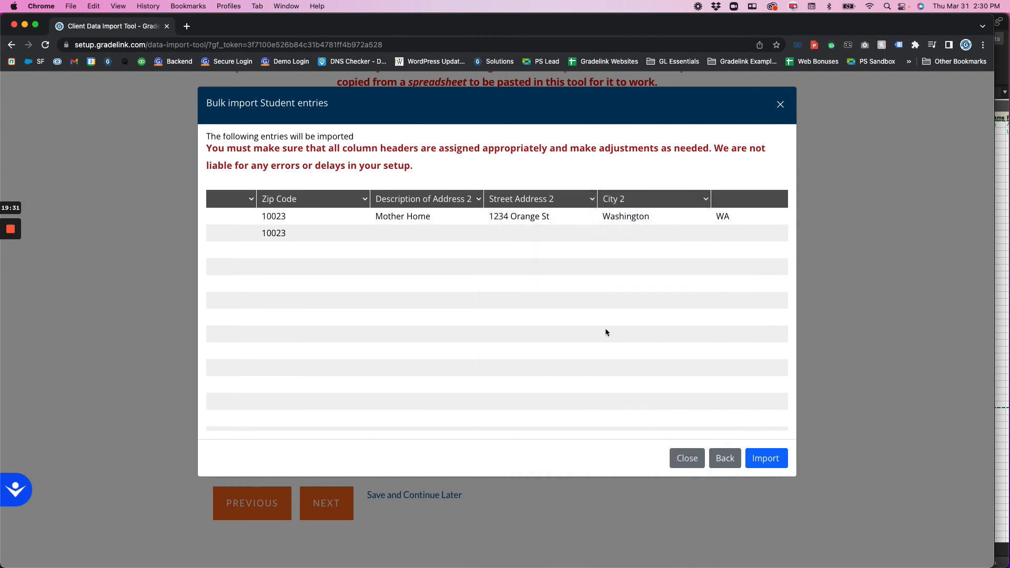
Assign State 2 and Zip Code 2 to the remaining two columns of the second address
scroll(605, 332, "right", 5)
left_click(391, 200)
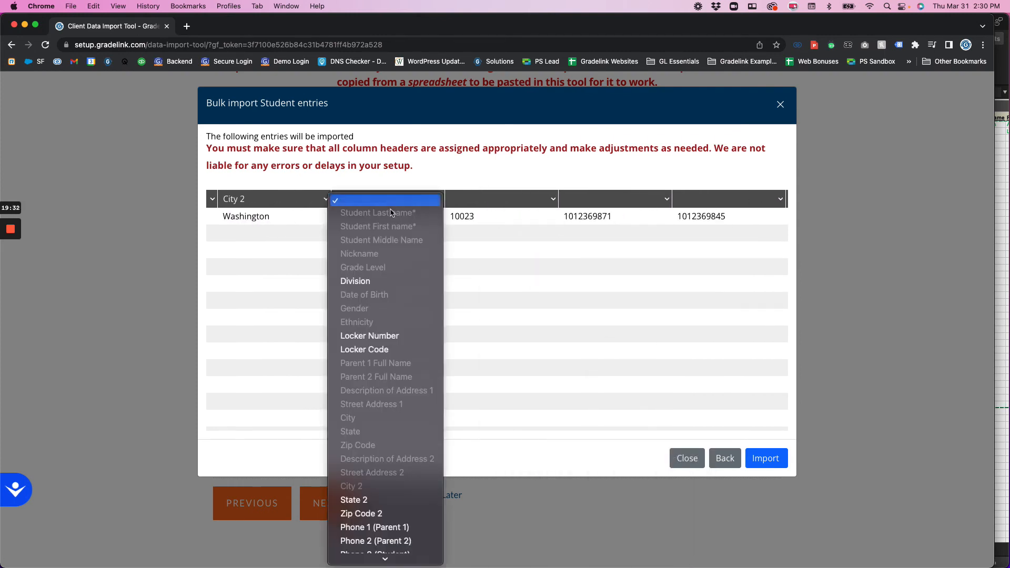
left_click(384, 499)
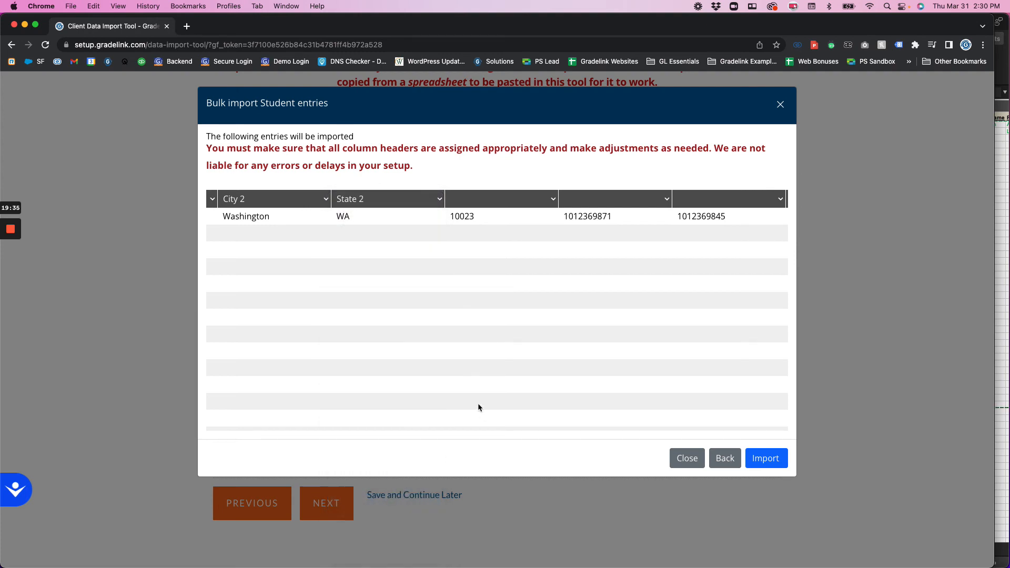
scroll(353, 229, "left", 4)
scroll(353, 232, "right", 5)
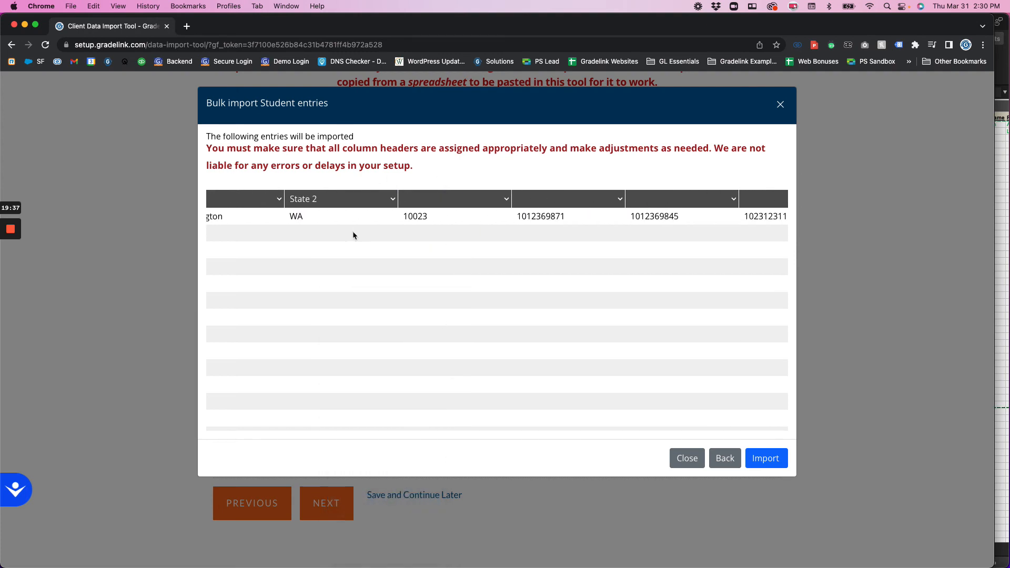
left_click(444, 202)
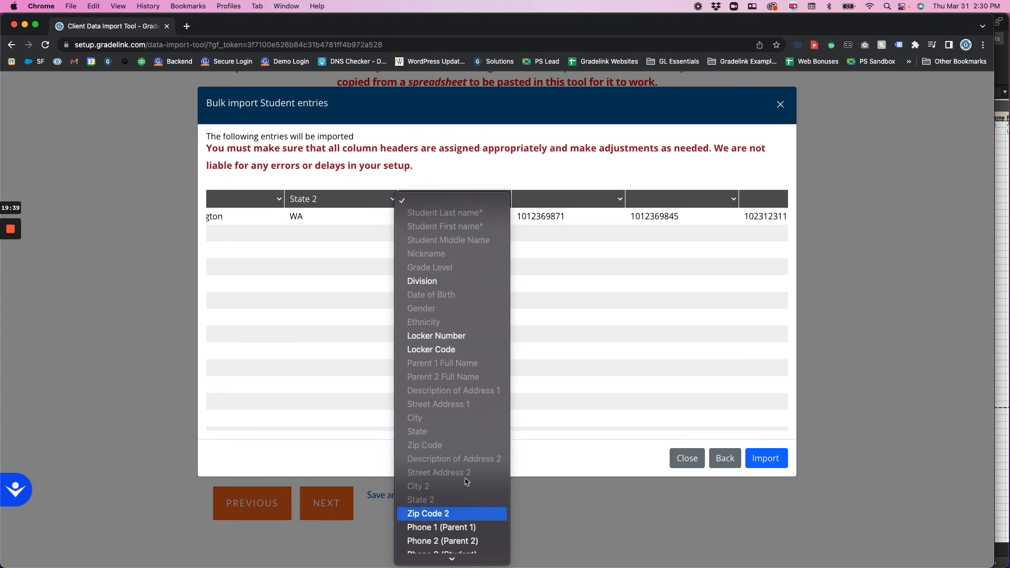
left_click(439, 512)
Assign Phone 1 (Parent 1), Phone 2 (Parent 2) and Phone 3 (Student) to the three phone number columns
left_click(566, 199)
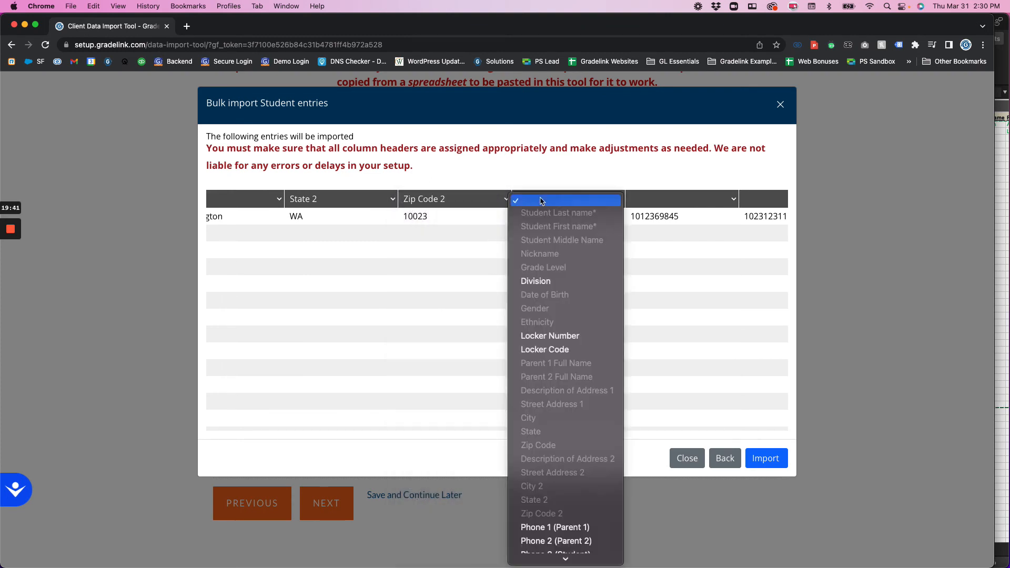
scroll(563, 521, "down", 3)
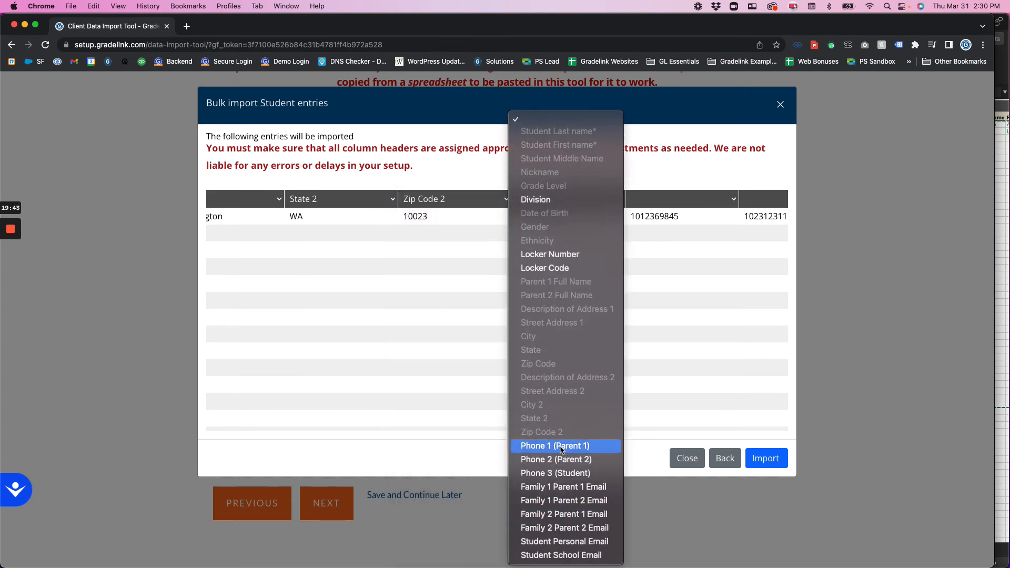
left_click(561, 446)
left_click(669, 199)
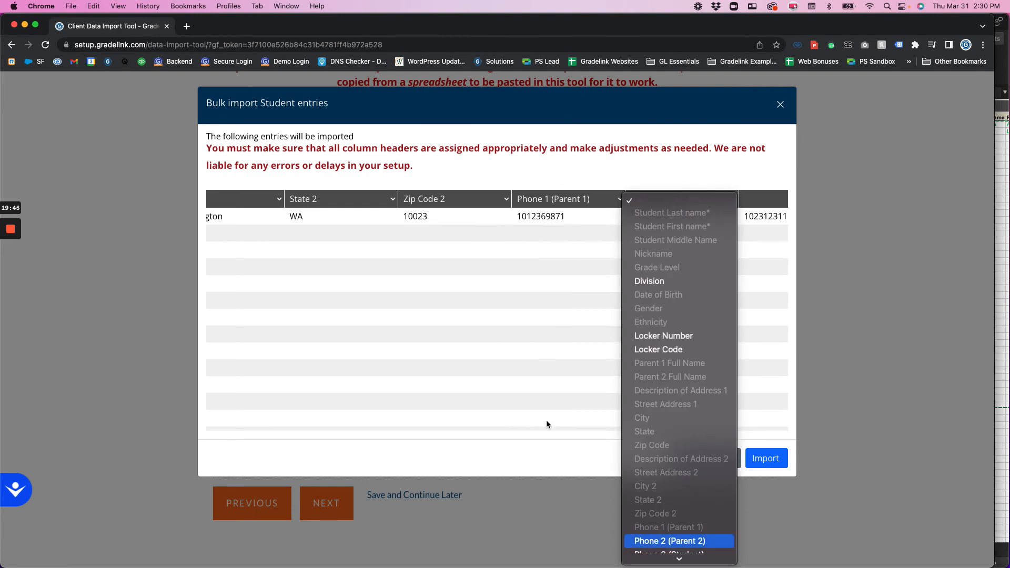
key("Return")
scroll(531, 365, "right", 6)
left_click(400, 199)
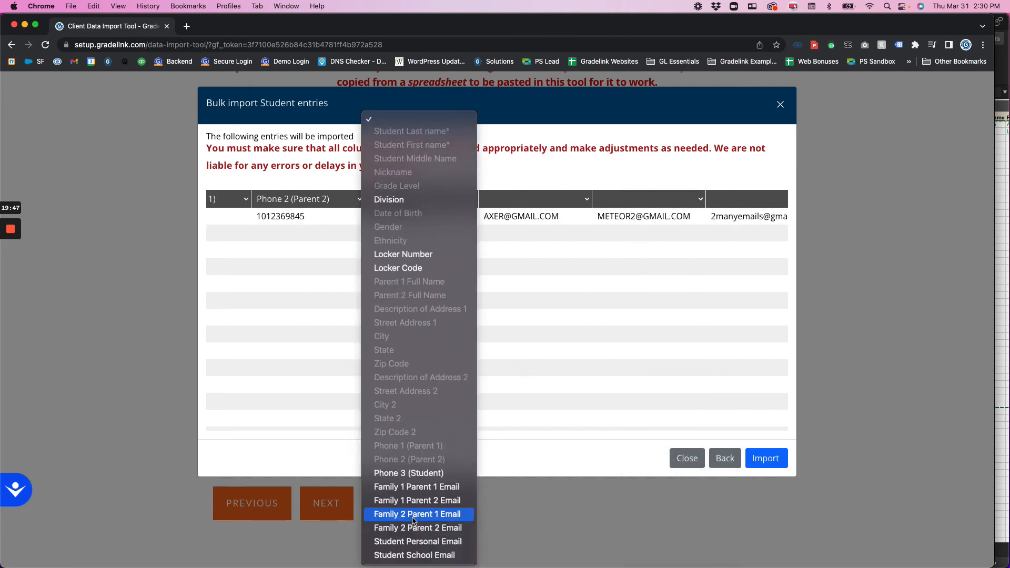
left_click(420, 474)
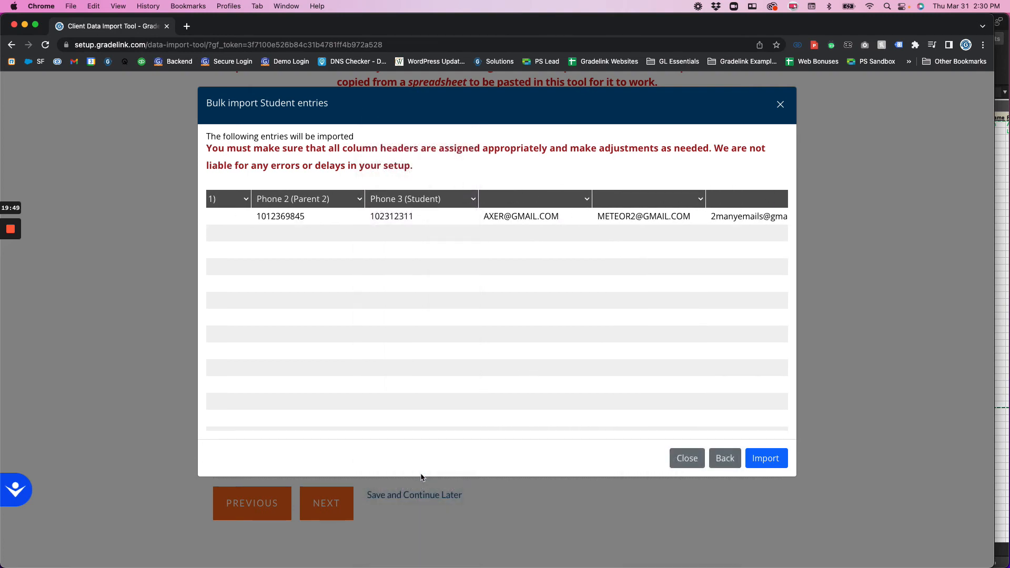
Assign Family 1 Parent 1 Email and Family 1 Parent 2 Email to the first two email columns
left_click(532, 199)
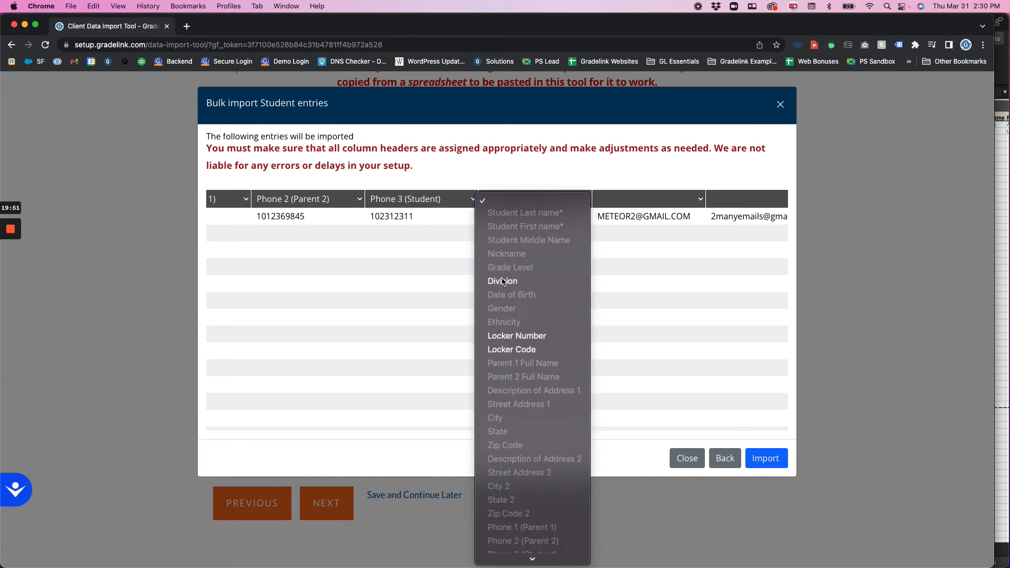
left_click(523, 488)
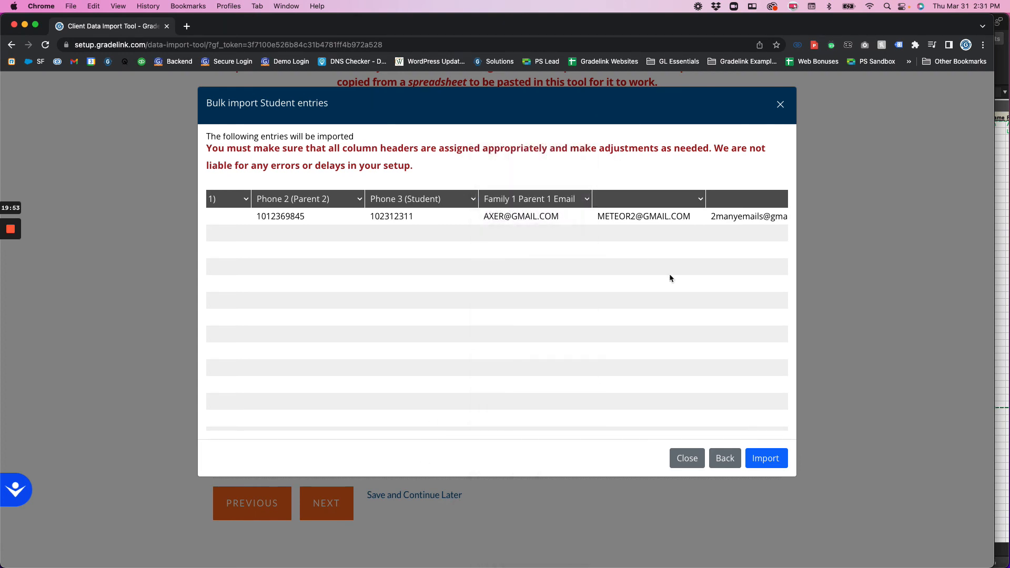
scroll(621, 280, "right", 5)
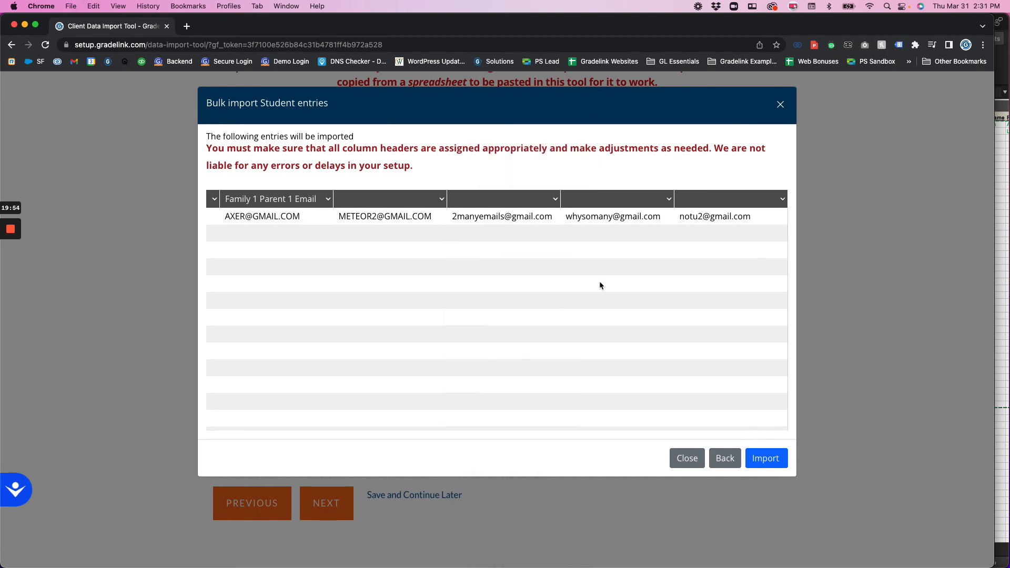
left_click(384, 199)
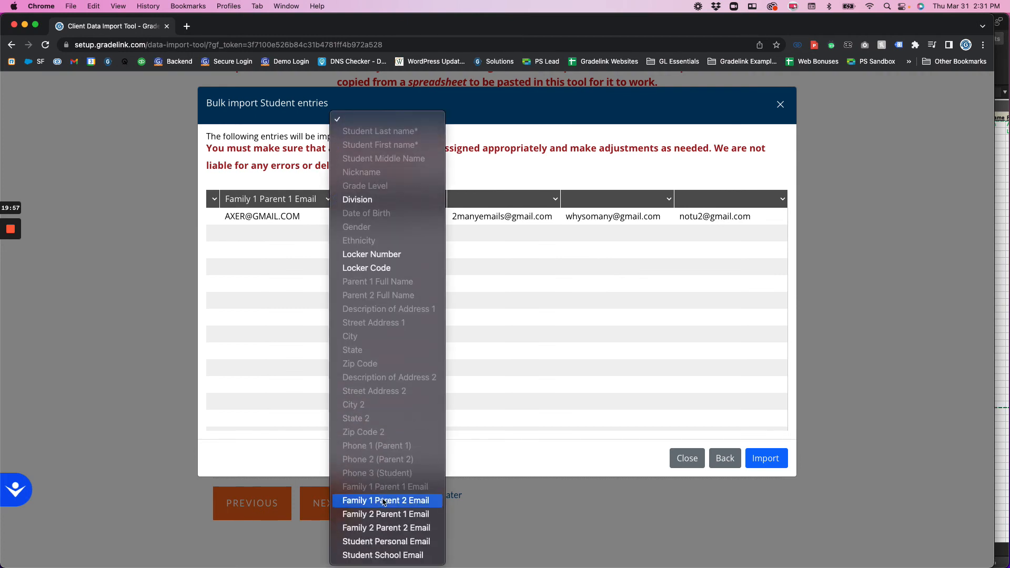
left_click(383, 500)
Assign Family 2 Parent 1 Email and Family 2 Parent 2 Email to the third and fourth email columns
left_click(513, 200)
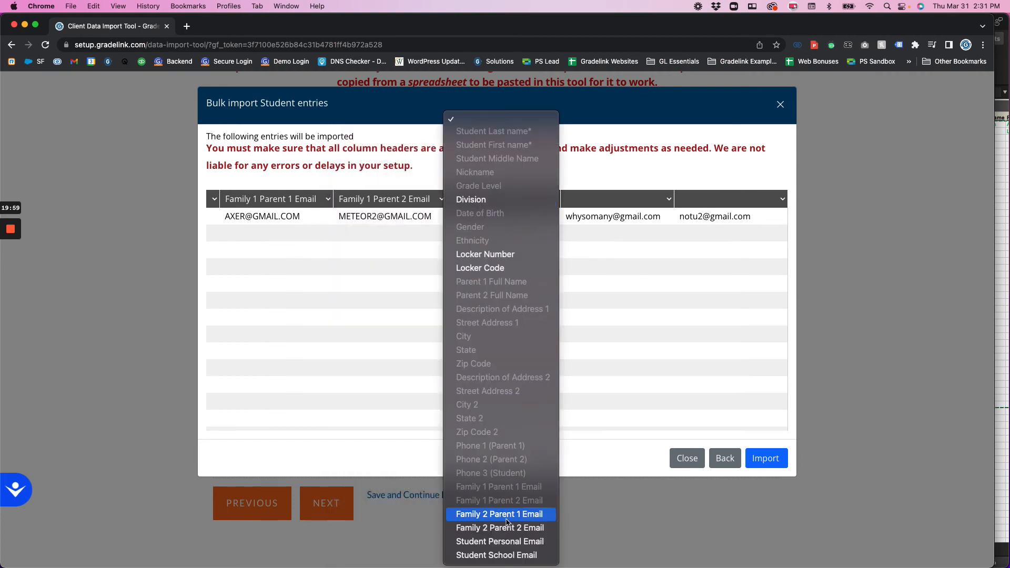
left_click(507, 520)
left_click(584, 202)
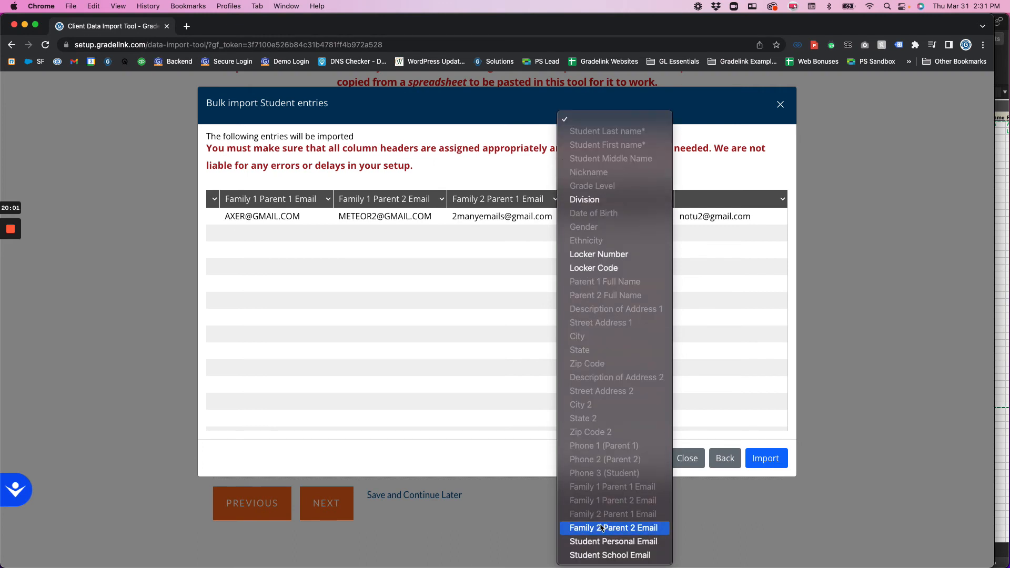
left_click(602, 527)
Review the headers assigned to the earlier student columns and the header options for the empty column after Grade Level
scroll(647, 255, "left", 15)
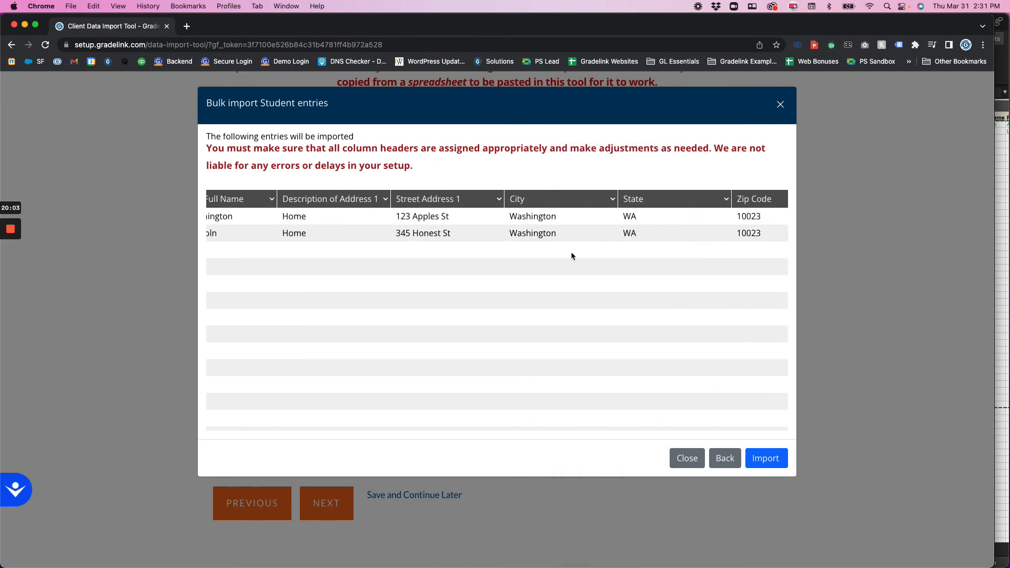
scroll(570, 252, "left", 10)
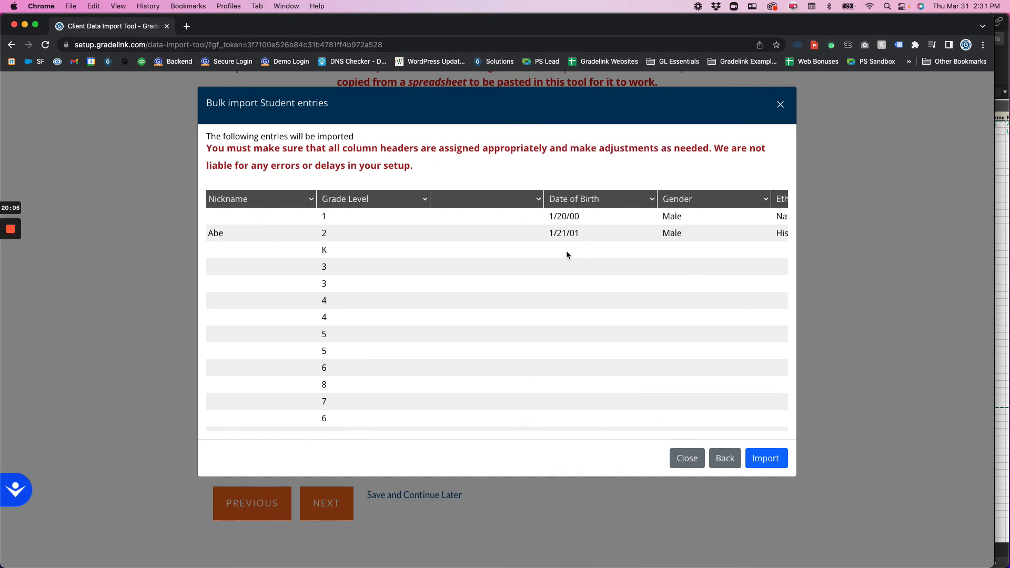
scroll(567, 251, "right", 3)
left_click(609, 199)
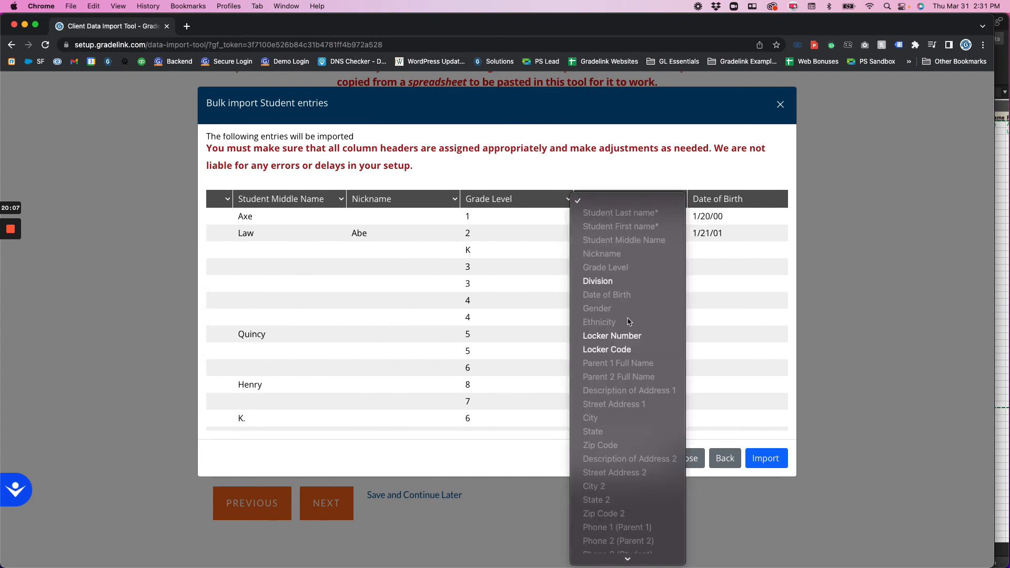
left_click(505, 301)
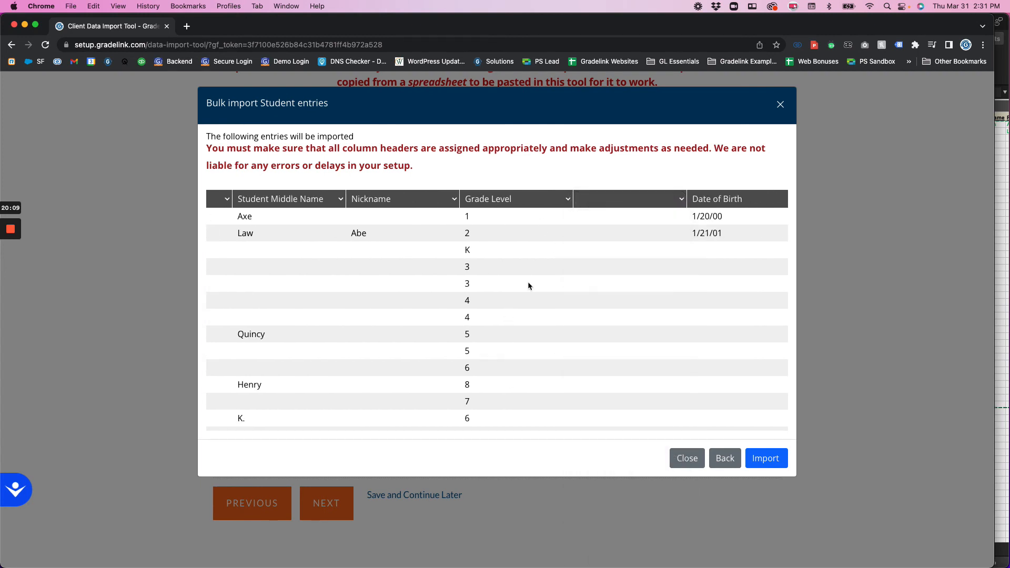
scroll(594, 237, "right", 2)
scroll(570, 256, "right", 10)
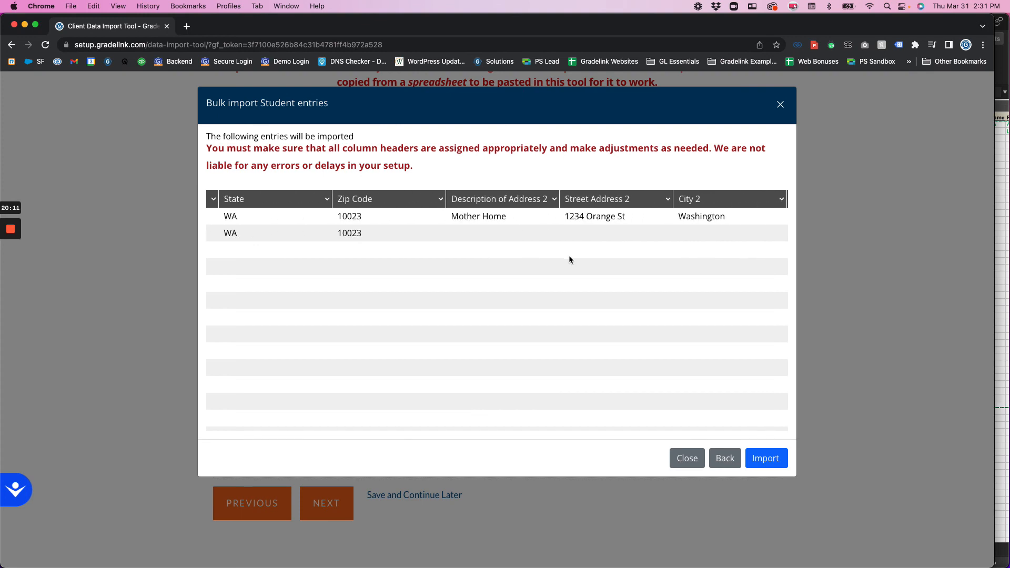
Assign Student Personal Email to the last email column, then import the student entries and confirm the header check
left_click(720, 198)
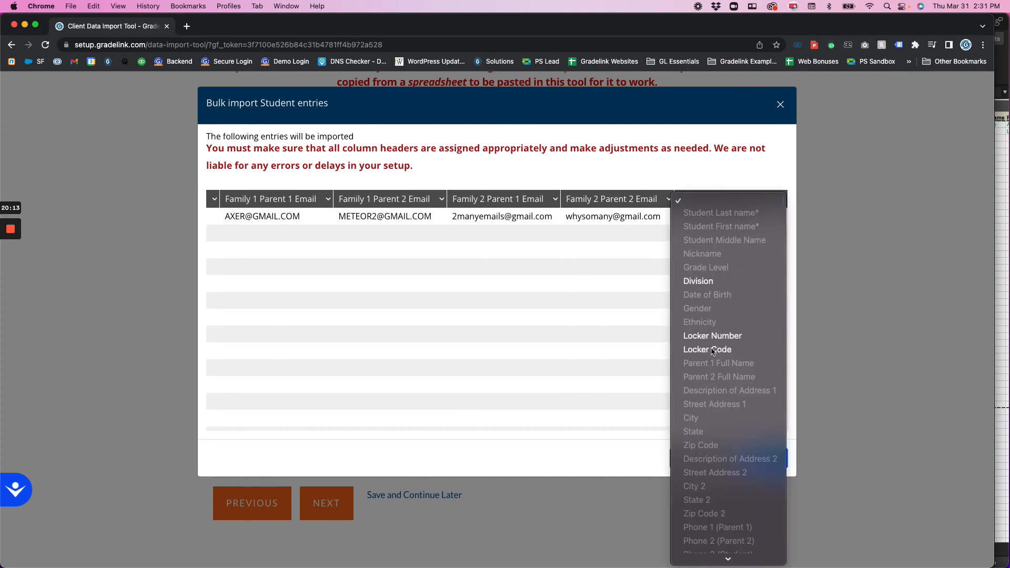
left_click(718, 542)
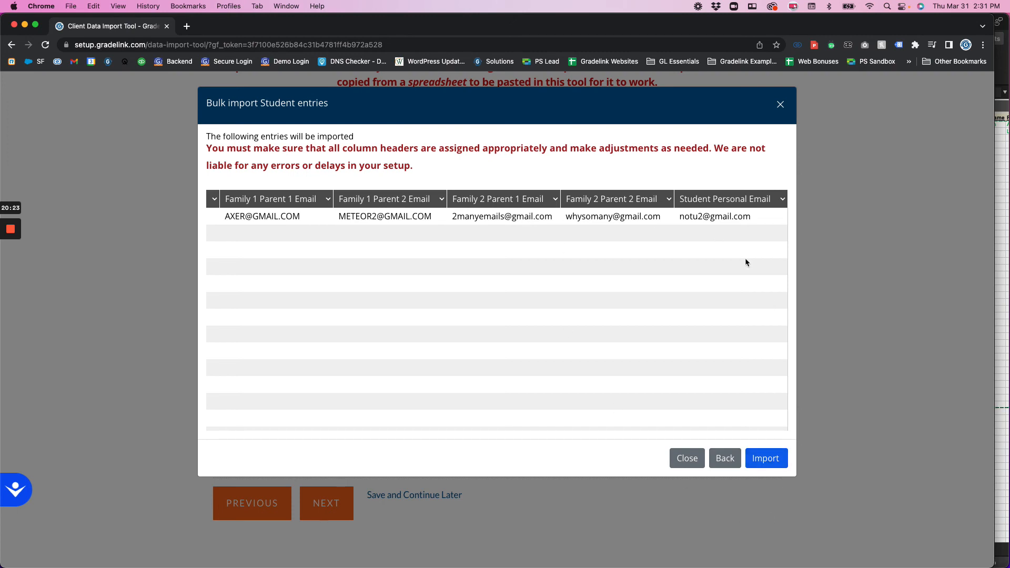
left_click(768, 462)
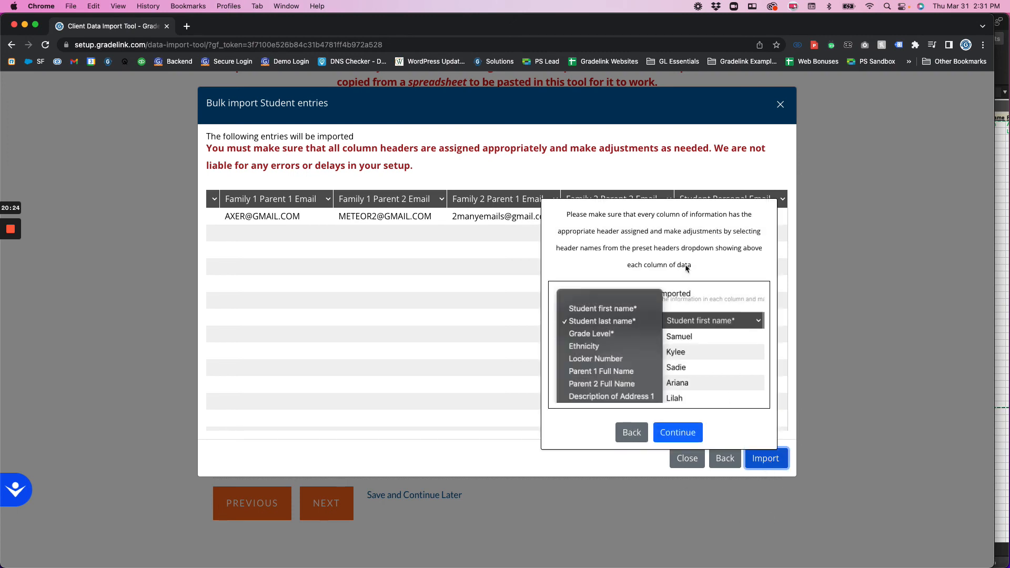
left_click(673, 439)
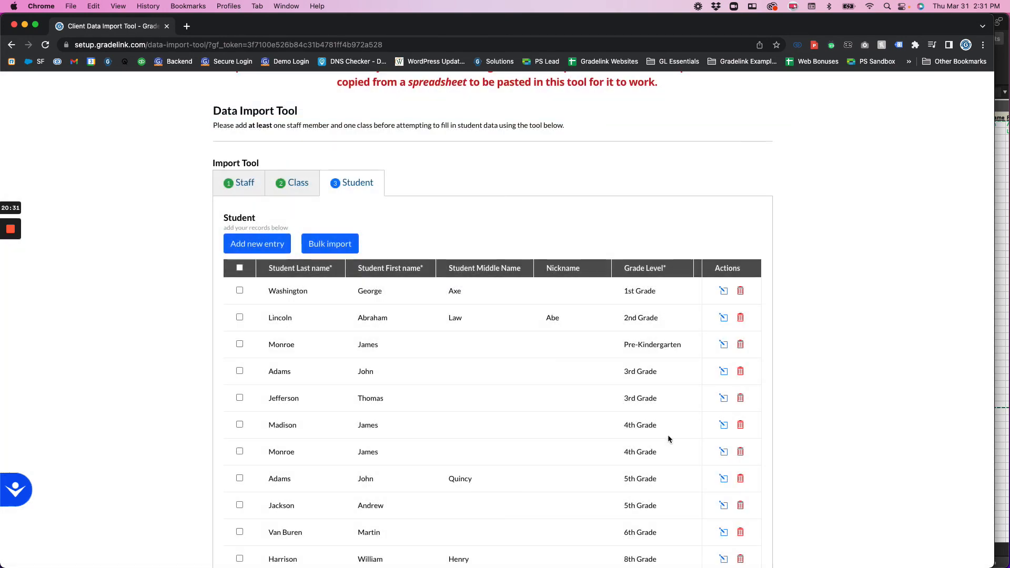
Examine the first page of imported student records, including their names, grade levels and further columns
scroll(663, 215, "down", 3)
scroll(679, 216, "down", 2)
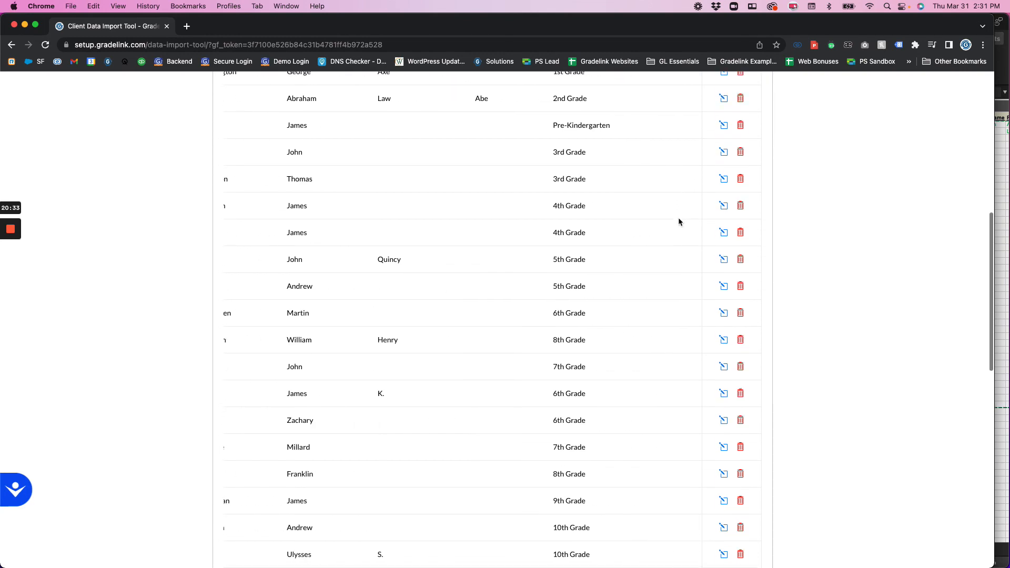
scroll(806, 257, "up", 5)
scroll(805, 260, "down", 3)
scroll(806, 260, "down", 5)
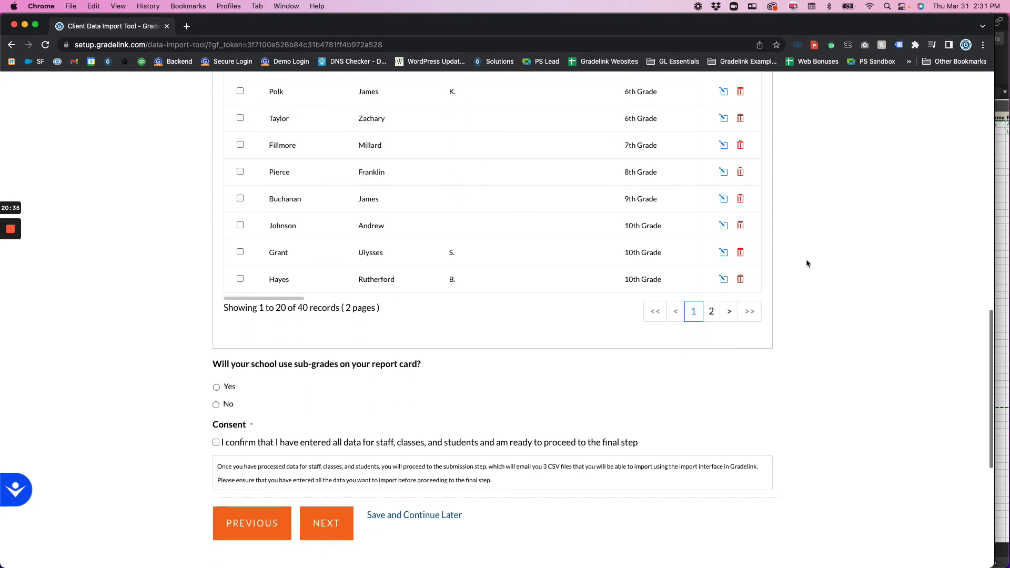
scroll(805, 259, "up", 8)
scroll(804, 394, "down", 6)
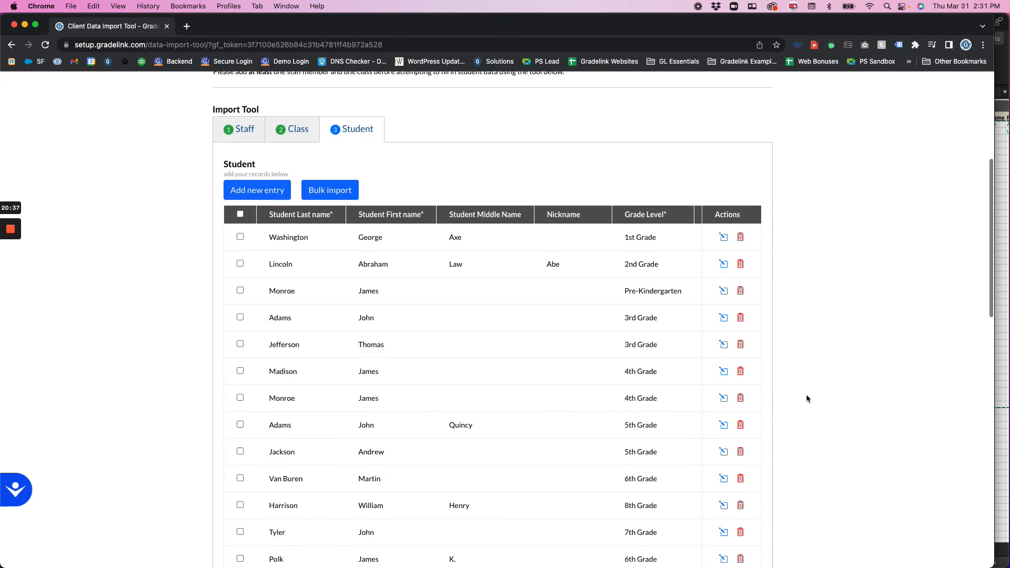
scroll(678, 473, "up", 2)
scroll(675, 500, "up", 4)
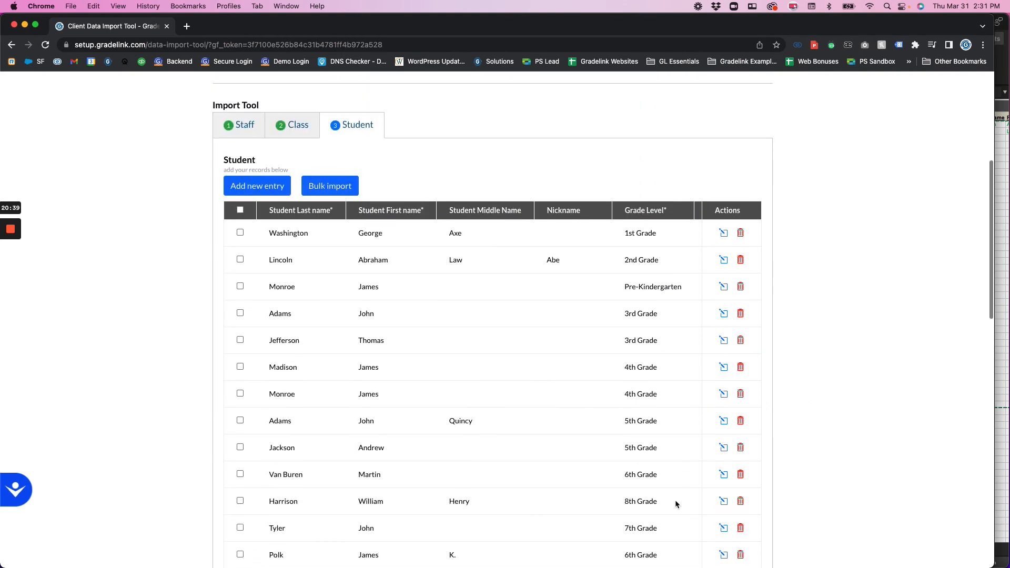
scroll(676, 500, "right", 3)
scroll(676, 500, "right", 3)
scroll(815, 473, "down", 5)
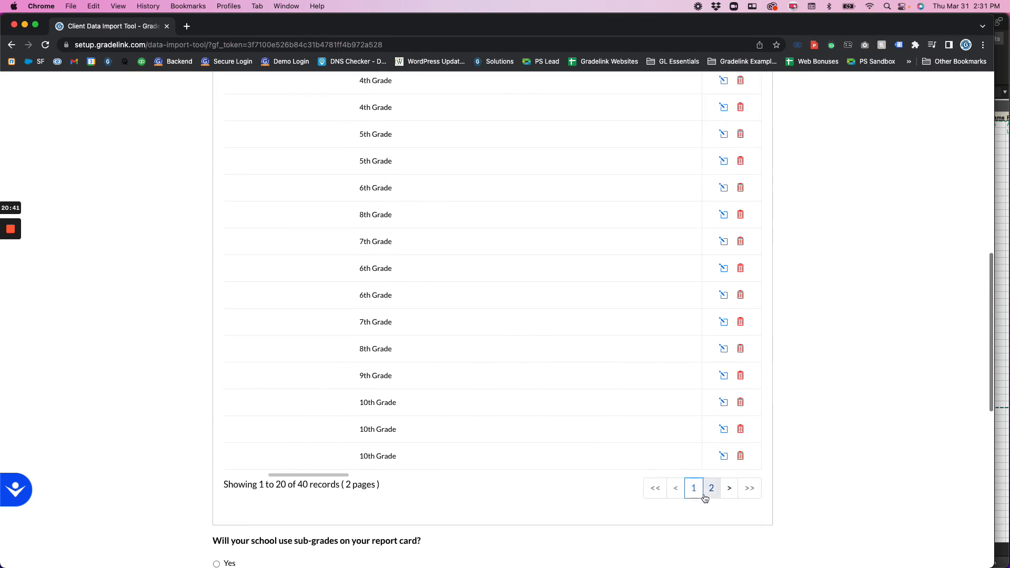
Examine the second page of imported student records, checking the names and grade levels
left_click(710, 489)
scroll(705, 497, "up", 3)
scroll(703, 498, "up", 3)
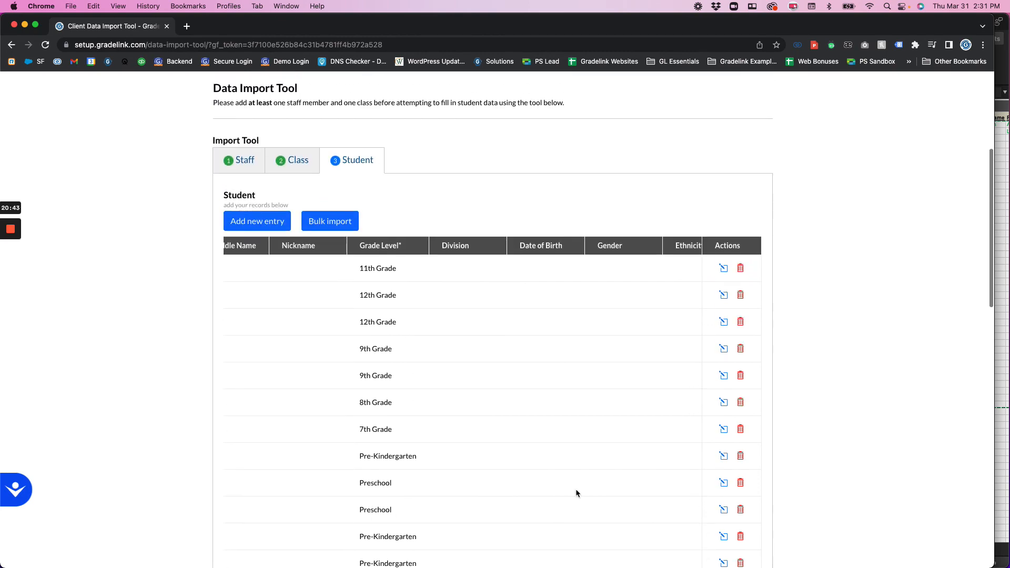
scroll(403, 431, "left", 4)
scroll(402, 431, "left", 2)
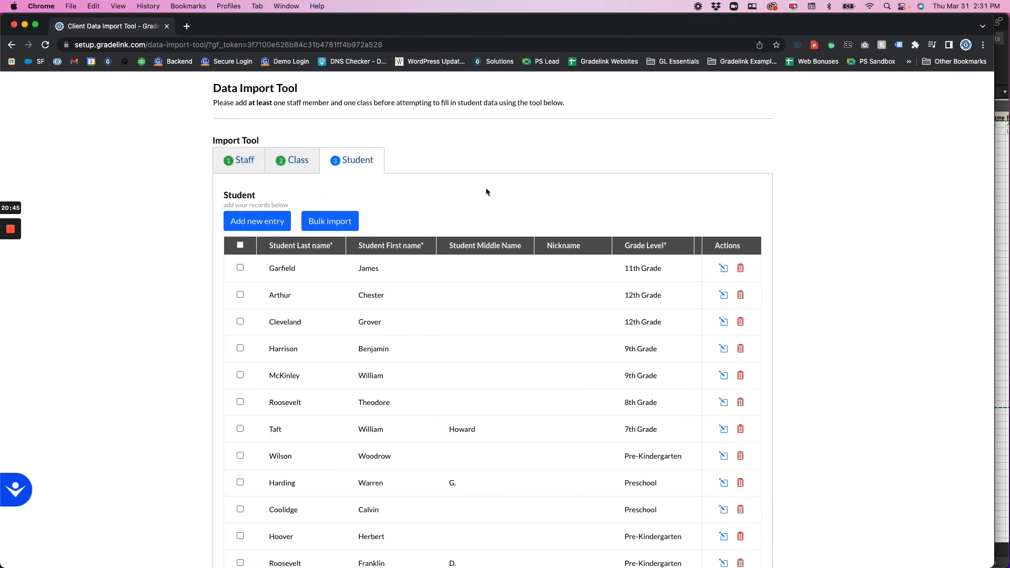
scroll(605, 286, "down", 10)
scroll(632, 327, "up", 10)
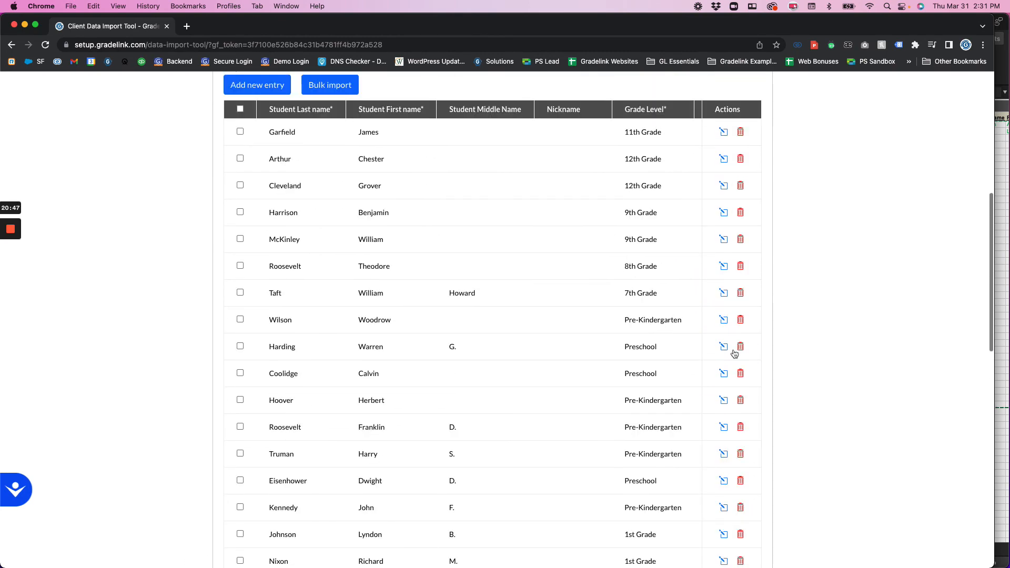
scroll(878, 459, "down", 10)
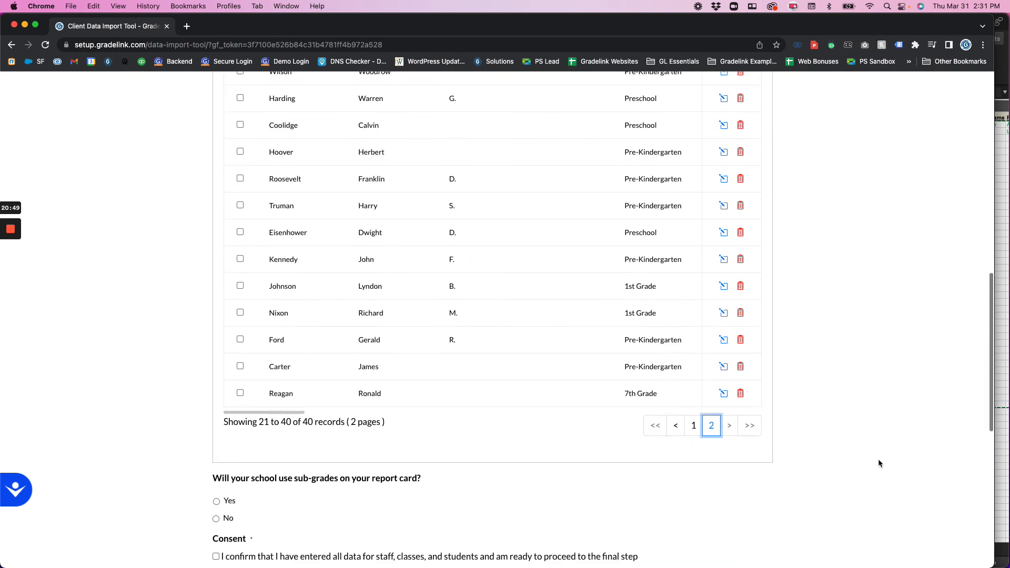
Try answering Yes to whether the school will use sub-grades on its report card
scroll(676, 406, "down", 3)
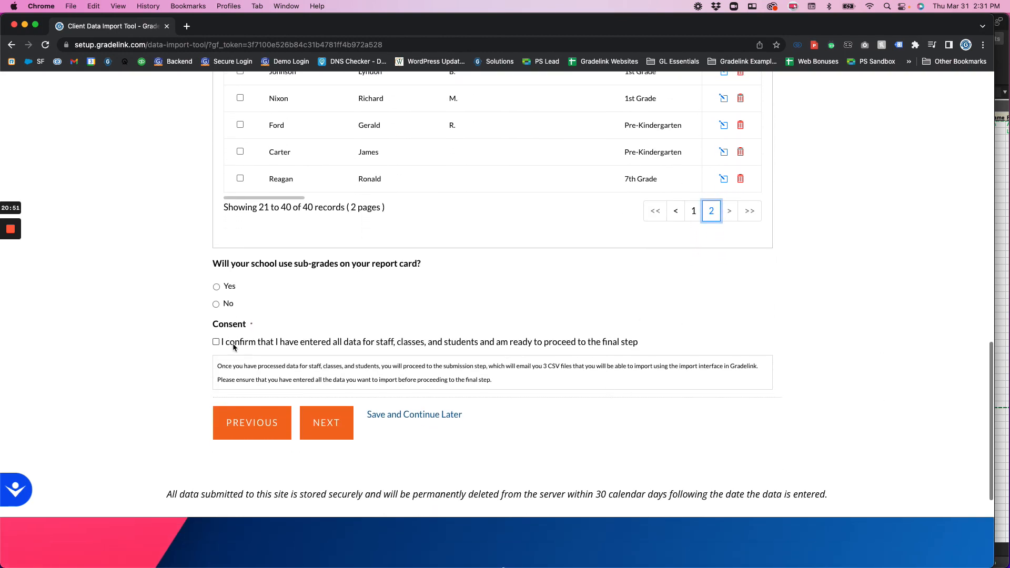
scroll(221, 304, "up", 1)
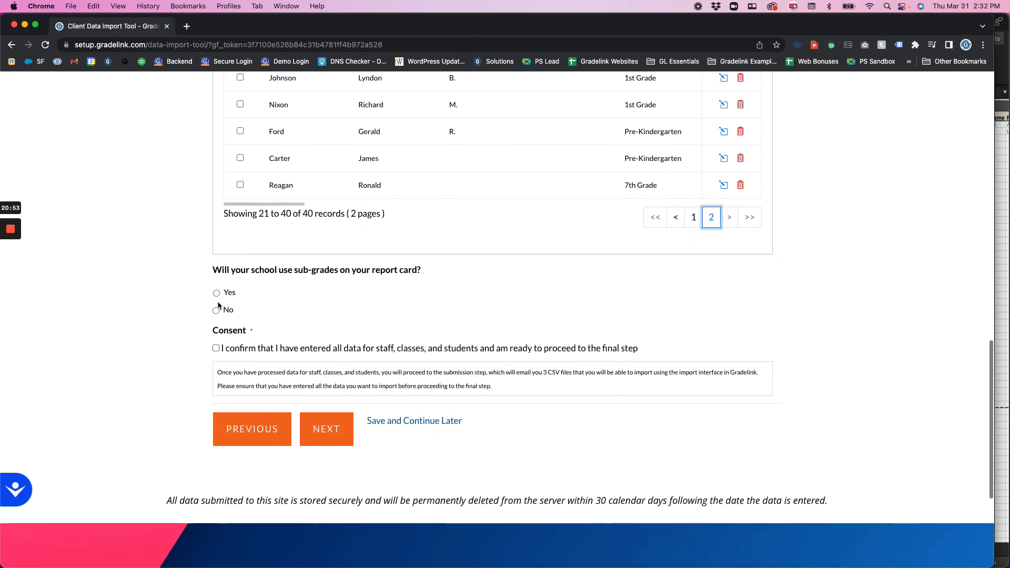
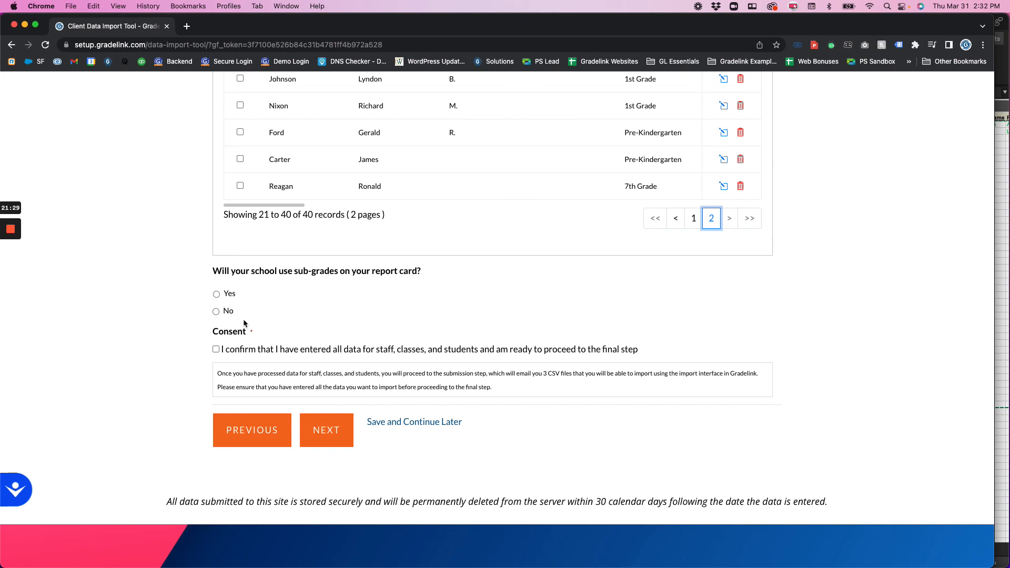
left_click(216, 311)
left_click(216, 295)
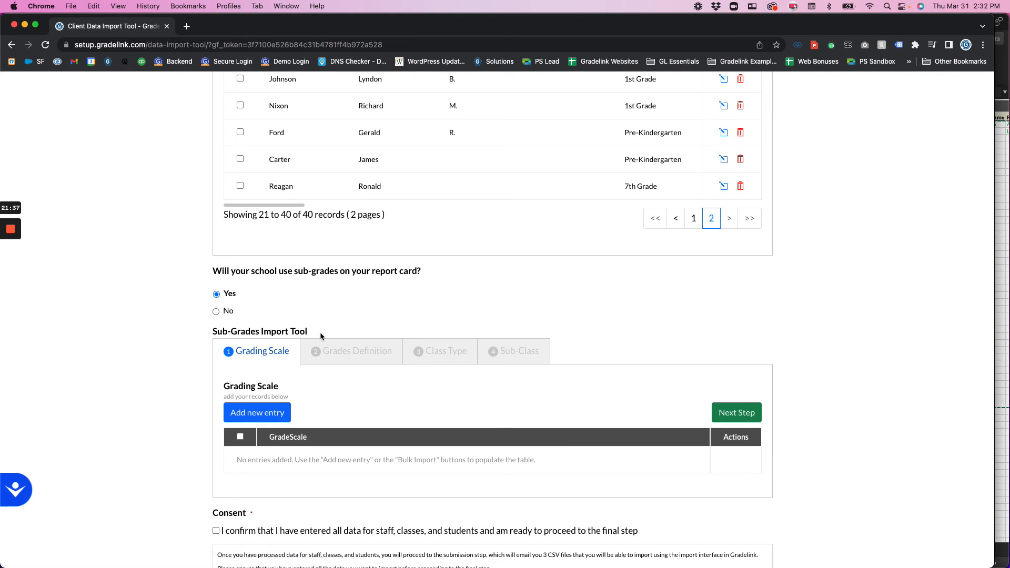
scroll(320, 332, "up", 1)
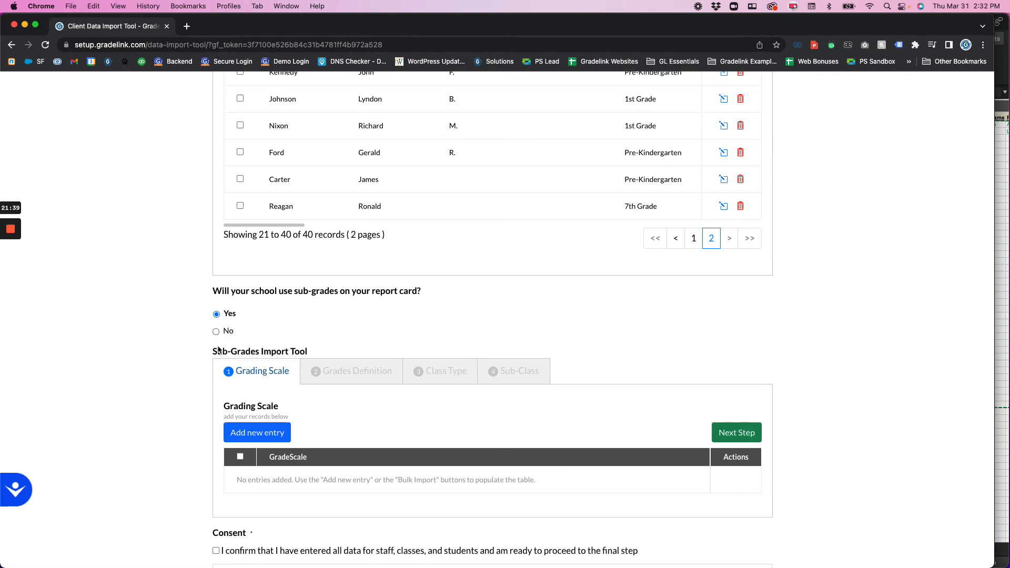
Answer No to using sub-grades, consent that all data has been entered, and proceed to the final step
left_click(216, 336)
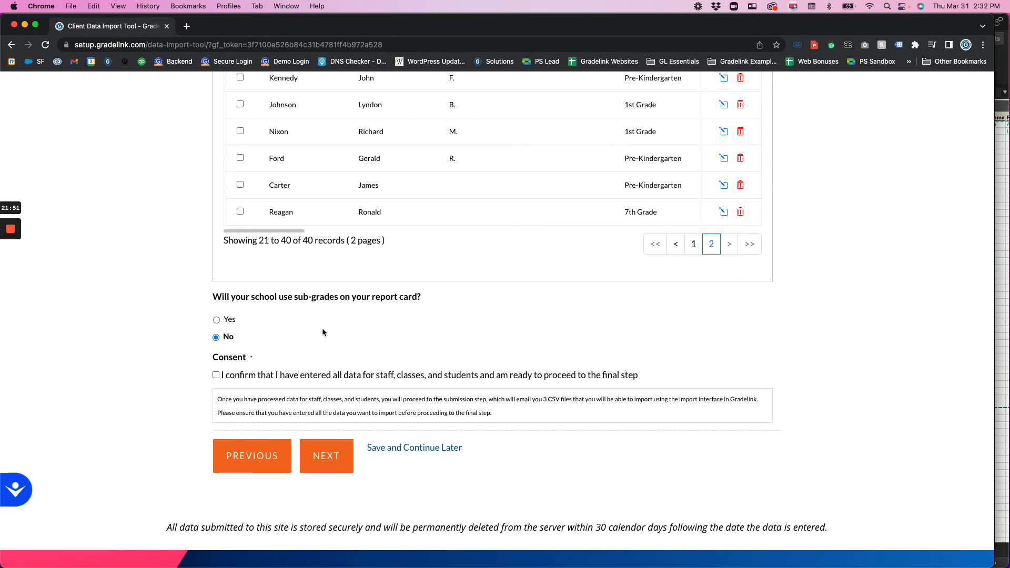
scroll(322, 328, "up", 5)
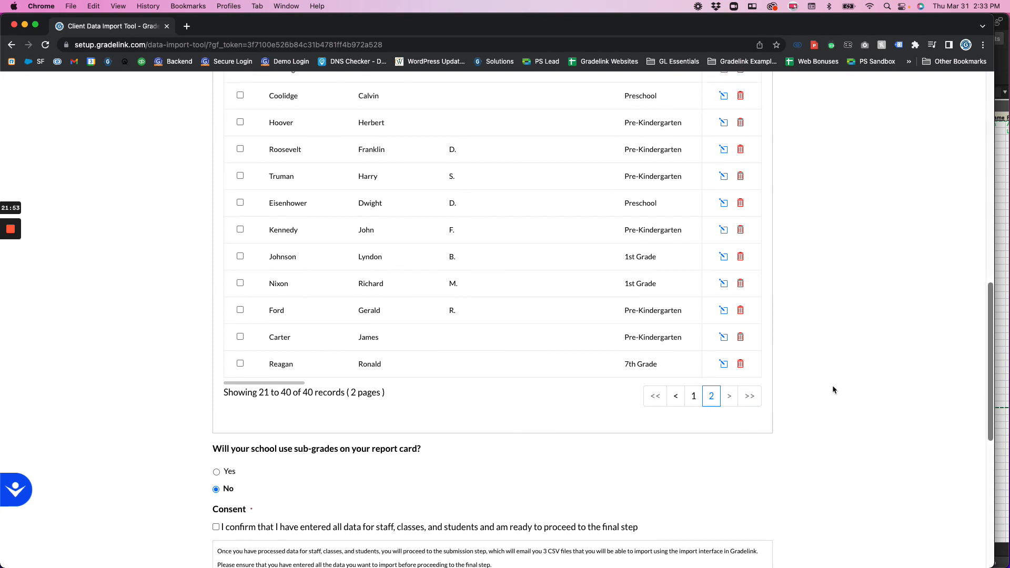
scroll(176, 466, "down", 3)
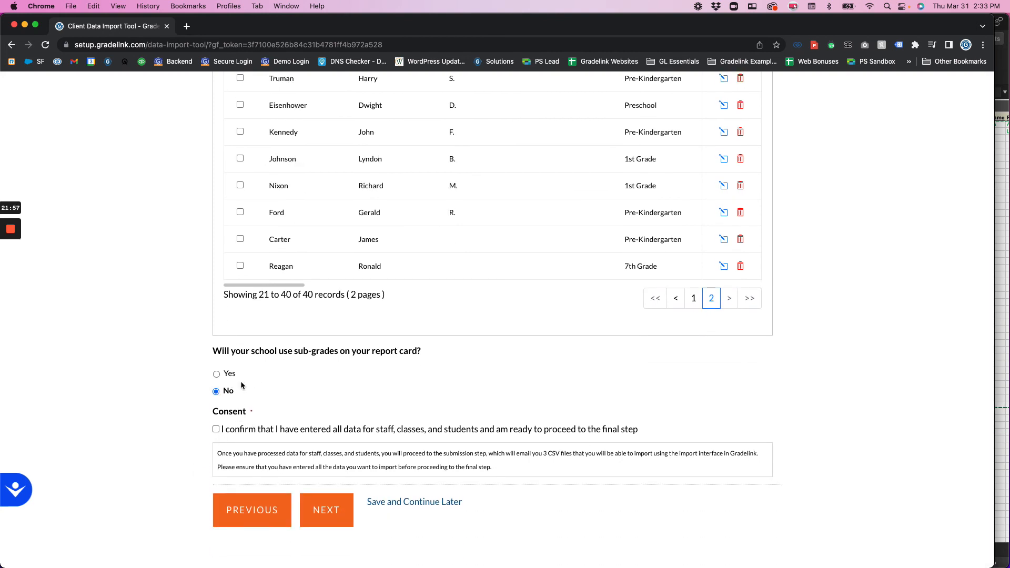
left_click(215, 429)
left_click(329, 517)
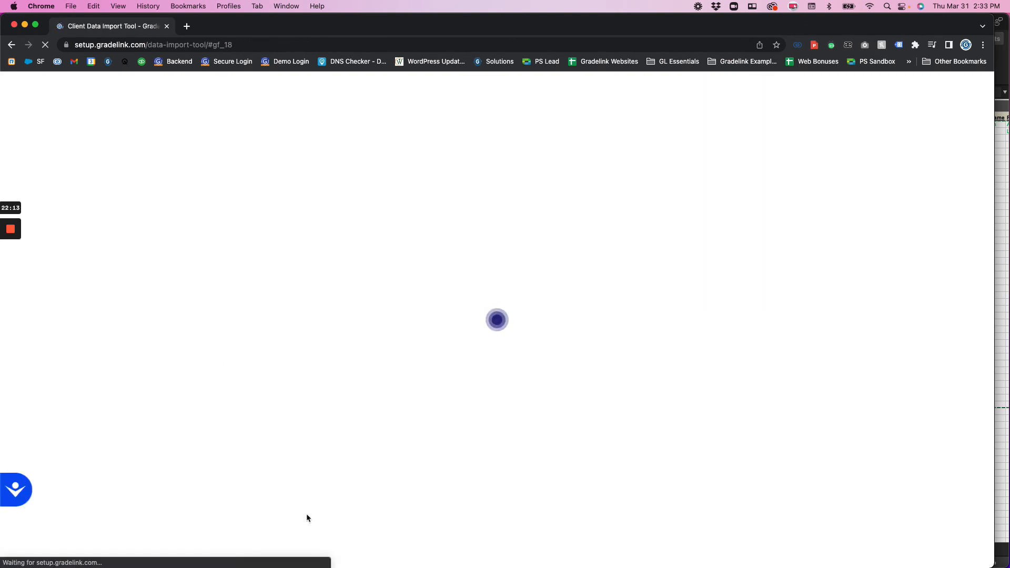
Tick the final confirmation of being ready to submit the data, and save the form to continue later
scroll(334, 284, "up", 3)
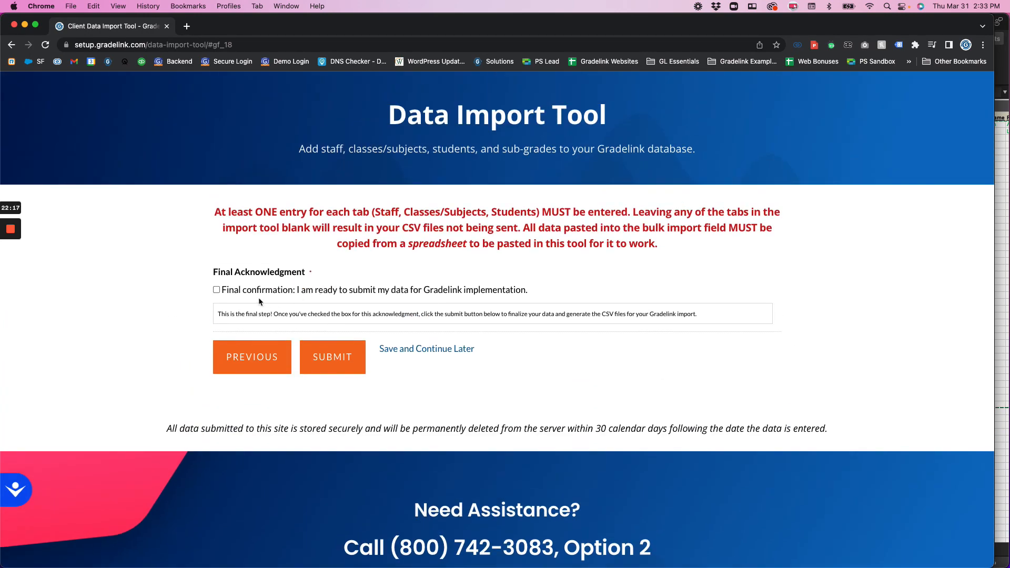
left_click(216, 289)
left_click(396, 353)
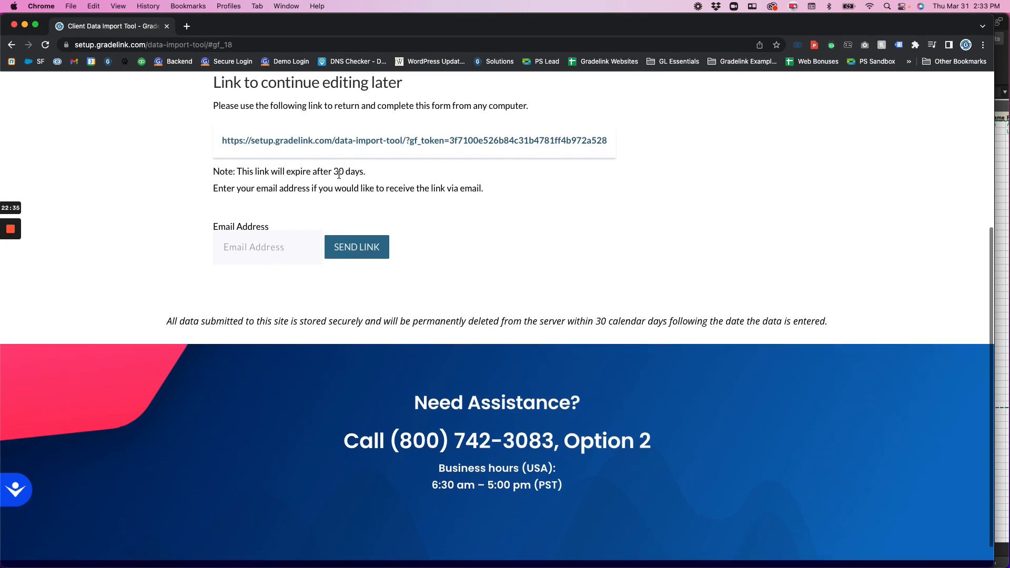
Copy the link for returning to the saved form and continuing the data entry
scroll(338, 174, "up", 2)
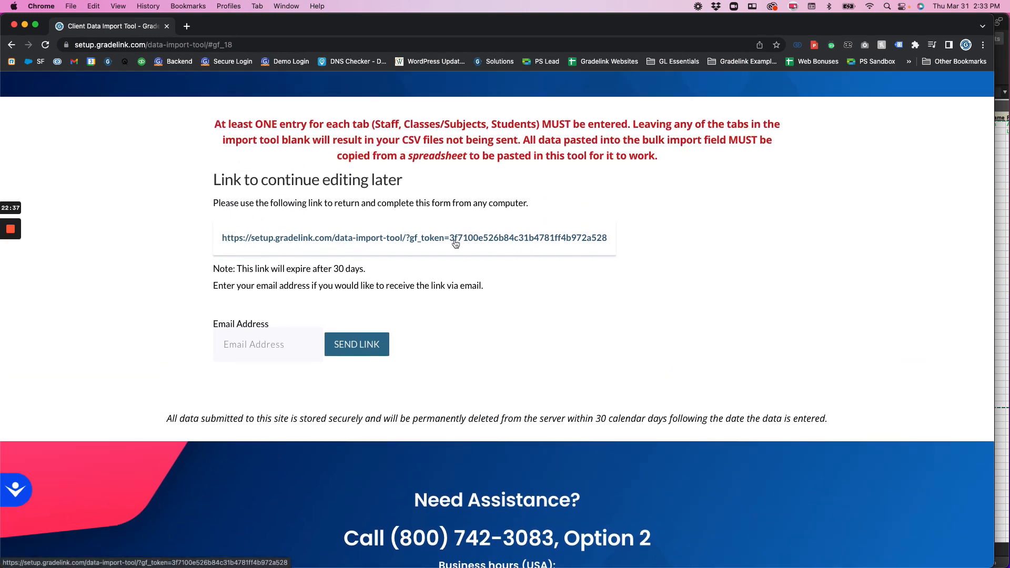
right_click(456, 243)
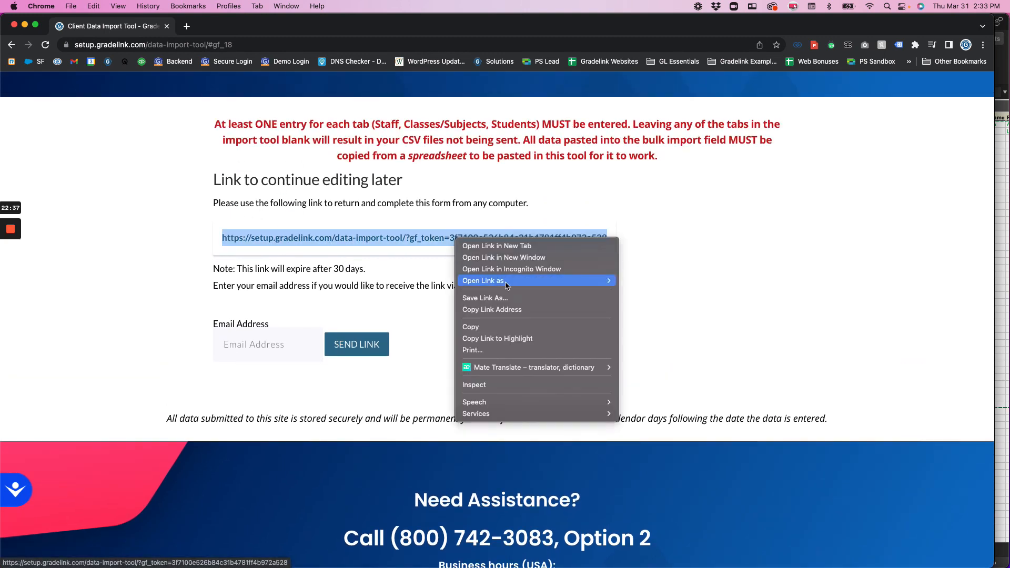
left_click(476, 328)
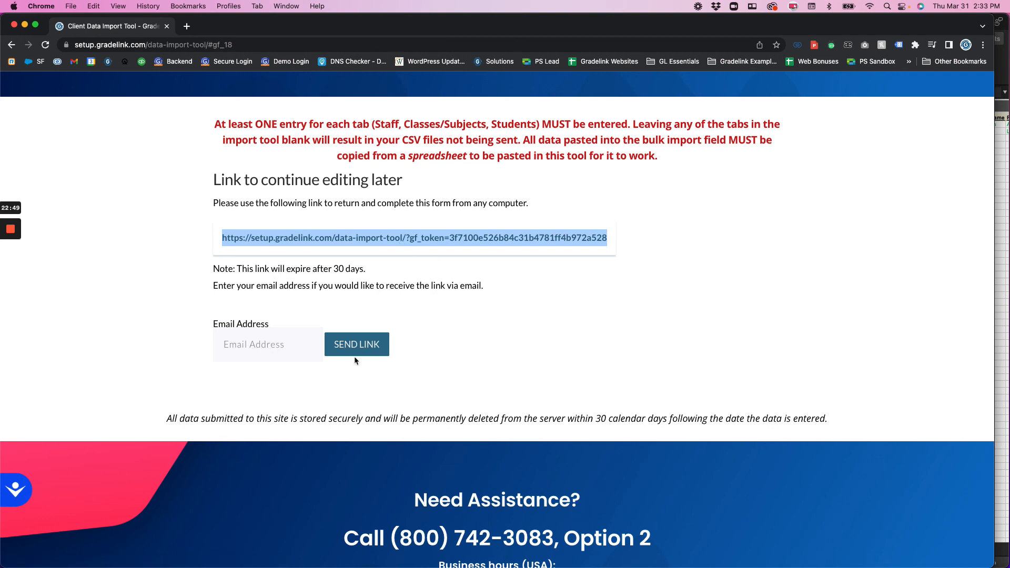
Enter the contact's email address using the saved suggestion and send the continue-editing link to it
left_click(266, 345)
left_click(257, 377)
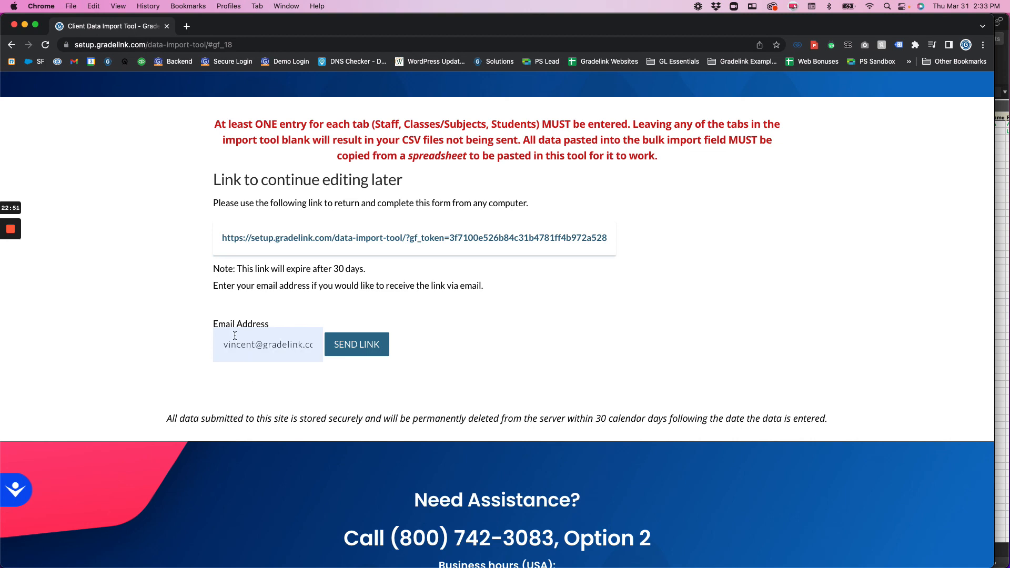
left_click(357, 350)
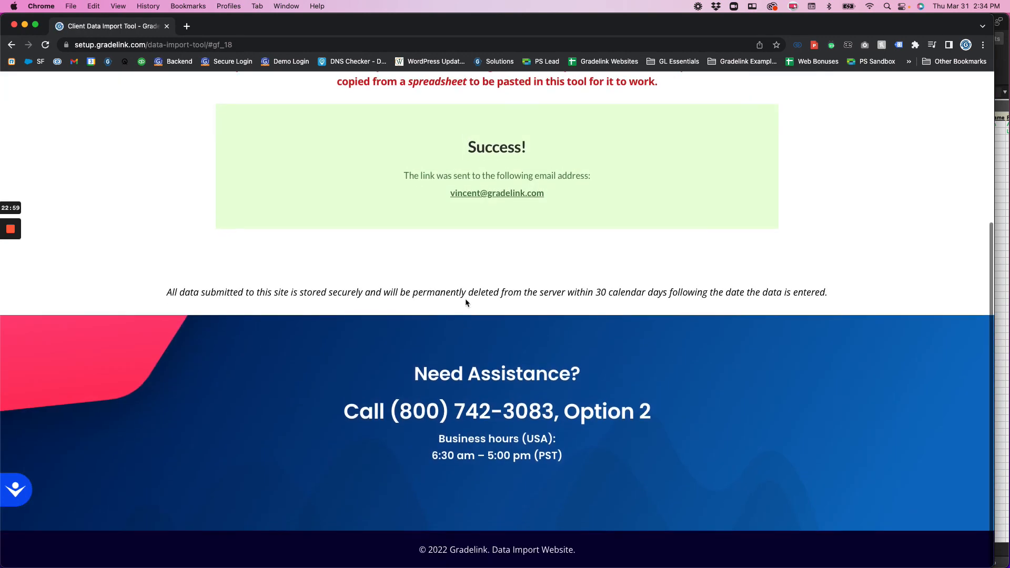
Return to the saved Data Import Tool form by pasting and loading the copied link with its access token
scroll(465, 303, "up", 5)
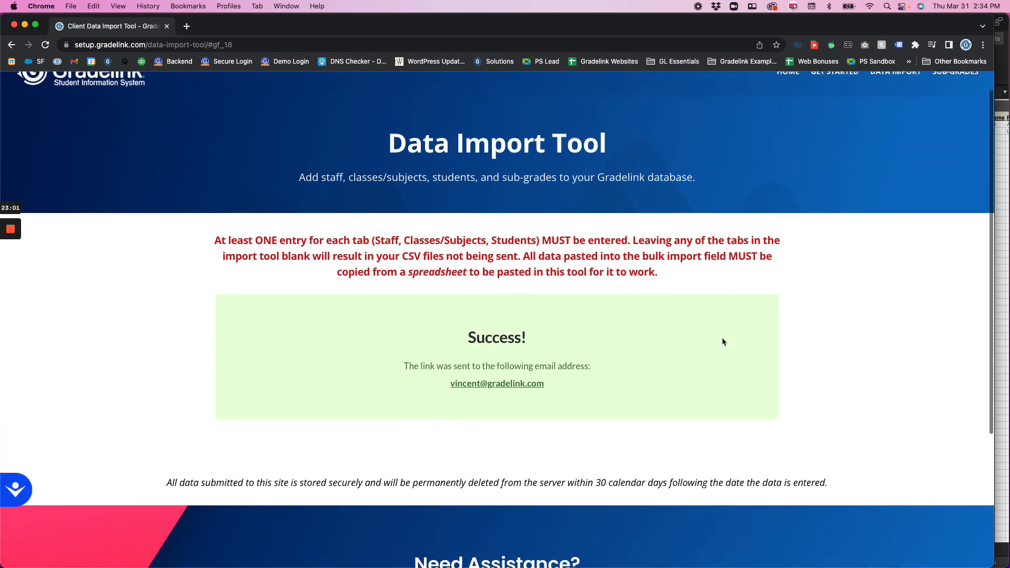
left_click(168, 45)
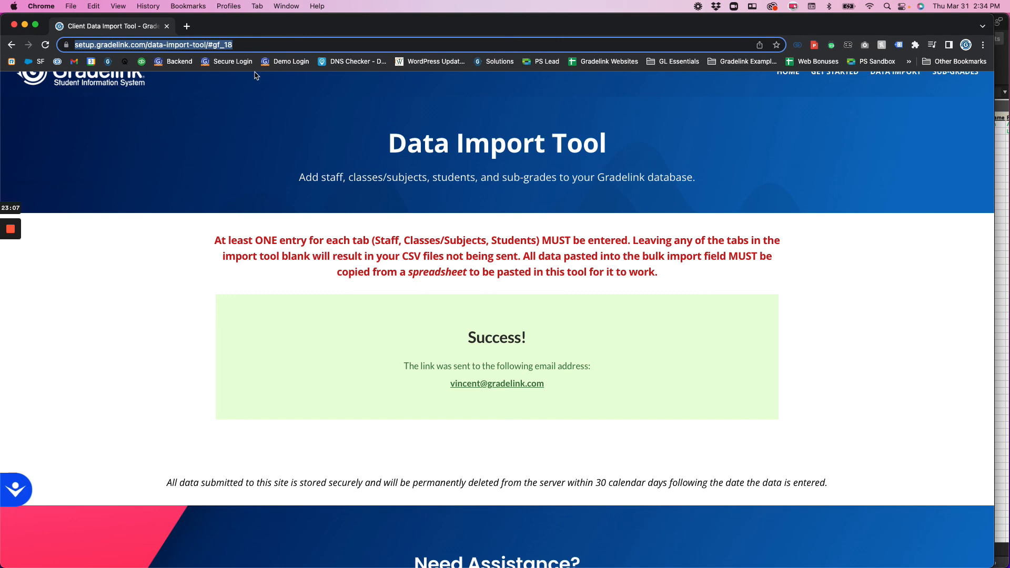
key("super+v")
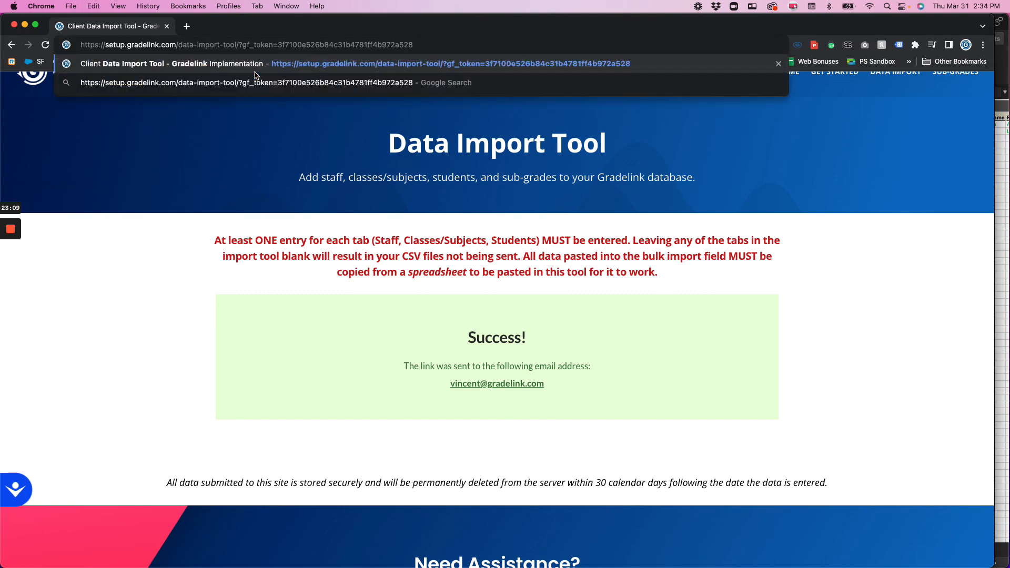
key("Return")
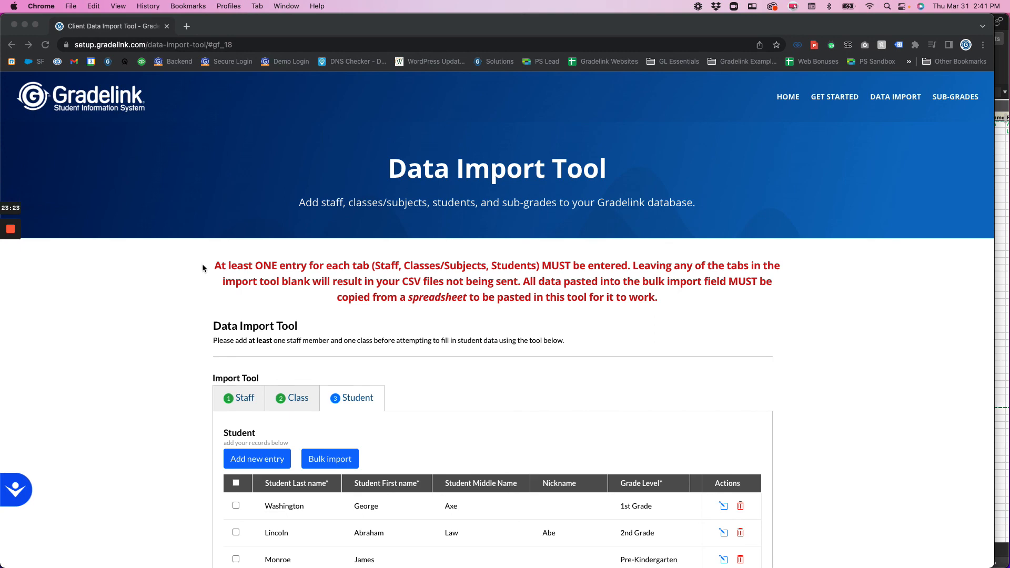
On the reopened form, answer No to using sub-grades, confirm that all data is entered, and continue to the final acknowledgment
scroll(219, 299, "down", 5)
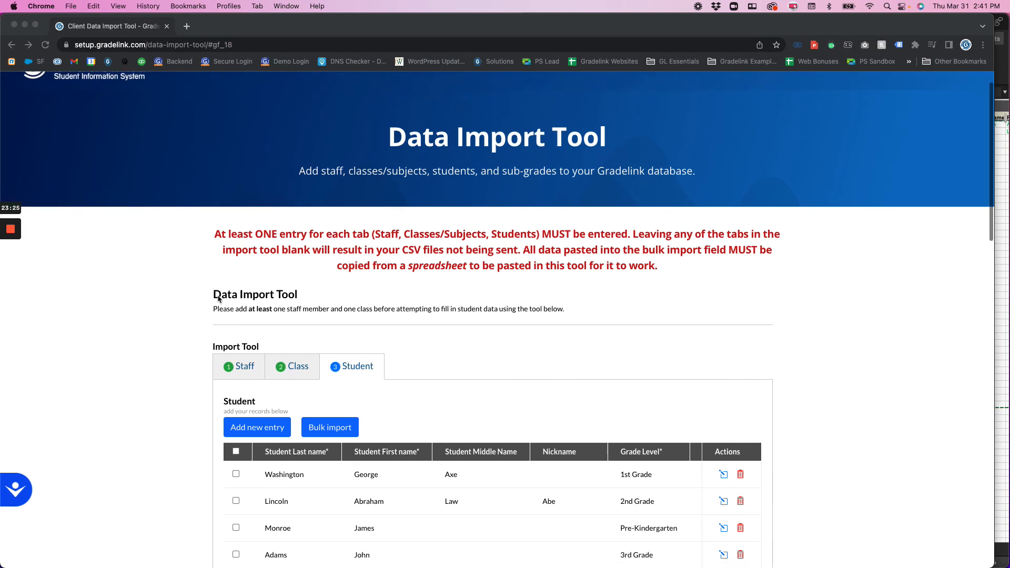
scroll(217, 295, "down", 14)
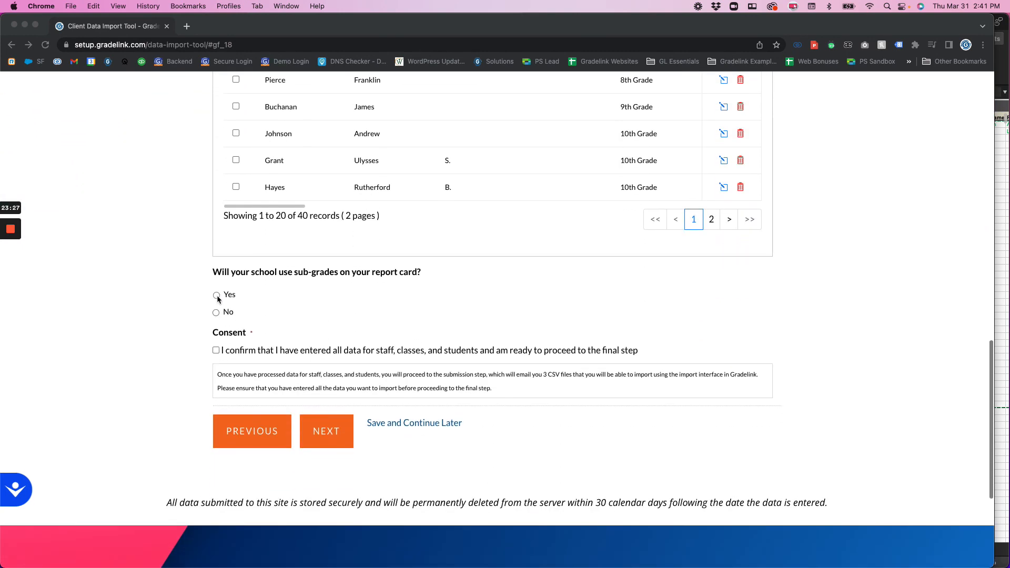
left_click(217, 265)
left_click(216, 279)
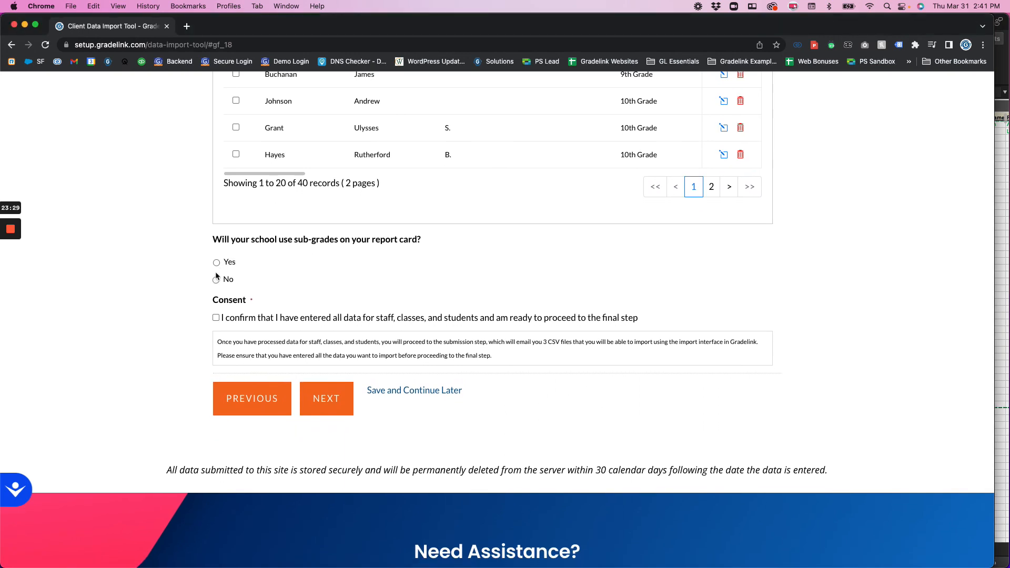
left_click(216, 317)
left_click(339, 409)
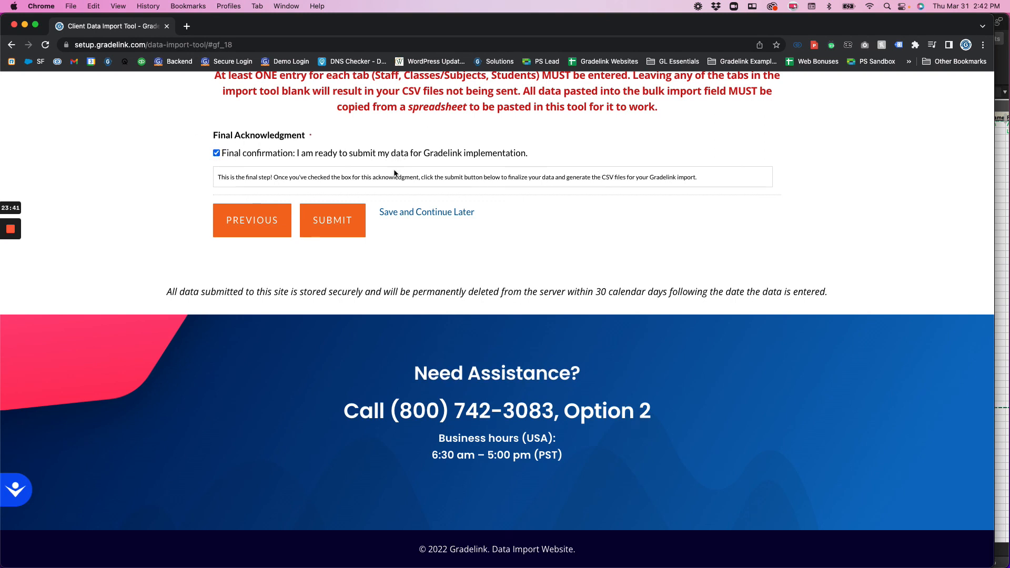
Submit the acknowledged import data and open the What's Next page from the submission confirmation
left_click(336, 224)
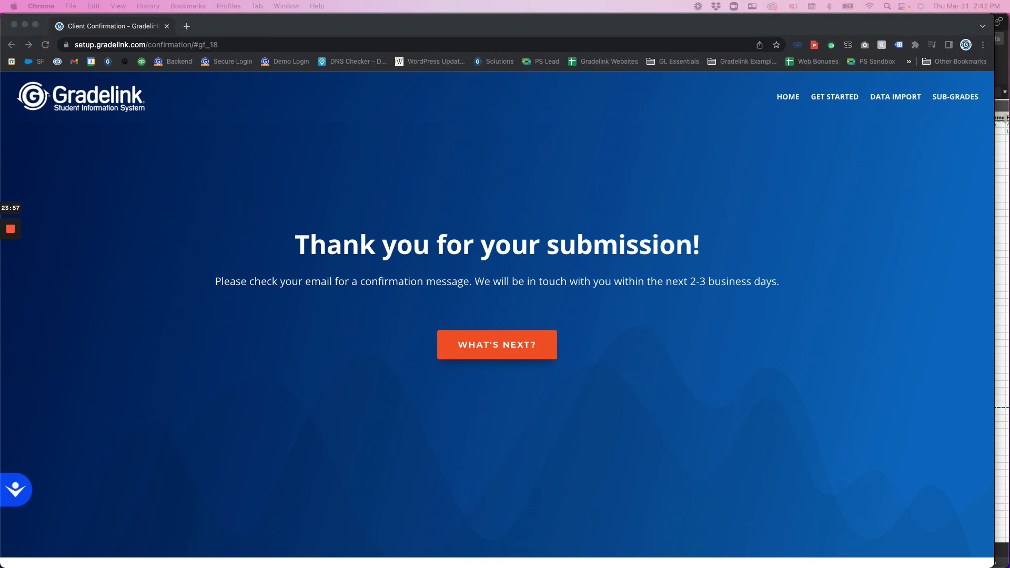
left_click(658, 357)
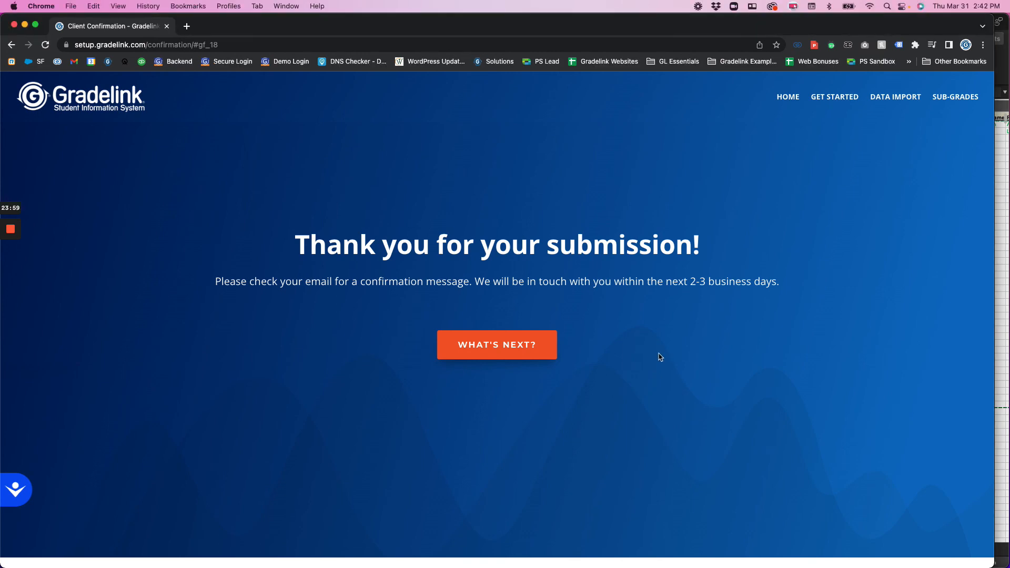
left_click(466, 348)
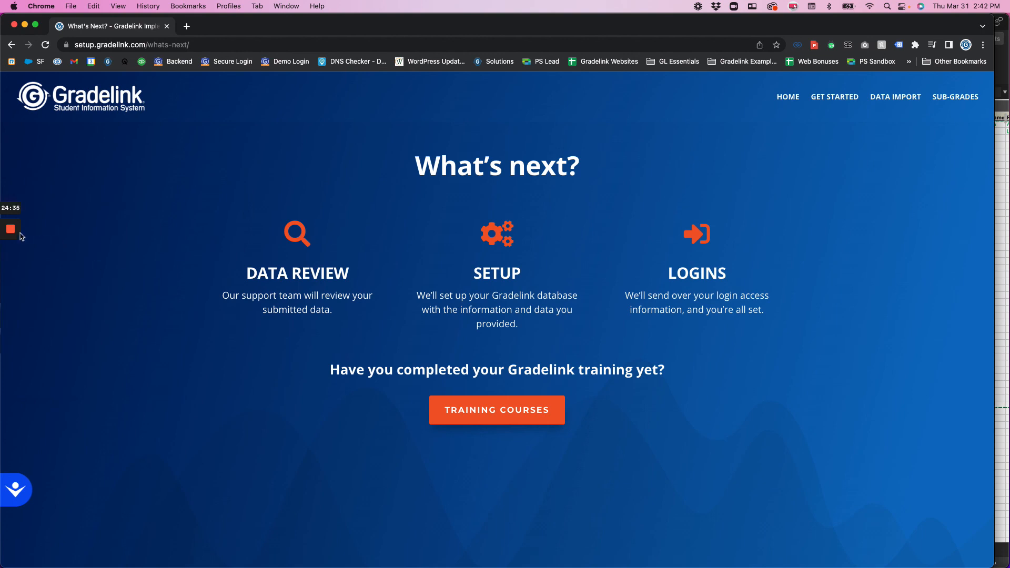
mouse_move(21, 236)
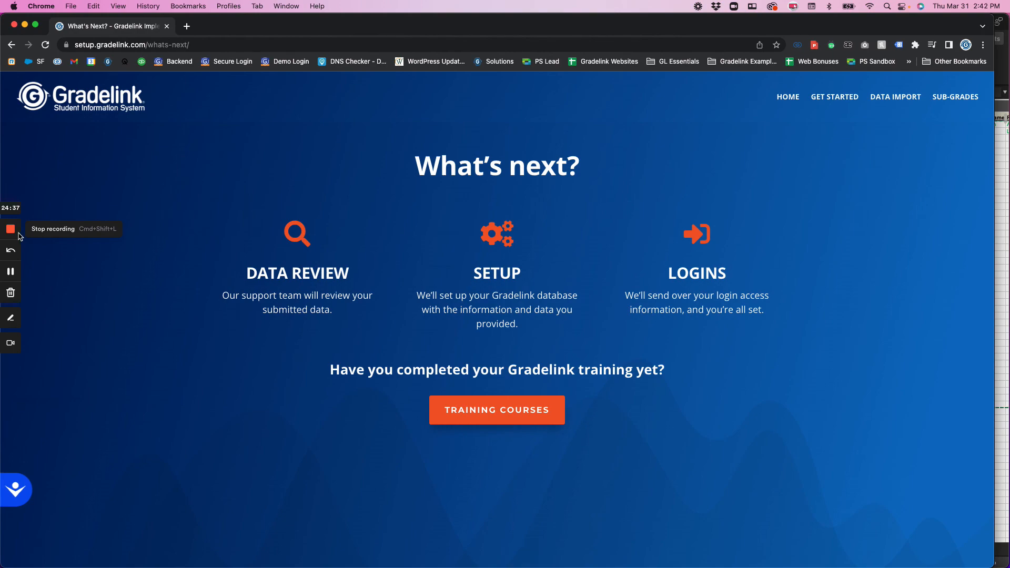